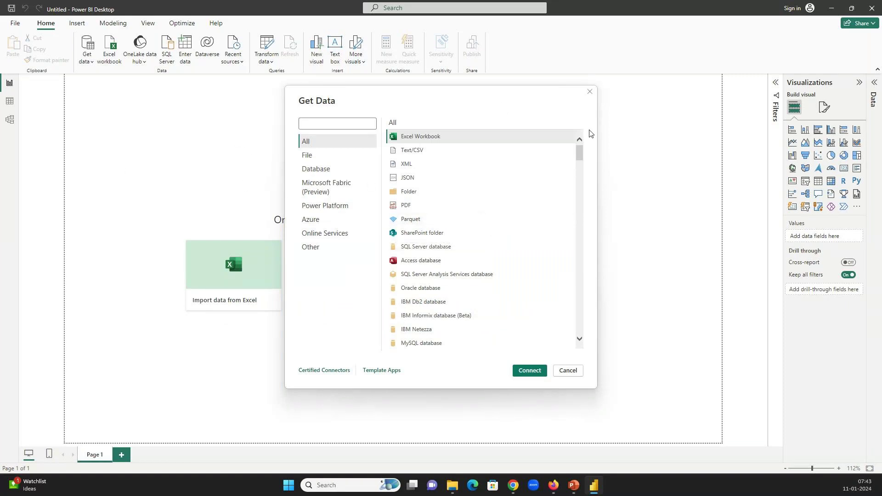
Close the connector dialog and reopen Get Data with the full list of data connectors
{"action": "left_click", "coordinate": [590, 93]}
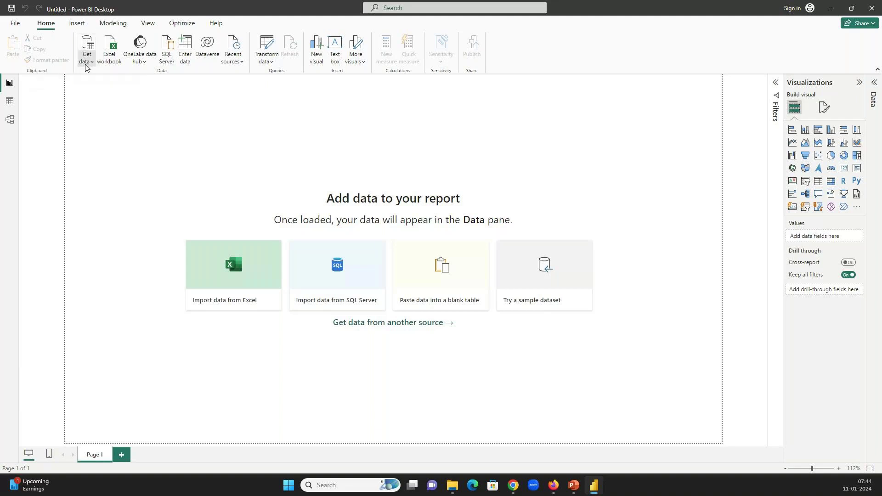
{"action": "left_click", "coordinate": [87, 65]}
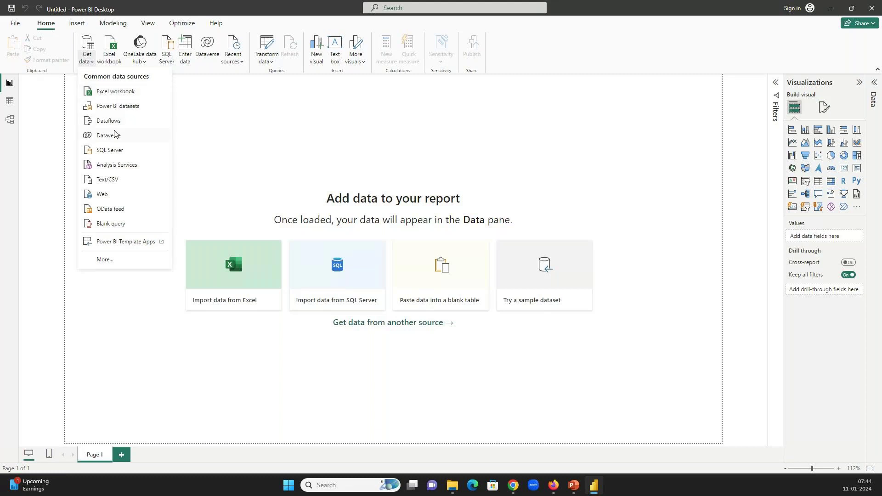
{"action": "left_click", "coordinate": [106, 260]}
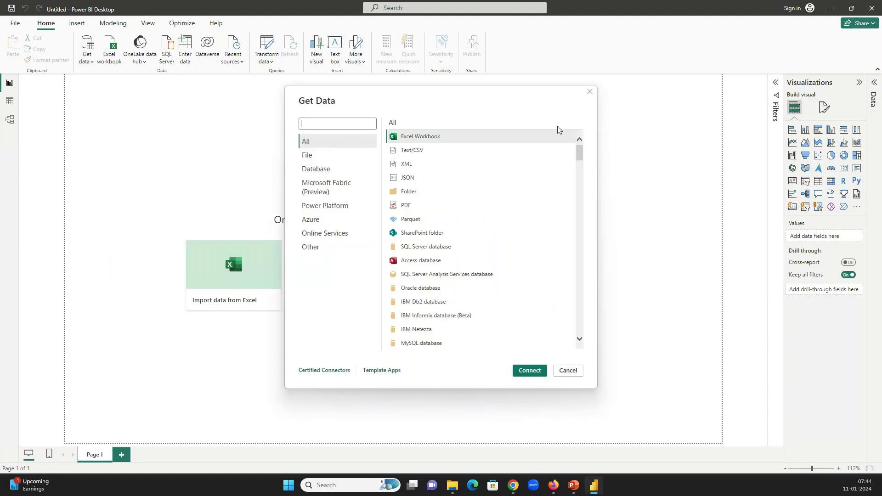
{"action": "mouse_move", "coordinate": [580, 152]}
{"action": "left_mouse_down"}
{"action": "mouse_move", "coordinate": [583, 357]}
{"action": "mouse_move", "coordinate": [577, 151]}
{"action": "left_mouse_up"}
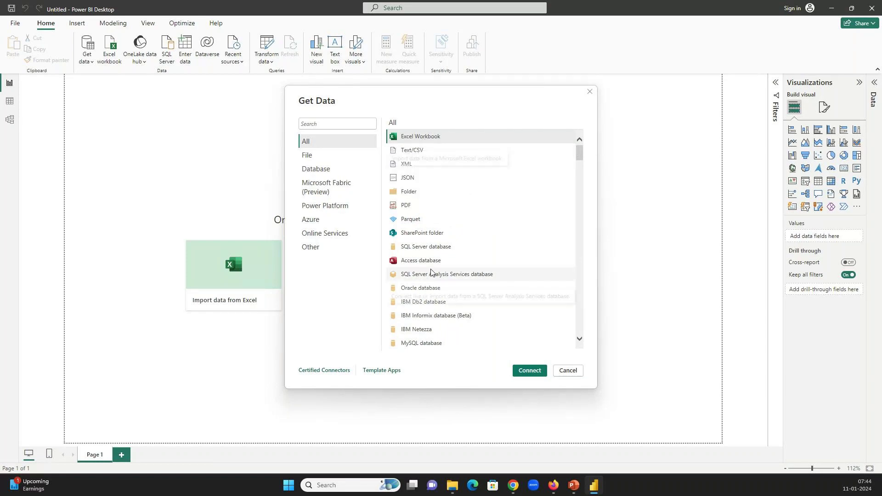
Browse the File, Database and Microsoft Fabric (Preview) connector categories, then launch a blank Paint canvas
{"action": "left_click", "coordinate": [309, 154]}
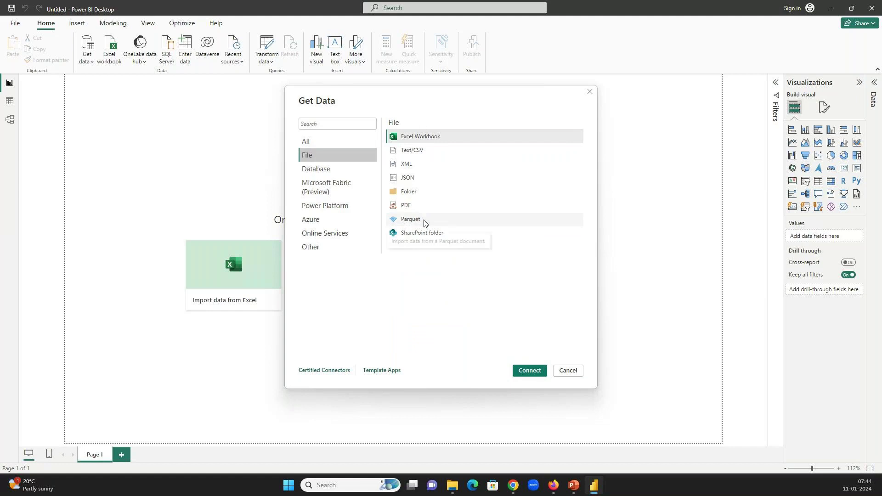
{"action": "left_click", "coordinate": [341, 169]}
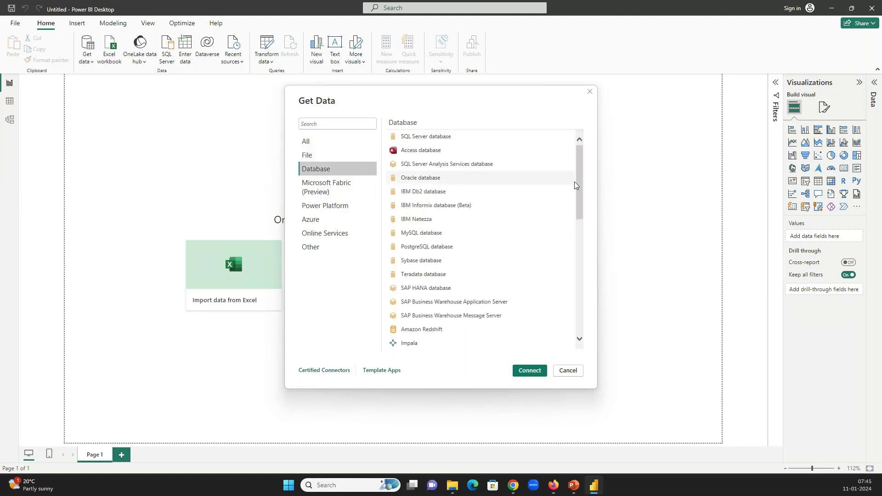
{"action": "left_click_drag", "start_coordinate": [578, 181], "coordinate": [580, 139]}
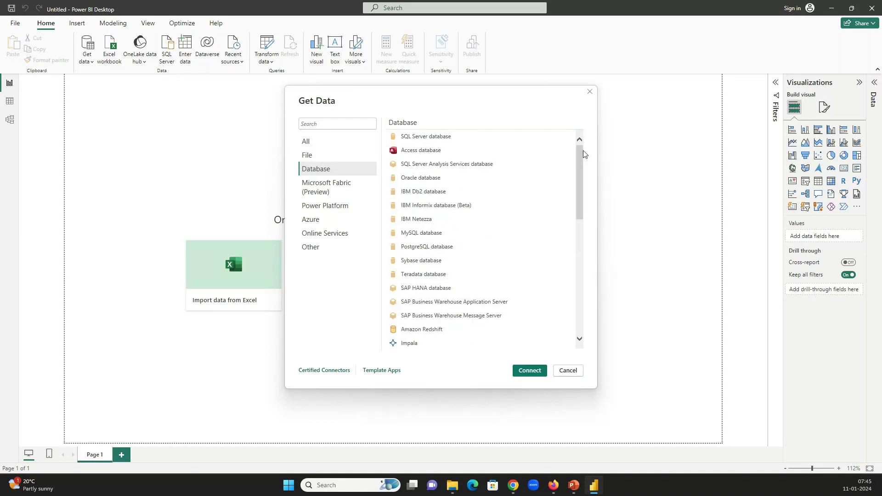
{"action": "left_click", "coordinate": [324, 189]}
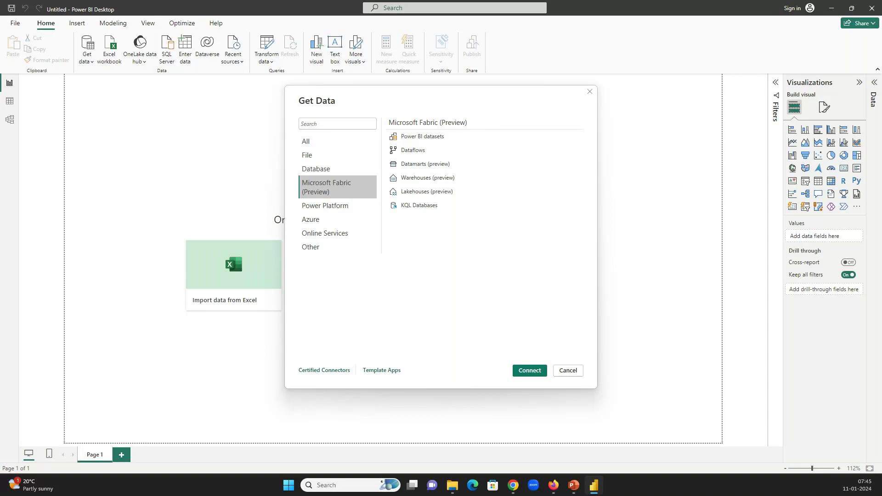
{"action": "left_click", "coordinate": [288, 485]}
{"action": "key", "text": "Return"}
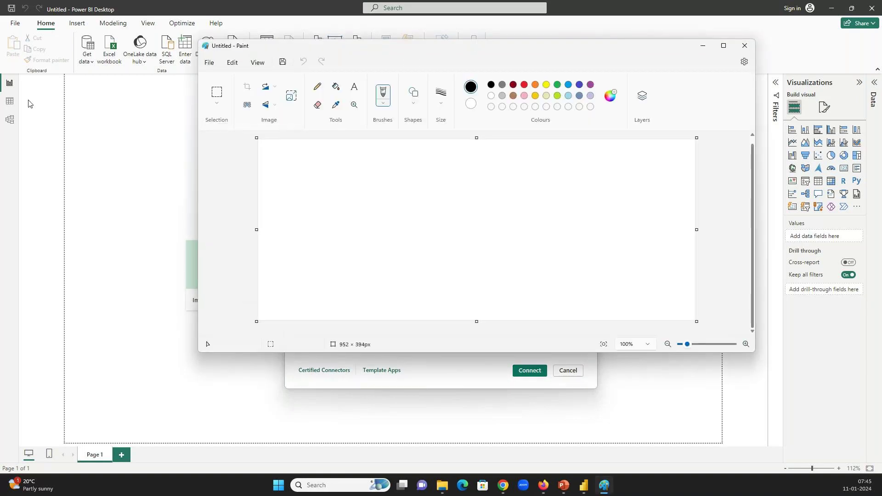
Draw three stacked rectangles on the left of the Paint canvas
{"action": "left_click", "coordinate": [415, 105]}
{"action": "left_click", "coordinate": [392, 118]}
{"action": "left_click_drag", "start_coordinate": [316, 167], "coordinate": [352, 184]}
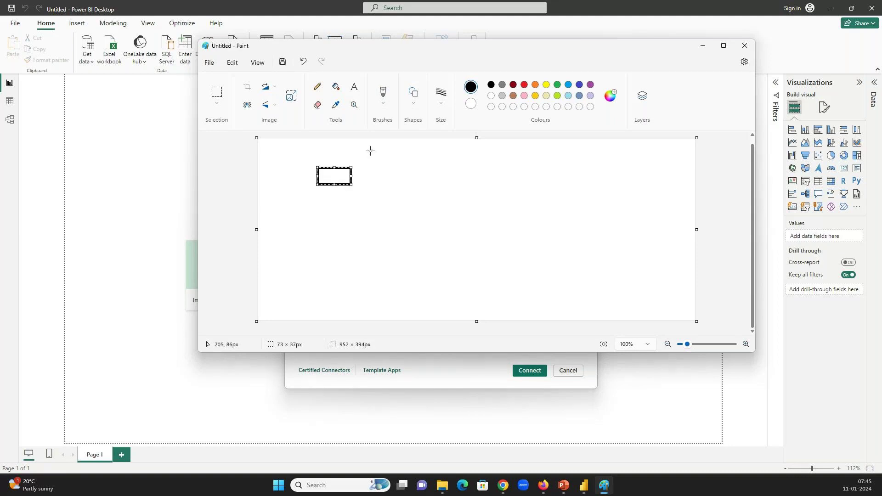
{"action": "left_click", "coordinate": [413, 94]}
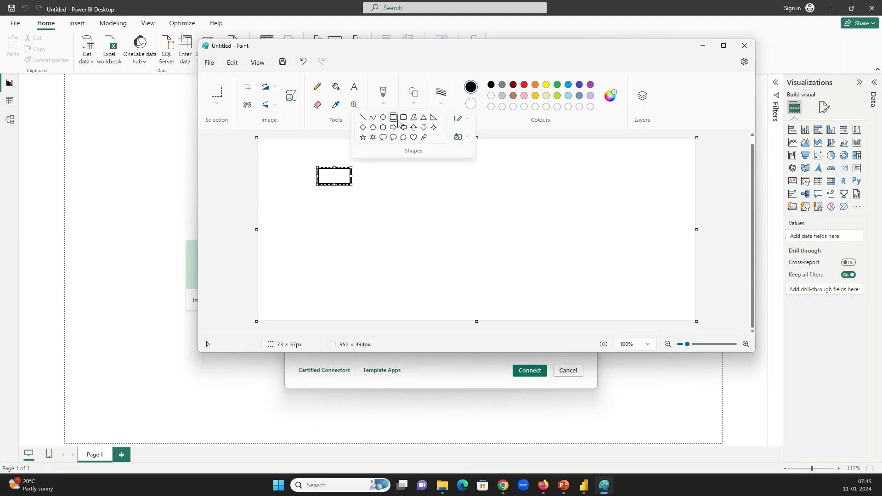
{"action": "left_click", "coordinate": [343, 213]}
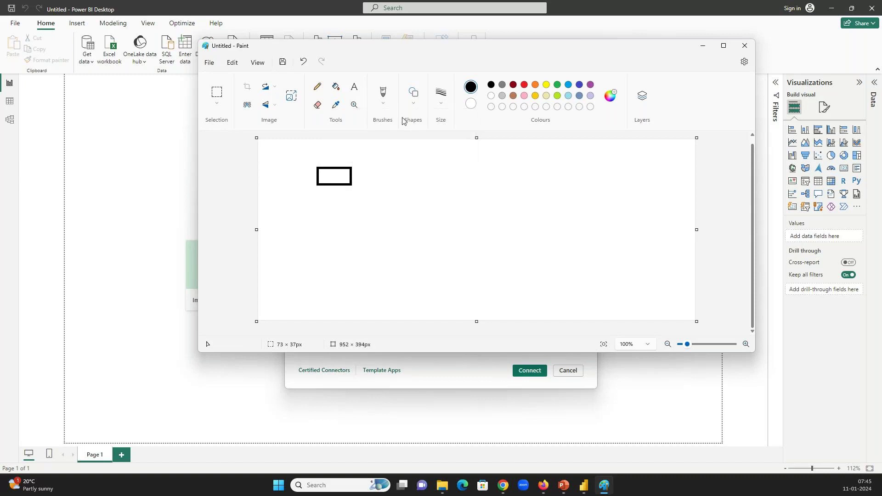
{"action": "left_click", "coordinate": [413, 93]}
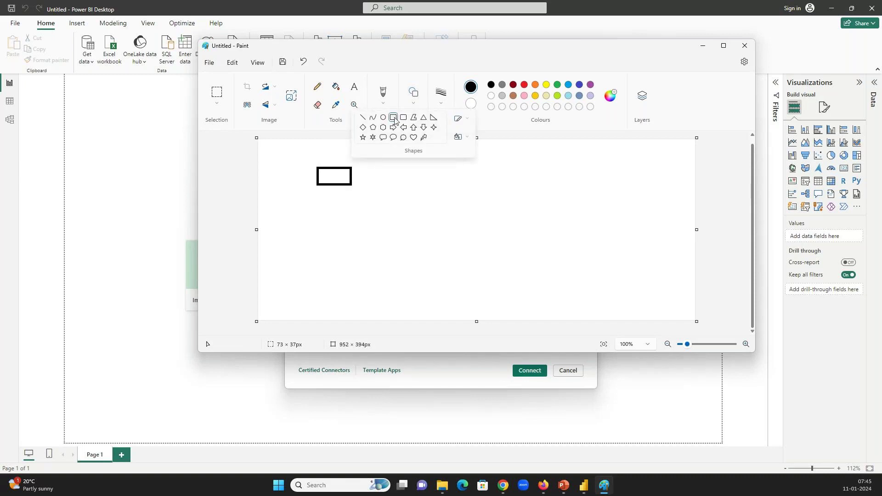
{"action": "left_click", "coordinate": [340, 213]}
{"action": "left_click_drag", "start_coordinate": [317, 199], "coordinate": [355, 246]}
{"action": "left_click", "coordinate": [373, 201]}
With the Pencil, draw lines from the top, middle and bottom rectangles converging to one point
{"action": "left_click", "coordinate": [317, 87]}
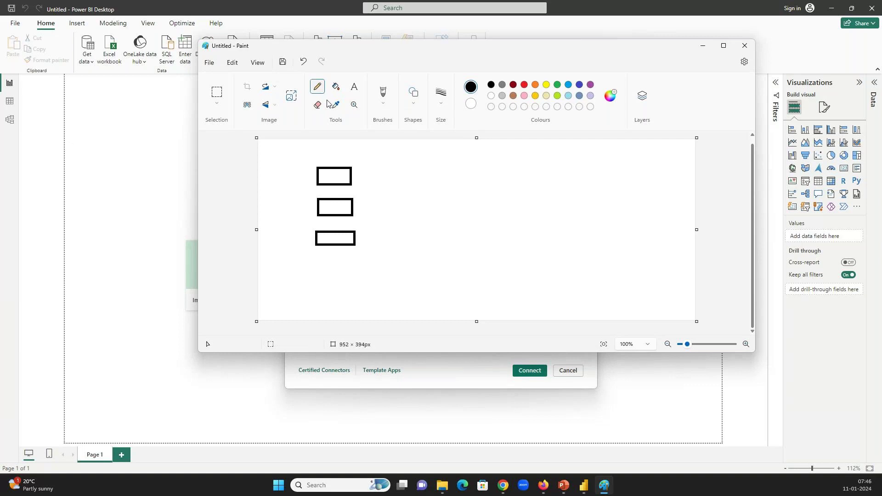
{"action": "left_click_drag", "start_coordinate": [352, 175], "coordinate": [411, 187]}
{"action": "mouse_move", "coordinate": [353, 208]}
{"action": "left_mouse_down"}
{"action": "mouse_move", "coordinate": [416, 203]}
{"action": "mouse_move", "coordinate": [415, 192]}
{"action": "mouse_move", "coordinate": [420, 202]}
{"action": "left_mouse_up"}
{"action": "left_click_drag", "start_coordinate": [356, 243], "coordinate": [420, 202]}
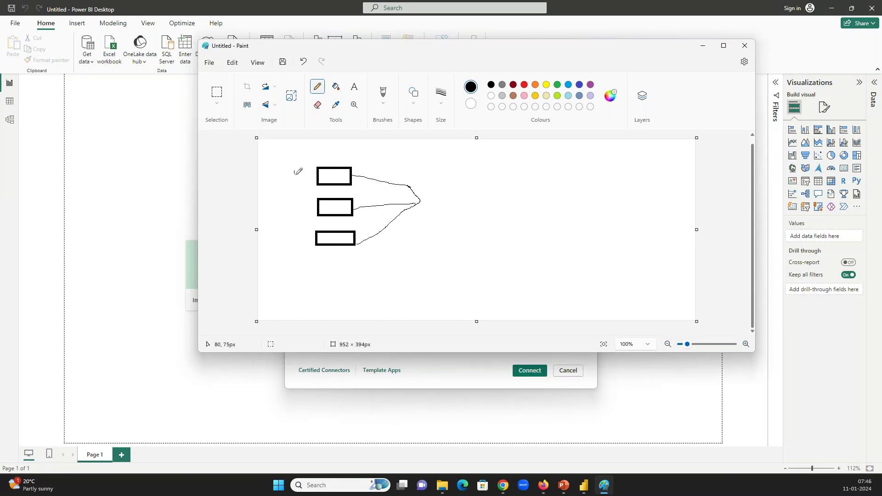
Label the boxes N, P and M, draw the central shape marked Fx, and add an output arrow
{"action": "mouse_move", "coordinate": [294, 171]}
{"action": "left_mouse_down"}
{"action": "mouse_move", "coordinate": [301, 179]}
{"action": "mouse_move", "coordinate": [303, 162]}
{"action": "left_mouse_up"}
{"action": "mouse_move", "coordinate": [298, 202]}
{"action": "left_mouse_down"}
{"action": "mouse_move", "coordinate": [300, 247]}
{"action": "mouse_move", "coordinate": [309, 236]}
{"action": "mouse_move", "coordinate": [309, 250]}
{"action": "left_mouse_up"}
{"action": "mouse_move", "coordinate": [456, 186]}
{"action": "left_mouse_down"}
{"action": "mouse_move", "coordinate": [419, 196]}
{"action": "mouse_move", "coordinate": [421, 215]}
{"action": "mouse_move", "coordinate": [459, 220]}
{"action": "mouse_move", "coordinate": [470, 188]}
{"action": "mouse_move", "coordinate": [459, 187]}
{"action": "left_mouse_up"}
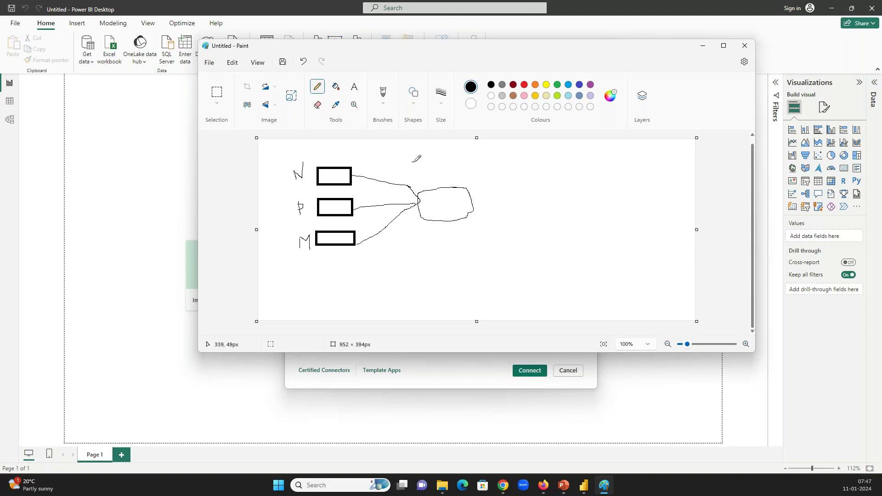
{"action": "left_click", "coordinate": [414, 162]}
{"action": "left_click_drag", "start_coordinate": [414, 173], "coordinate": [422, 171]}
{"action": "left_click_drag", "start_coordinate": [430, 165], "coordinate": [432, 181]}
{"action": "left_click_drag", "start_coordinate": [428, 166], "coordinate": [449, 178]}
{"action": "mouse_move", "coordinate": [478, 193]}
{"action": "left_mouse_down"}
{"action": "mouse_move", "coordinate": [507, 189]}
{"action": "mouse_move", "coordinate": [499, 193]}
{"action": "left_mouse_up"}
Minimize Paint so Power BI's Get Data dialog is showing again
{"action": "left_click", "coordinate": [707, 50]}
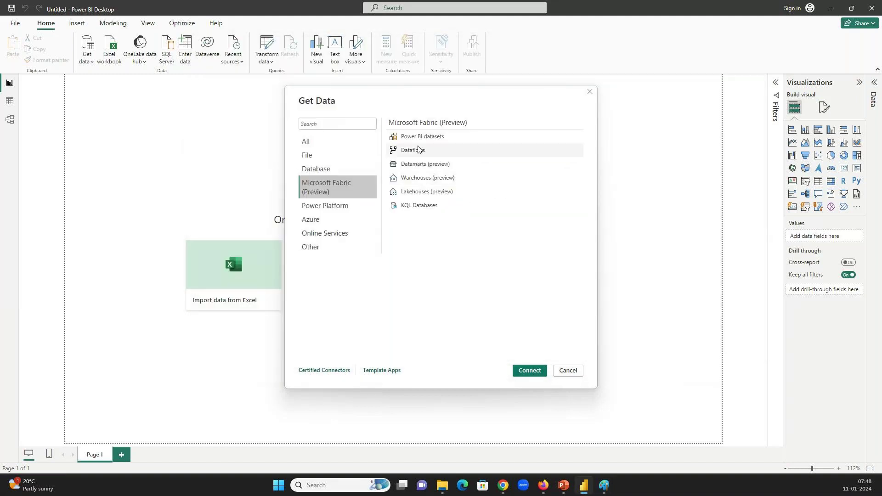
{"action": "key", "text": "alt+Tab"}
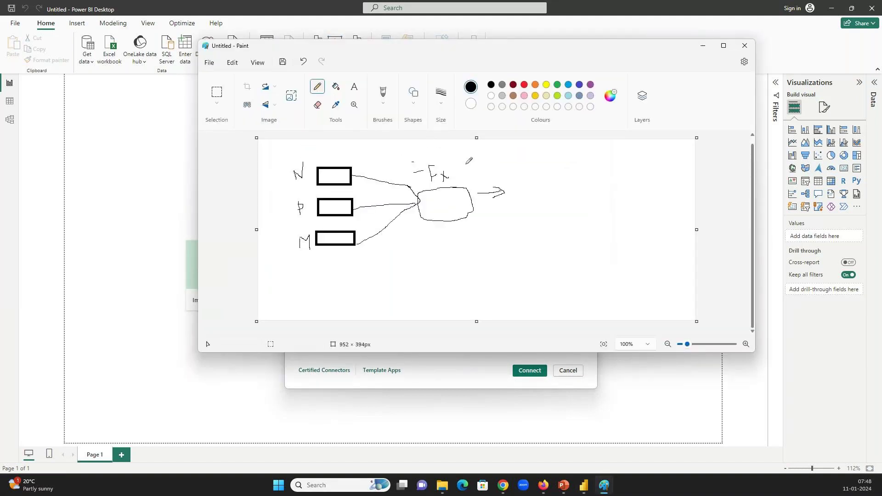
{"action": "key", "text": "alt+Tab"}
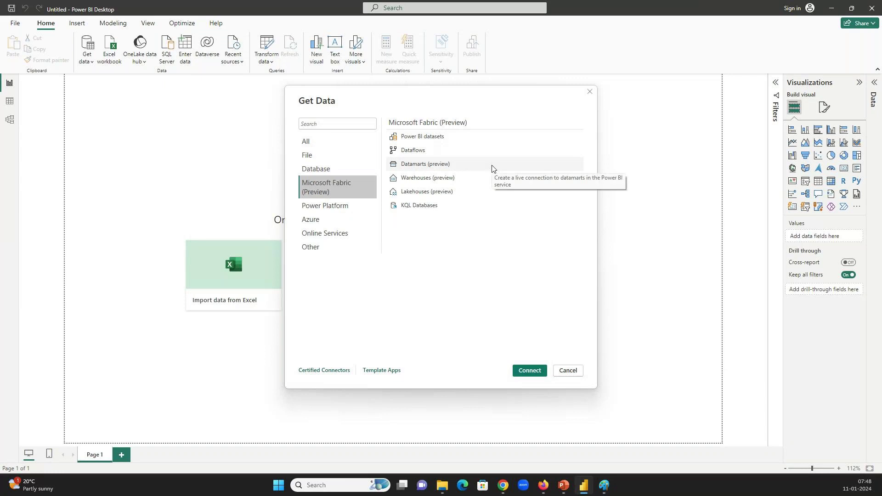
{"action": "key", "text": "alt+Tab"}
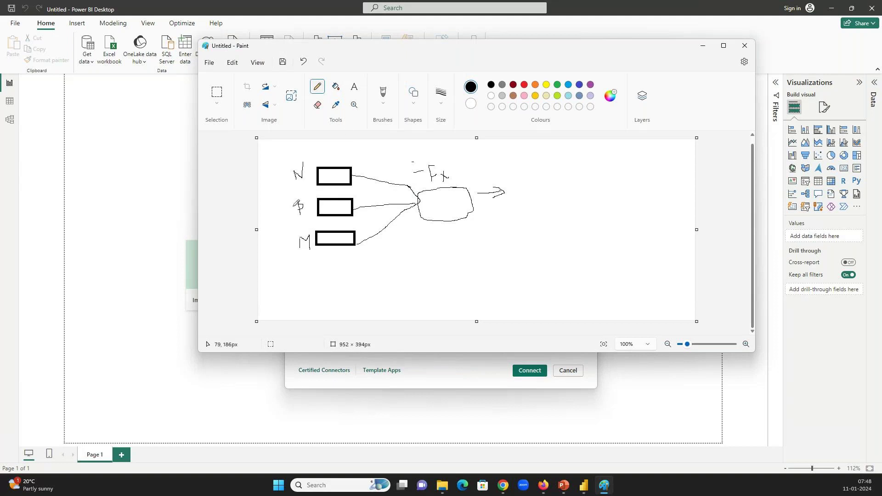
{"action": "left_click", "coordinate": [705, 47]}
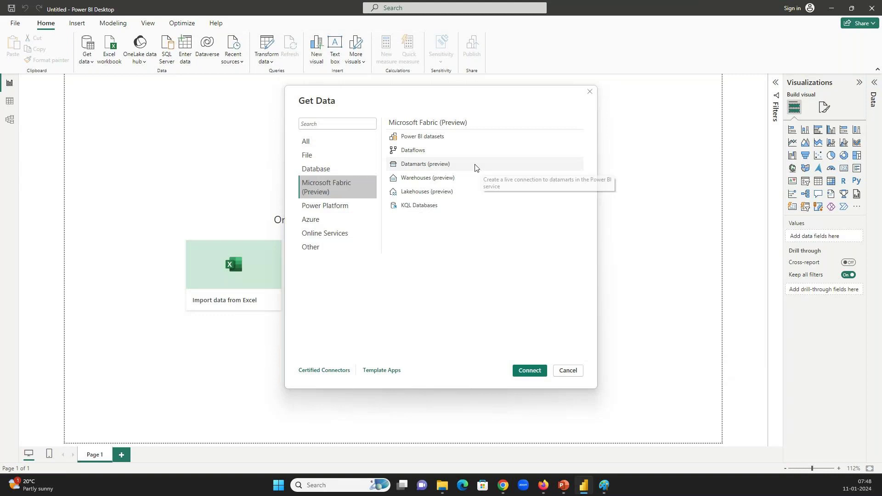
Browse the Power Platform, Azure, Online Services and Other connectors, then switch to the PowerBI_Basic_Intro deck
{"action": "left_click", "coordinate": [339, 208]}
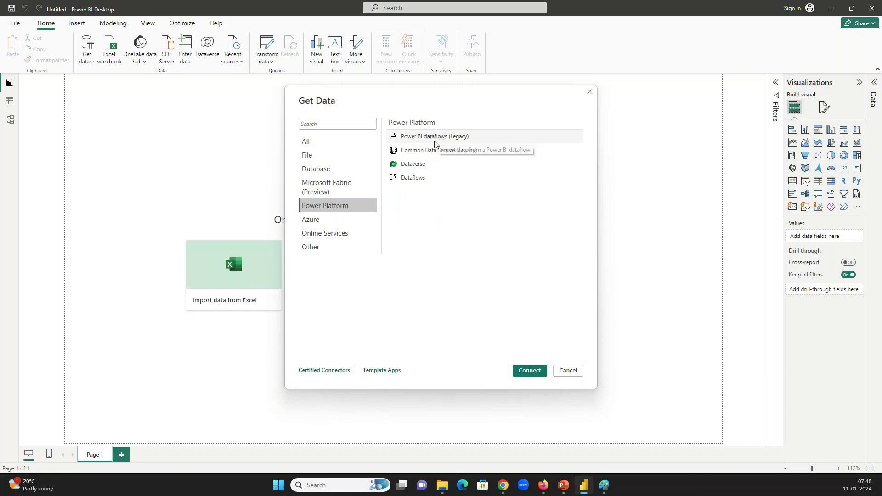
{"action": "left_click", "coordinate": [330, 220]}
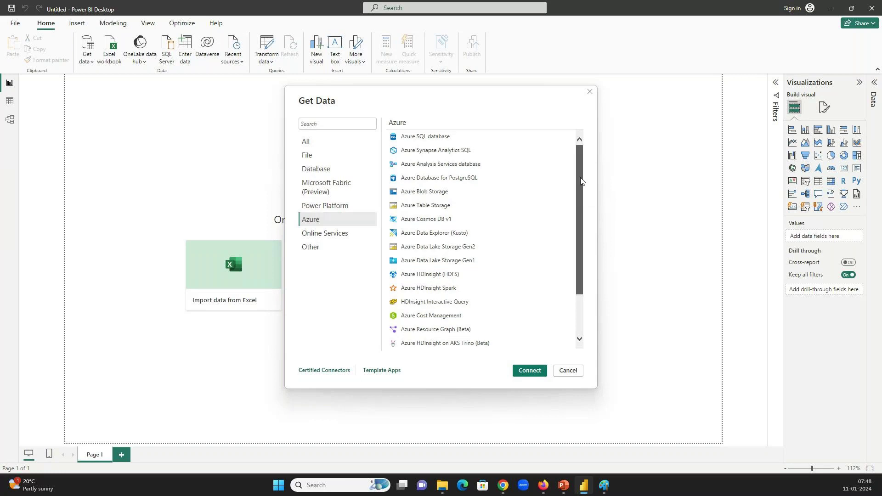
{"action": "mouse_move", "coordinate": [580, 192]}
{"action": "left_mouse_down"}
{"action": "mouse_move", "coordinate": [582, 242]}
{"action": "mouse_move", "coordinate": [576, 199]}
{"action": "left_mouse_up"}
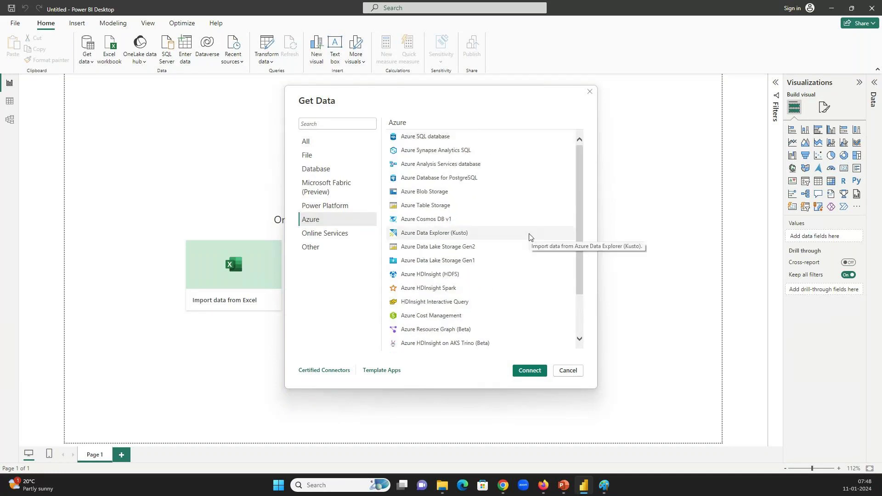
{"action": "left_click", "coordinate": [325, 235]}
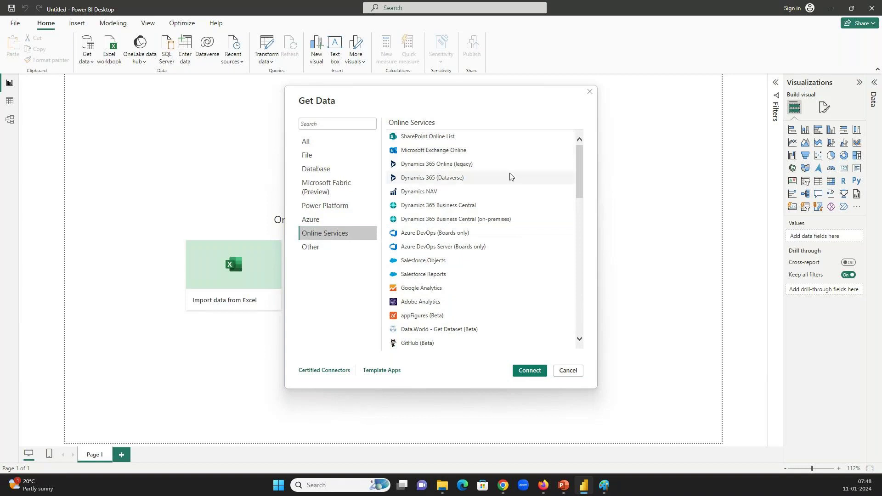
{"action": "left_click_drag", "start_coordinate": [580, 181], "coordinate": [575, 220]}
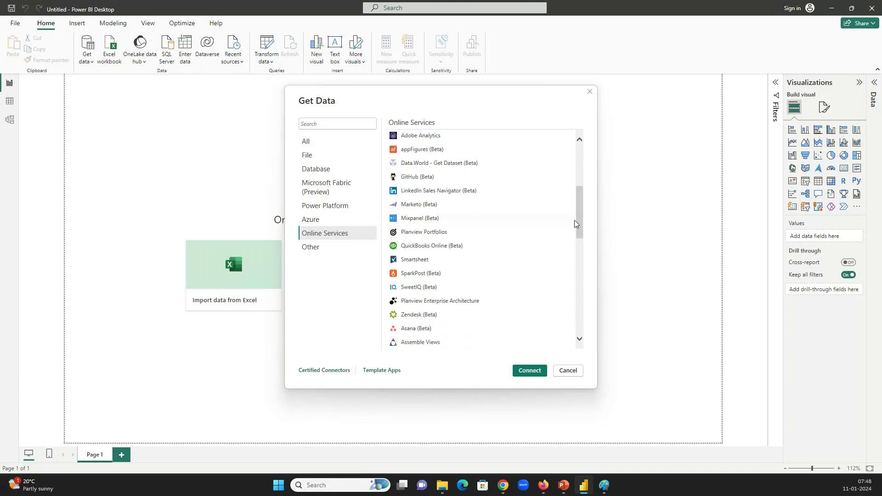
{"action": "left_click", "coordinate": [314, 248]}
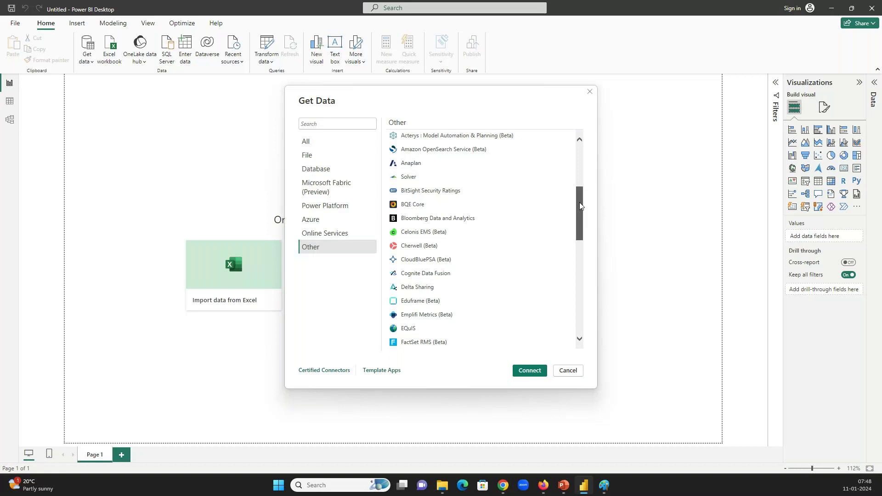
{"action": "left_click_drag", "start_coordinate": [579, 202], "coordinate": [581, 152]}
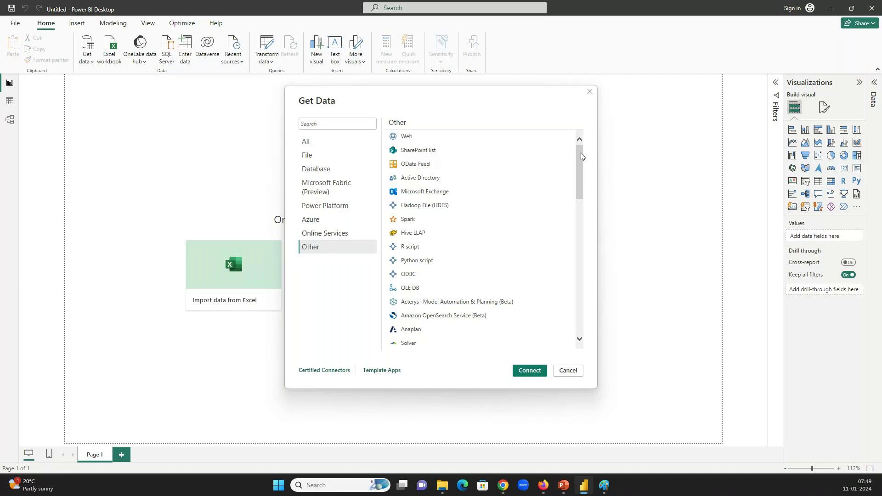
{"action": "left_click_drag", "start_coordinate": [580, 153], "coordinate": [581, 156]}
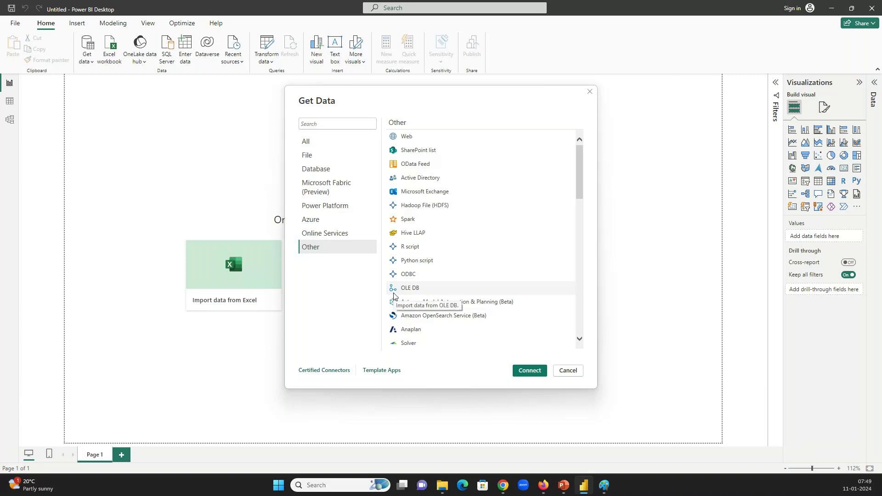
{"action": "key", "text": "alt+Tab"}
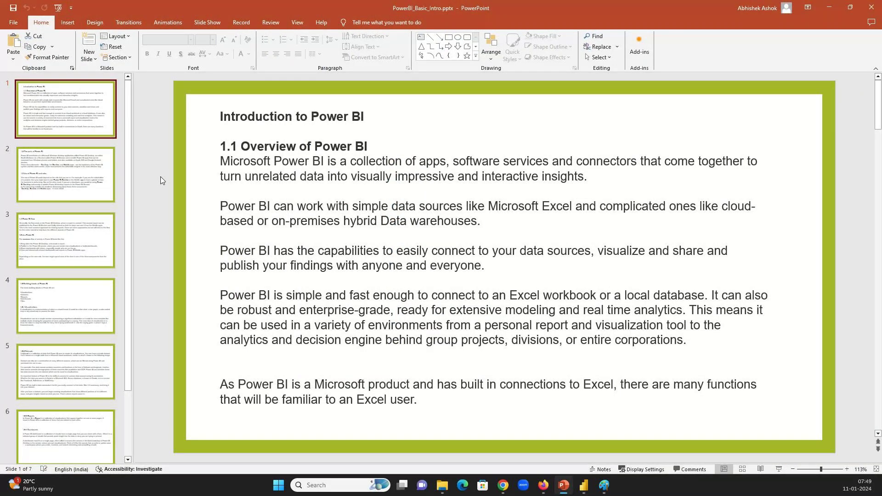
Switch from the PowerPoint deck back to Power BI Desktop's Get Data dialog
{"action": "key", "text": "alt+Tab"}
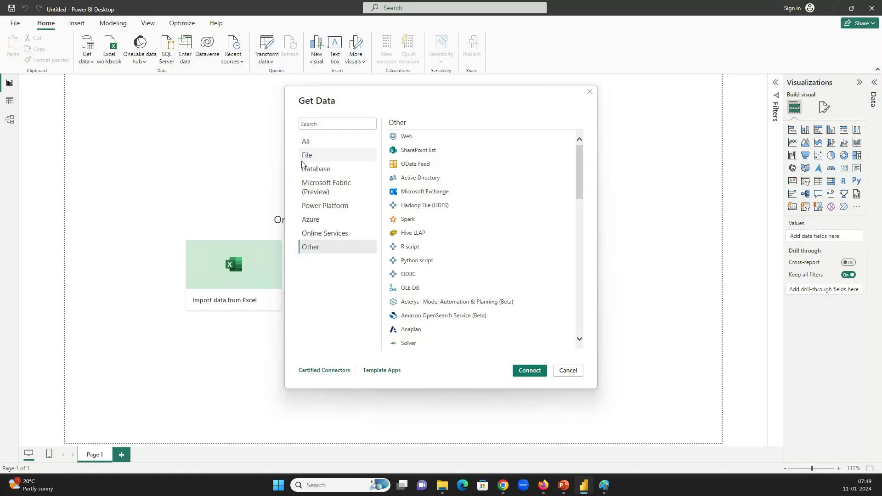
Show connectors from all categories in Get Data, then bring the Paint sketch forward
{"action": "left_click", "coordinate": [311, 144]}
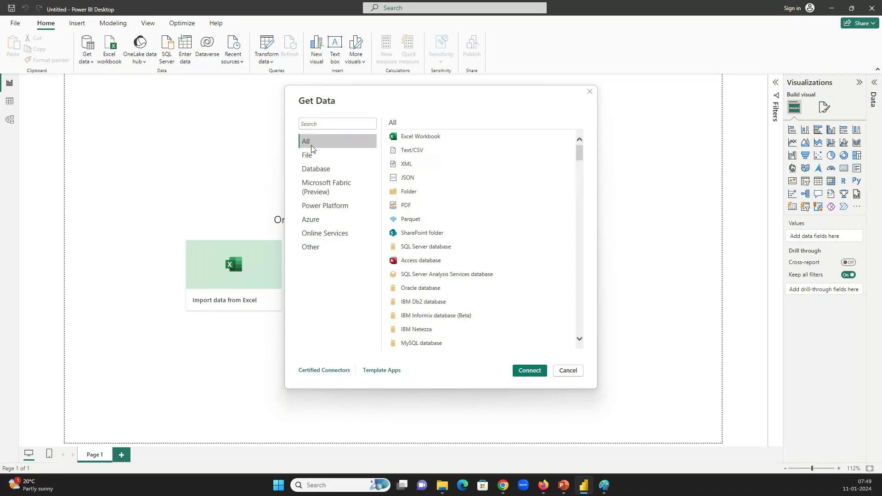
{"action": "key", "text": "alt+Tab"}
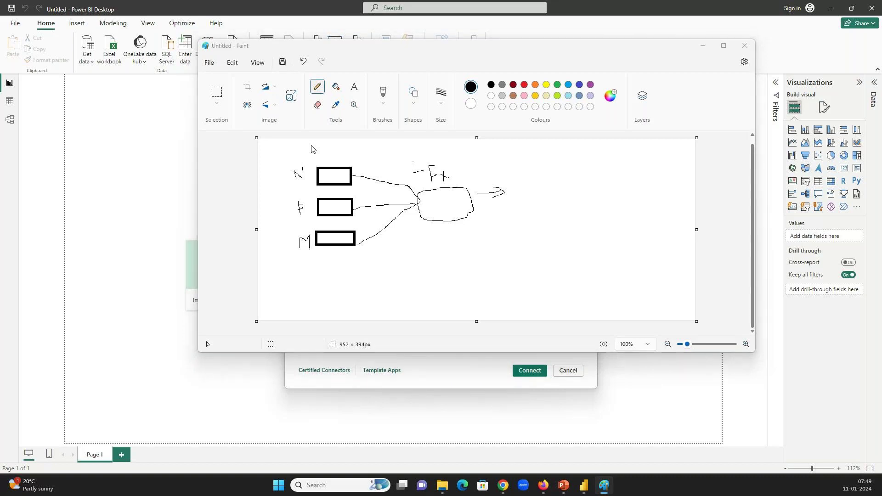
Hide the meeting window and draw a box at the arrow's end plus a larger box below it
{"action": "key", "text": "alt+Tab"}
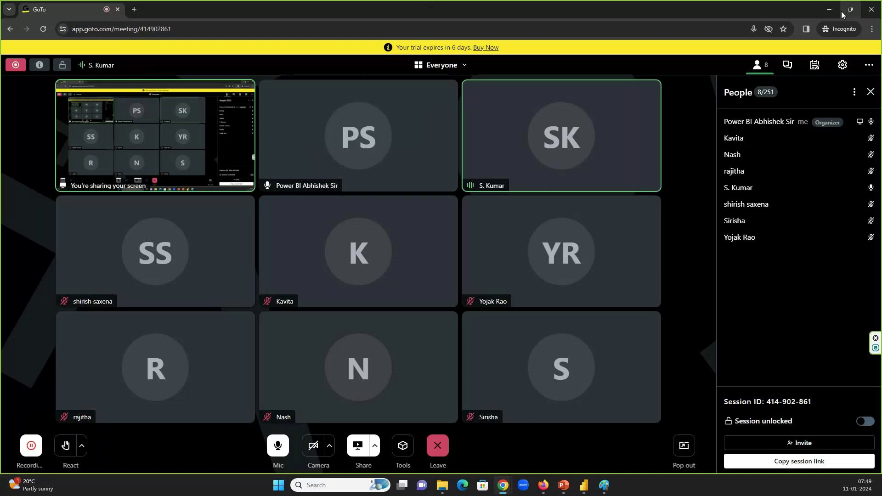
{"action": "left_click", "coordinate": [829, 10]}
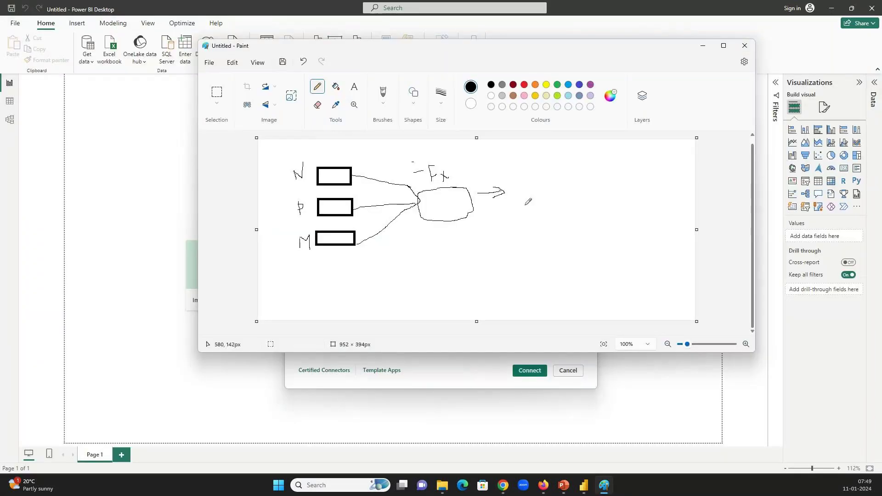
{"action": "mouse_move", "coordinate": [532, 174]}
{"action": "left_mouse_down"}
{"action": "mouse_move", "coordinate": [511, 184]}
{"action": "mouse_move", "coordinate": [523, 204]}
{"action": "mouse_move", "coordinate": [570, 199]}
{"action": "mouse_move", "coordinate": [561, 170]}
{"action": "mouse_move", "coordinate": [533, 175]}
{"action": "left_mouse_up"}
{"action": "left_click_drag", "start_coordinate": [529, 189], "coordinate": [534, 188]}
{"action": "mouse_move", "coordinate": [579, 217]}
{"action": "left_mouse_down"}
{"action": "mouse_move", "coordinate": [512, 220]}
{"action": "mouse_move", "coordinate": [513, 256]}
{"action": "mouse_move", "coordinate": [595, 243]}
{"action": "mouse_move", "coordinate": [580, 218]}
{"action": "left_mouse_up"}
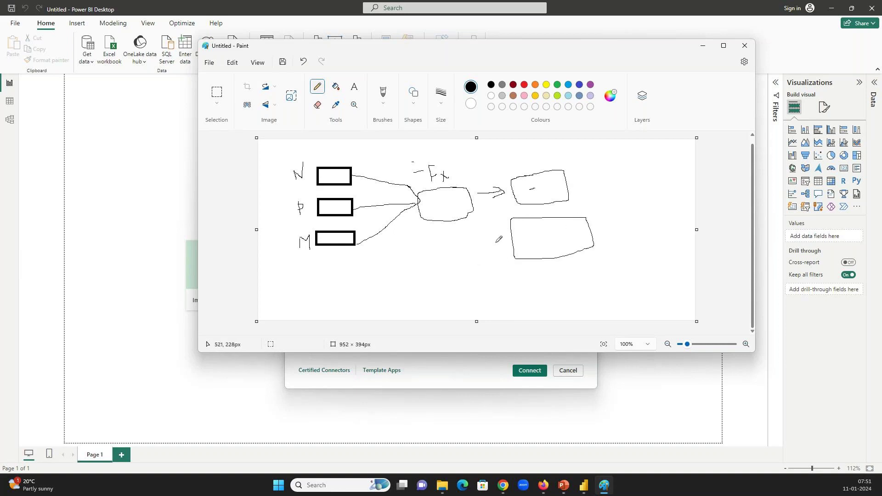
Draw an arrow from the Fx shape to the lower box and write outlined DB and CSV labels
{"action": "mouse_move", "coordinate": [472, 211]}
{"action": "left_mouse_down"}
{"action": "mouse_move", "coordinate": [509, 242]}
{"action": "mouse_move", "coordinate": [505, 228]}
{"action": "left_mouse_up"}
{"action": "left_click_drag", "start_coordinate": [530, 182], "coordinate": [509, 200]}
{"action": "mouse_move", "coordinate": [582, 181]}
{"action": "left_mouse_down"}
{"action": "mouse_move", "coordinate": [593, 192]}
{"action": "mouse_move", "coordinate": [602, 176]}
{"action": "mouse_move", "coordinate": [593, 195]}
{"action": "left_mouse_up"}
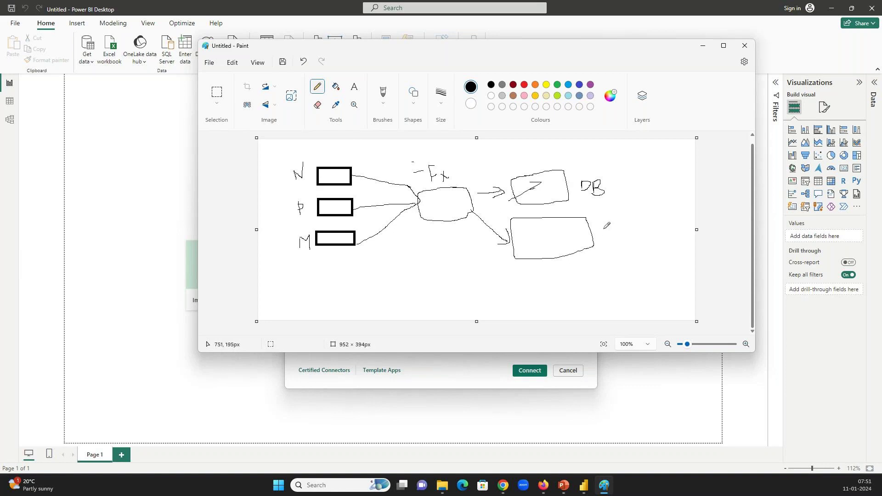
{"action": "mouse_move", "coordinate": [602, 229]}
{"action": "left_mouse_down"}
{"action": "mouse_move", "coordinate": [598, 237]}
{"action": "mouse_move", "coordinate": [609, 226]}
{"action": "mouse_move", "coordinate": [610, 241]}
{"action": "mouse_move", "coordinate": [619, 240]}
{"action": "mouse_move", "coordinate": [623, 224]}
{"action": "left_mouse_up"}
{"action": "mouse_move", "coordinate": [600, 256]}
{"action": "left_mouse_down"}
{"action": "mouse_move", "coordinate": [633, 239]}
{"action": "mouse_move", "coordinate": [612, 217]}
{"action": "mouse_move", "coordinate": [594, 233]}
{"action": "mouse_move", "coordinate": [613, 251]}
{"action": "left_mouse_up"}
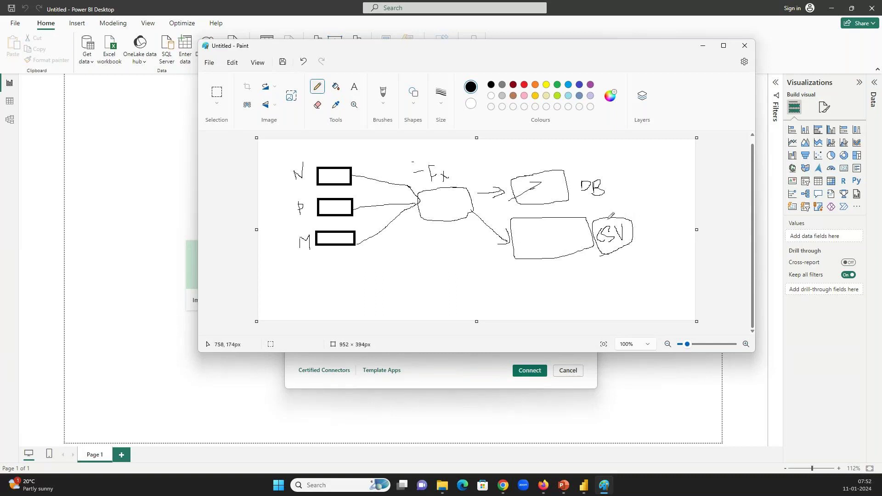
{"action": "mouse_move", "coordinate": [610, 169]}
{"action": "left_mouse_down"}
{"action": "mouse_move", "coordinate": [573, 170]}
{"action": "mouse_move", "coordinate": [571, 183]}
{"action": "mouse_move", "coordinate": [618, 202]}
{"action": "mouse_move", "coordinate": [626, 197]}
{"action": "mouse_move", "coordinate": [613, 165]}
{"action": "left_mouse_up"}
{"action": "left_click_drag", "start_coordinate": [538, 190], "coordinate": [555, 190]}
{"action": "mouse_move", "coordinate": [626, 175]}
{"action": "left_mouse_down"}
{"action": "mouse_move", "coordinate": [639, 174]}
{"action": "mouse_move", "coordinate": [625, 187]}
{"action": "left_mouse_up"}
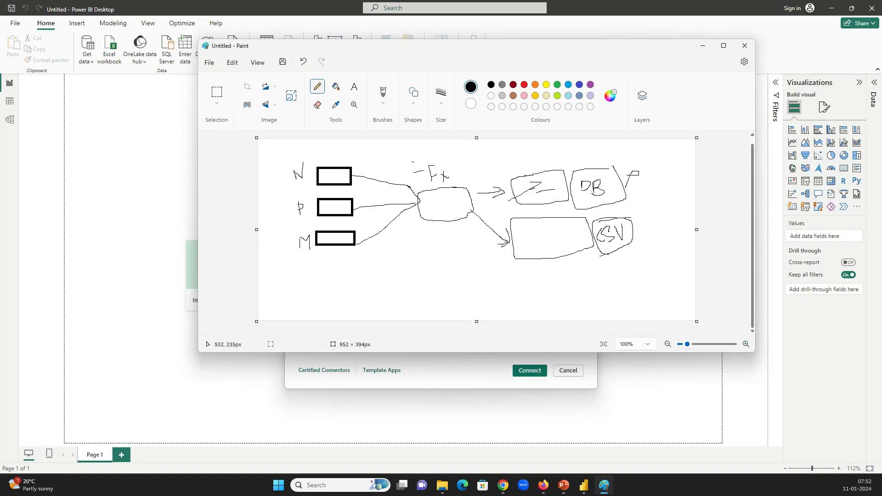
{"action": "left_click", "coordinate": [532, 240]}
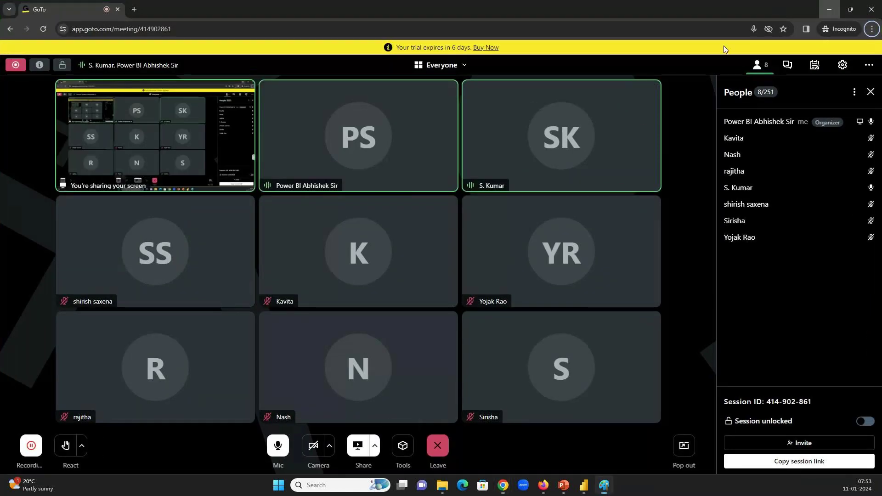
Bring Paint up from the taskbar and minimize it to reveal the Get Data dialog
{"action": "left_click", "coordinate": [604, 485]}
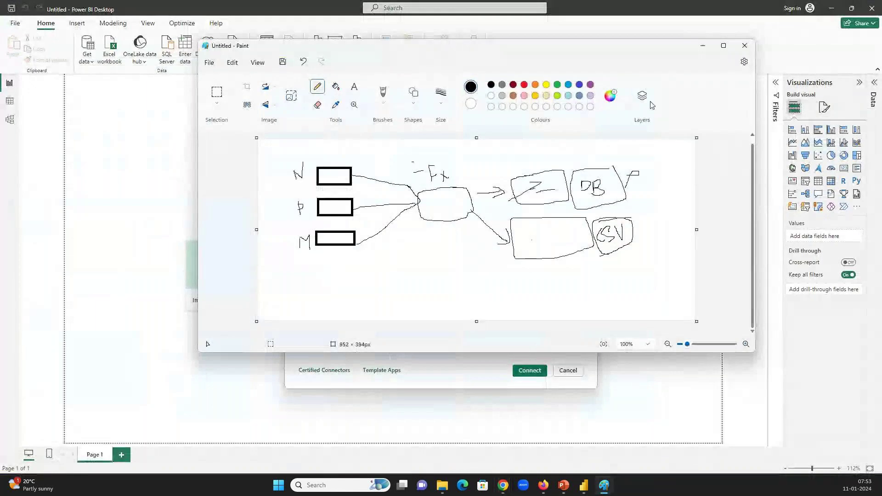
{"action": "left_click", "coordinate": [702, 45]}
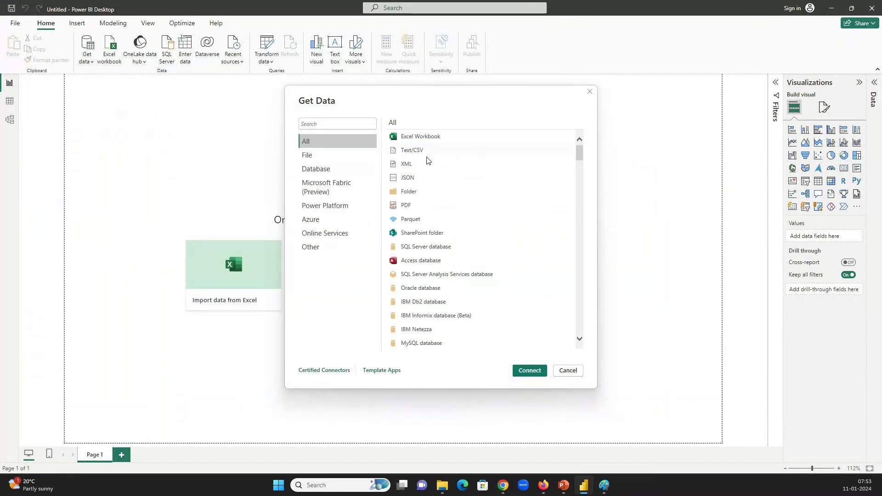
Minimize Paint again and switch to File Explorer at the PBI_Tutorial folder
{"action": "key", "text": "alt+Tab"}
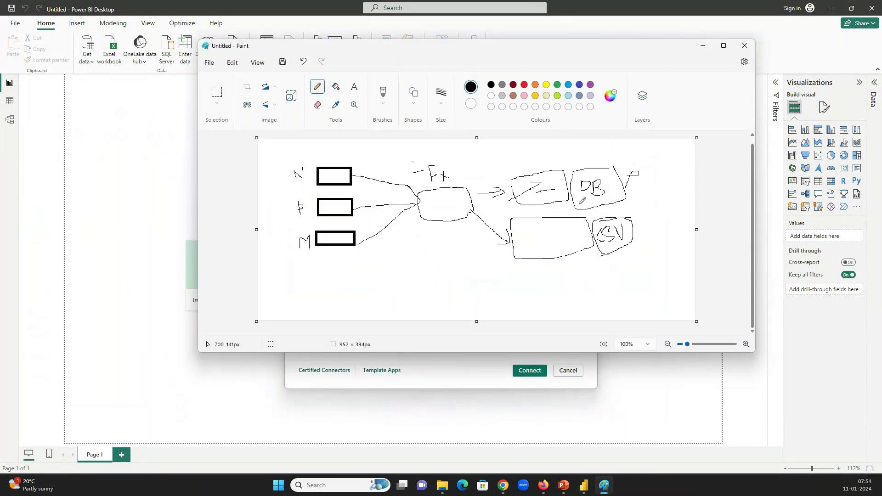
{"action": "left_click", "coordinate": [703, 46]}
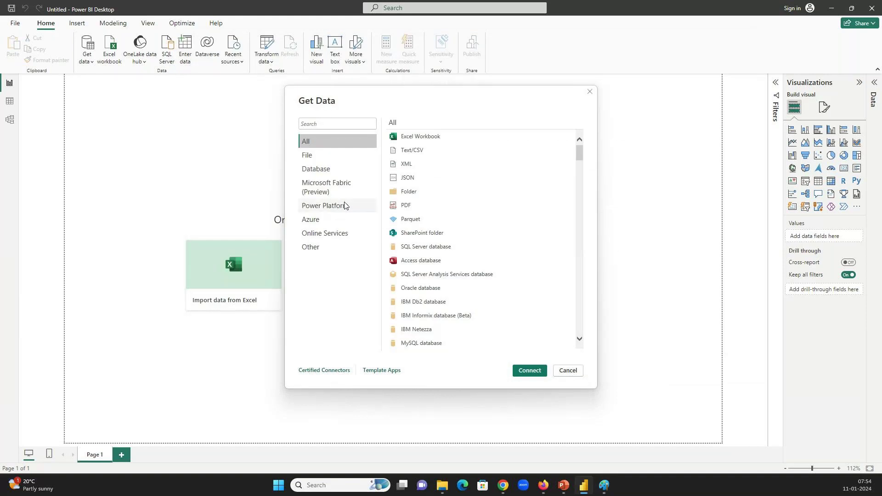
{"action": "key", "text": "alt+Tab"}
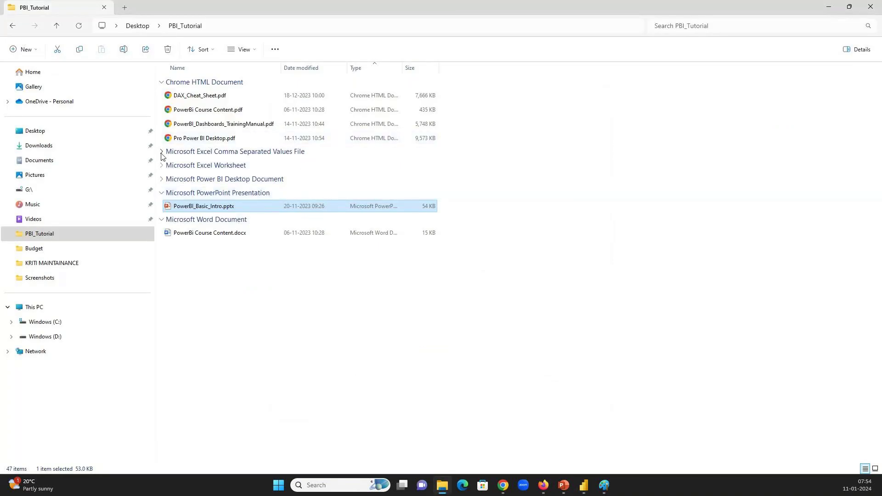
Open WC_2023_20231205.pbix from the Power BI Desktop Document group in File Explorer
{"action": "left_click", "coordinate": [162, 192]}
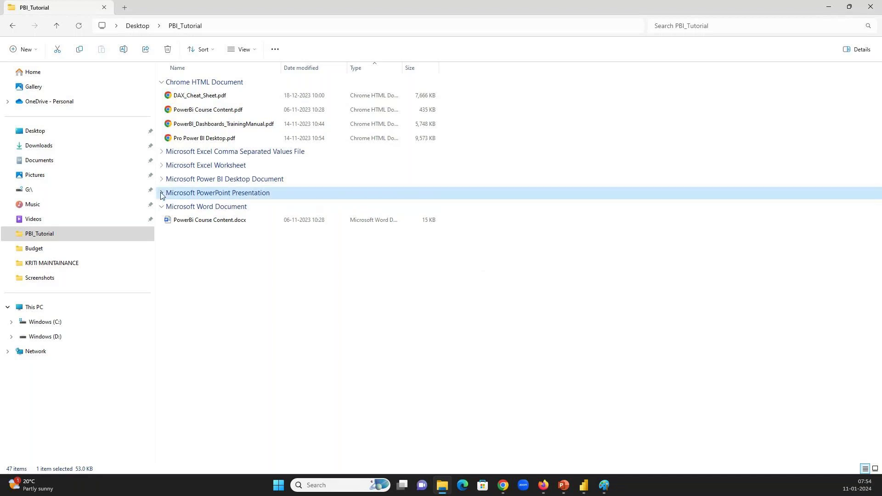
{"action": "left_click", "coordinate": [161, 179]}
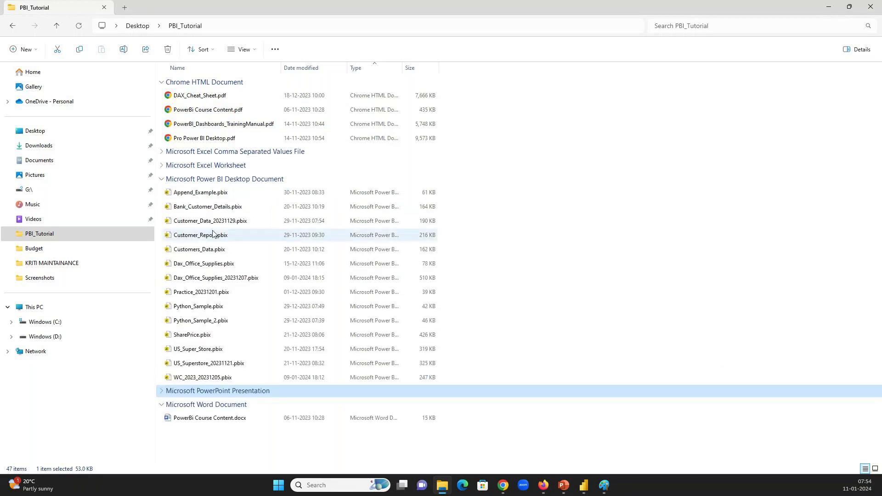
{"action": "left_click", "coordinate": [205, 382]}
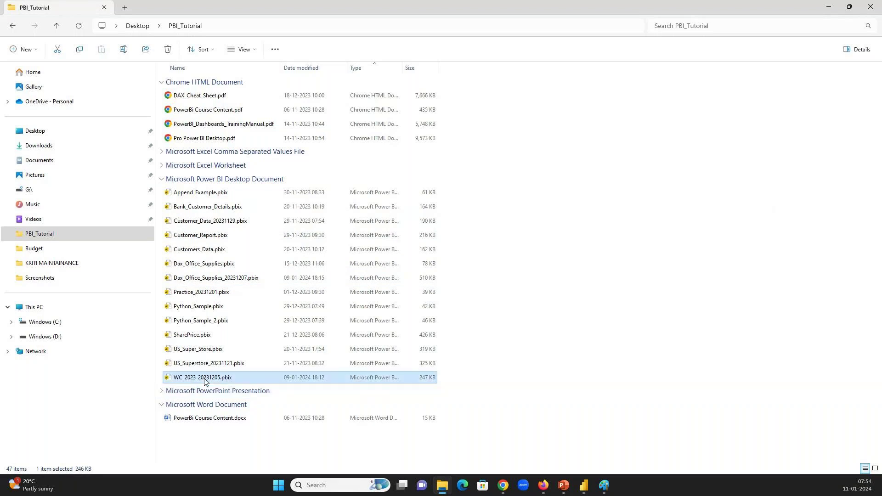
{"action": "left_click", "coordinate": [319, 65]}
{"action": "double_click", "coordinate": [227, 205]}
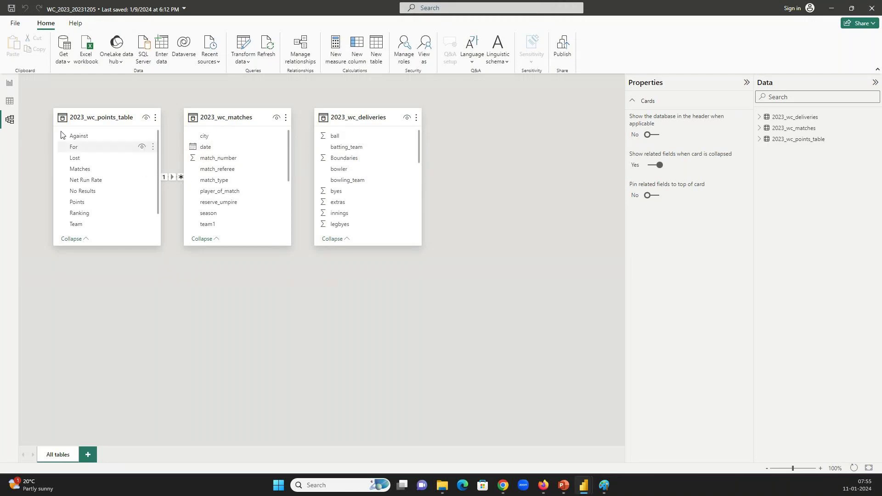
{"action": "left_click", "coordinate": [11, 102]}
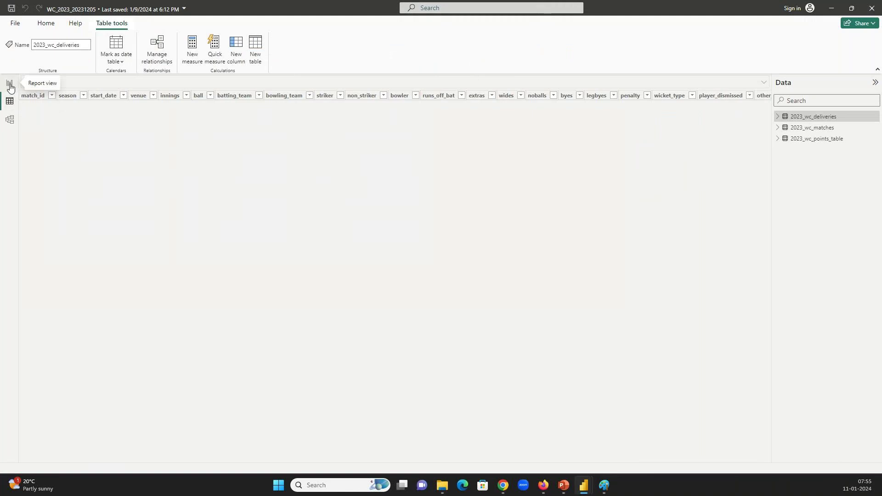
{"action": "left_click", "coordinate": [10, 84]}
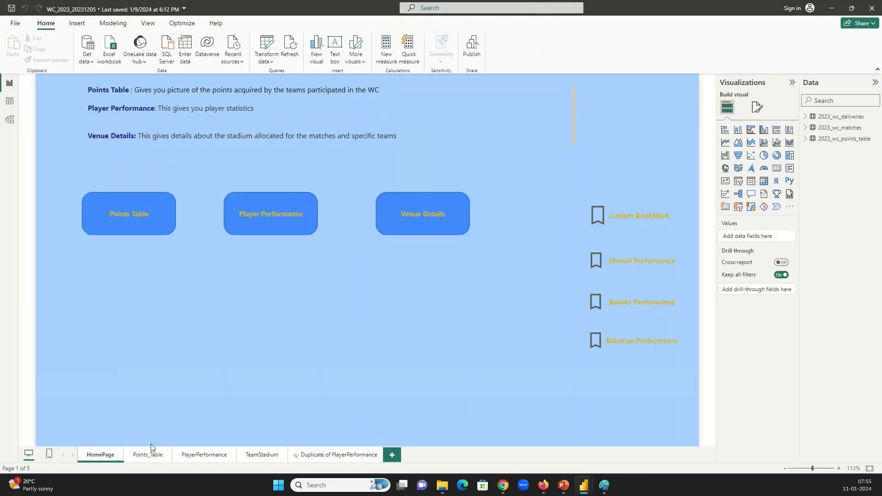
{"action": "left_click", "coordinate": [135, 455]}
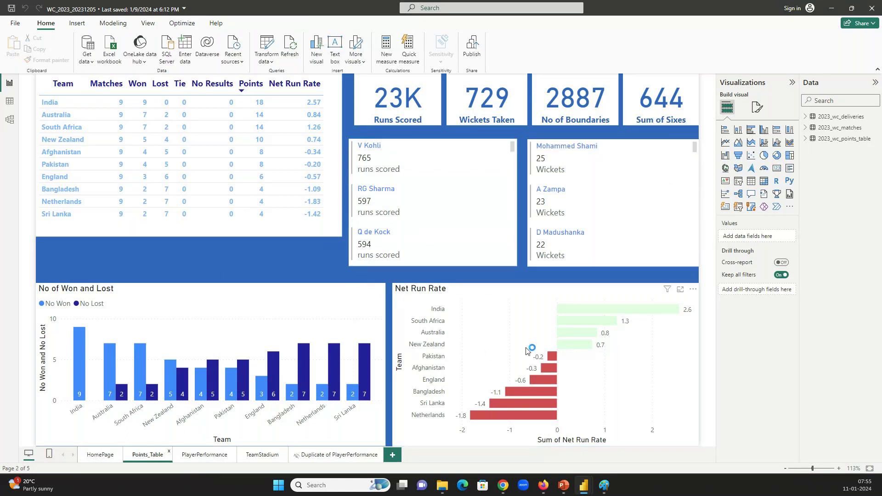
{"action": "left_click", "coordinate": [202, 455]}
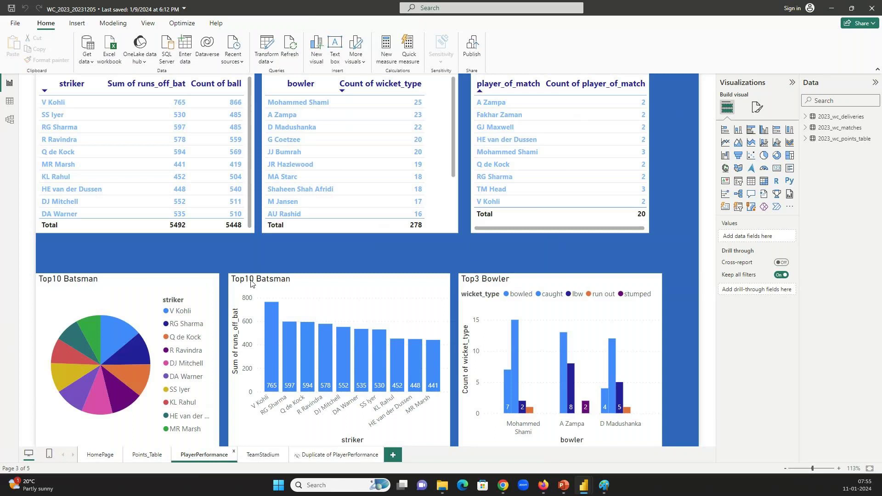
{"action": "left_click", "coordinate": [150, 454]}
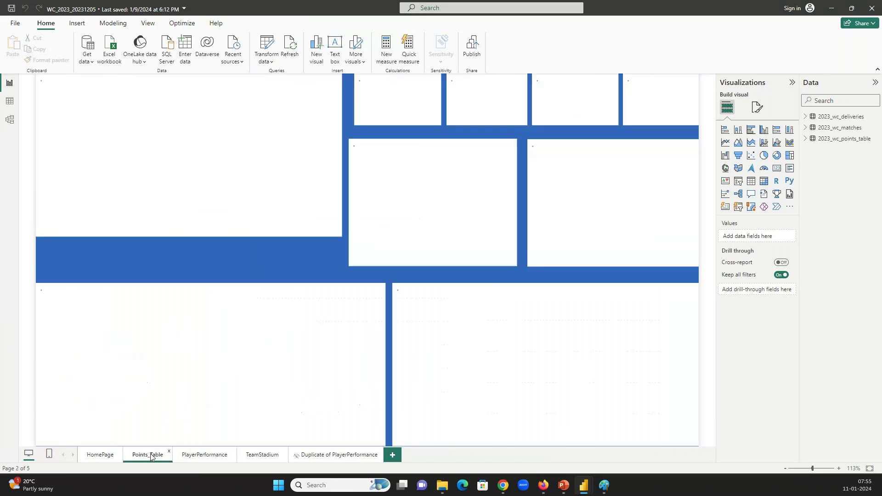
{"action": "left_click", "coordinate": [188, 461]}
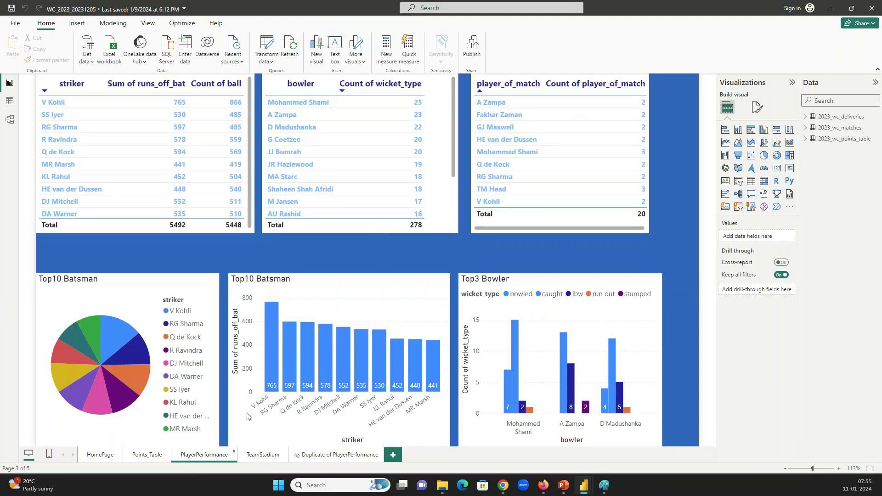
Select the Top3 Bowler chart to reveal its bowler, Count of wicket_type and wicket_type fields
{"action": "left_click", "coordinate": [539, 283]}
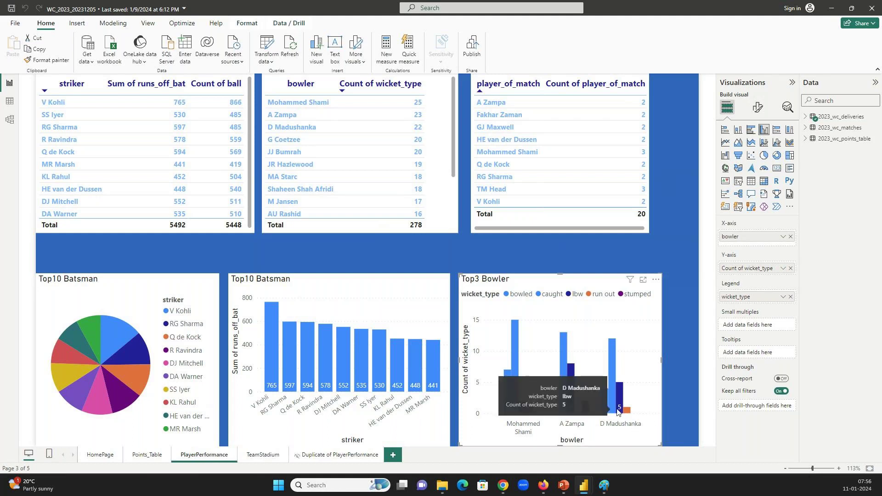
{"action": "mouse_move", "coordinate": [612, 348]}
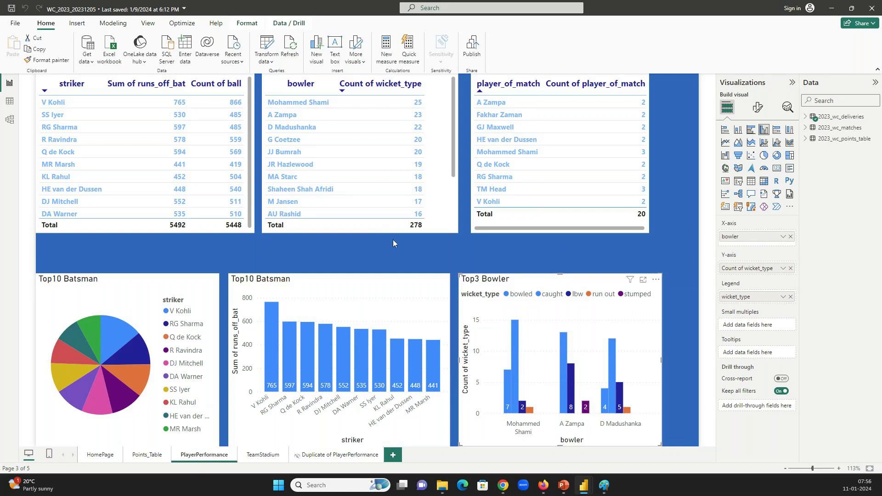
Attempt to publish the report, dismiss the email sign-in prompt, then retry publishing
{"action": "left_click", "coordinate": [474, 48]}
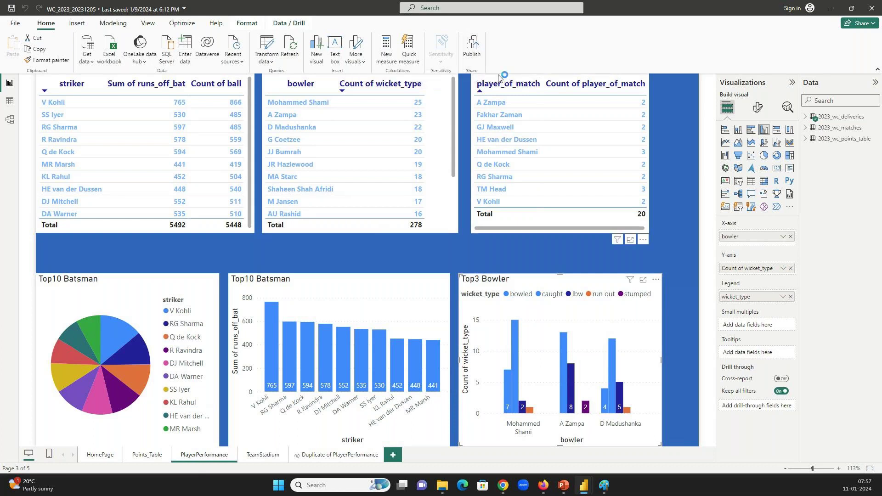
{"action": "left_click", "coordinate": [377, 259]}
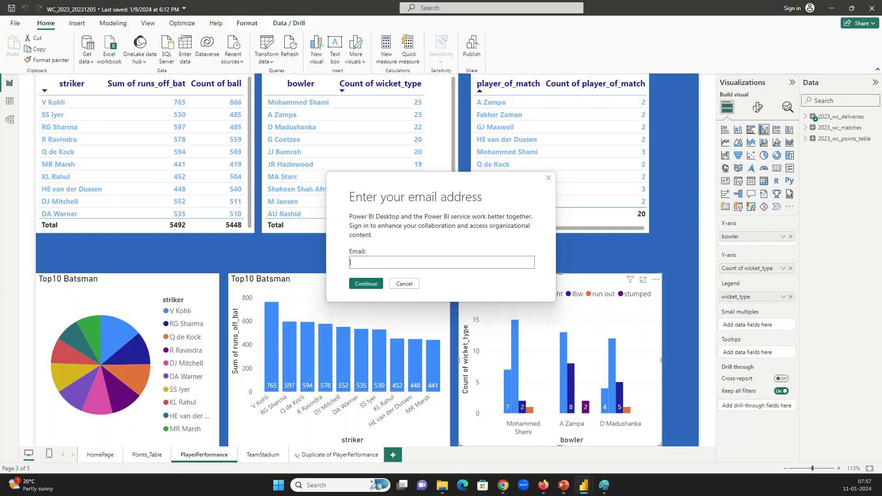
{"action": "left_click", "coordinate": [547, 179]}
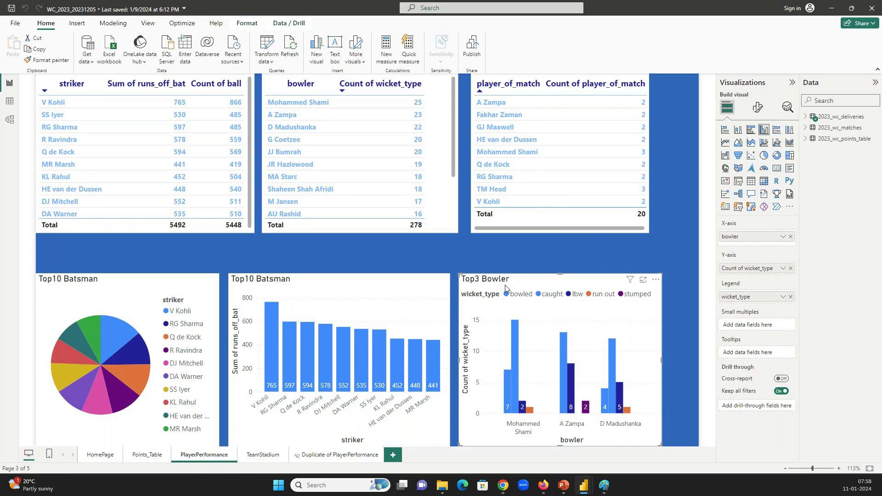
{"action": "left_click", "coordinate": [474, 57]}
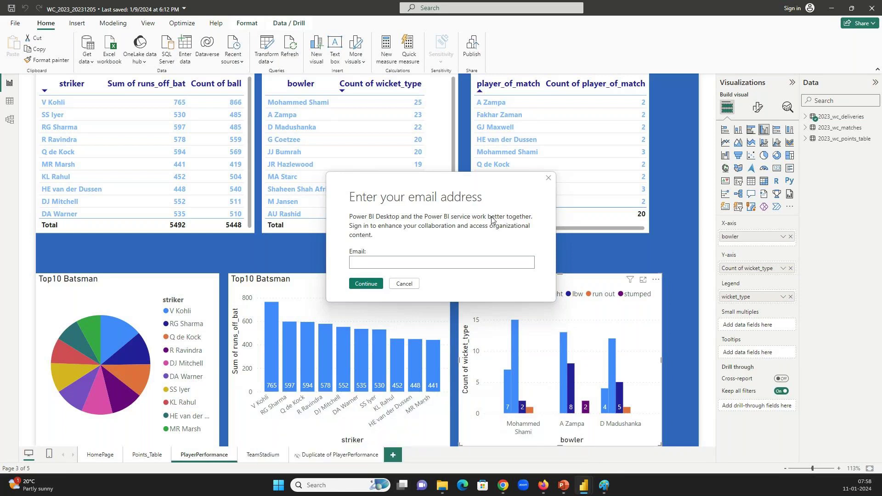
Close the sign-in prompt and bring the Untitled Power BI Desktop window to the front
{"action": "left_click", "coordinate": [549, 178]}
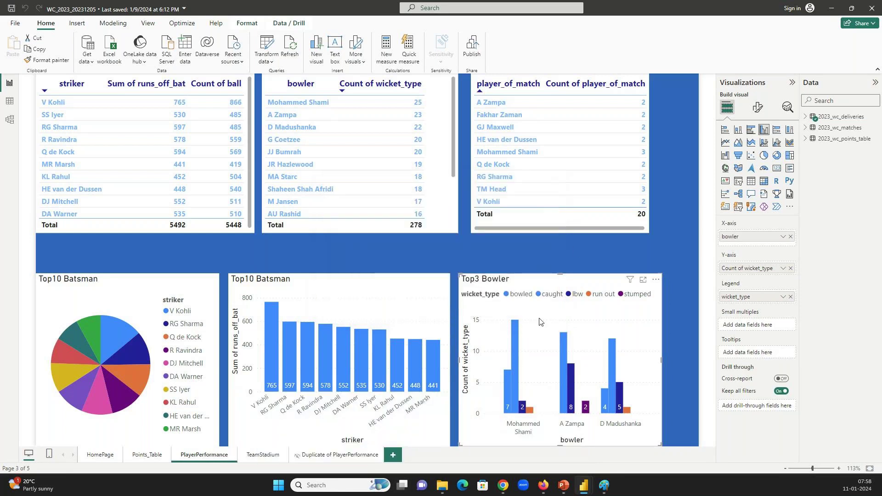
{"action": "mouse_move", "coordinate": [584, 485]}
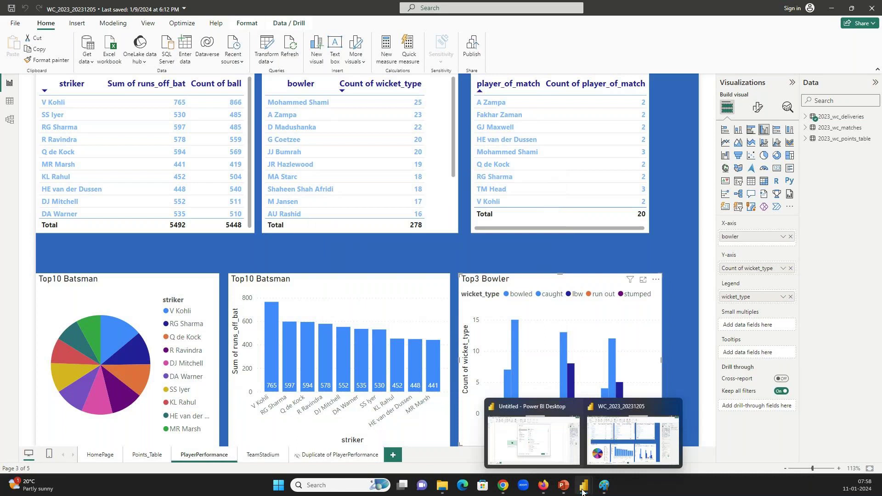
{"action": "left_click", "coordinate": [562, 442]}
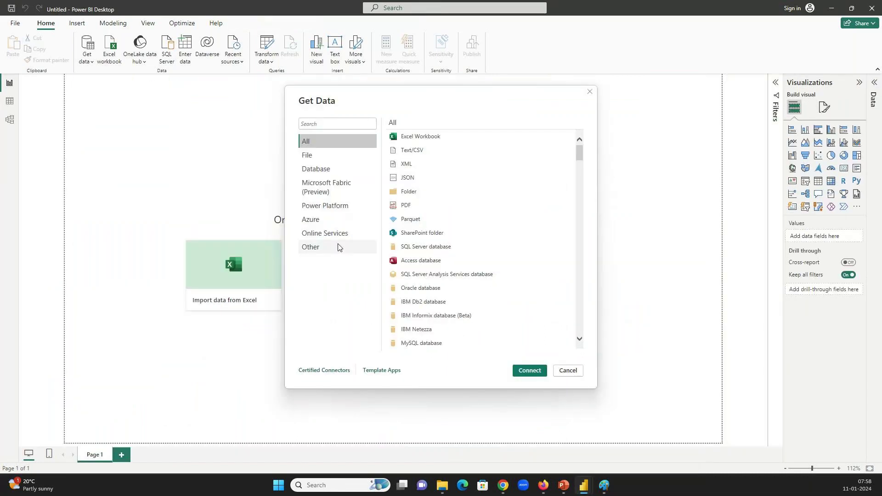
Choose File > Text/CSV and load 2023_wc_deliveries.csv from PBI_Tutorial into the import preview
{"action": "left_click", "coordinate": [318, 160]}
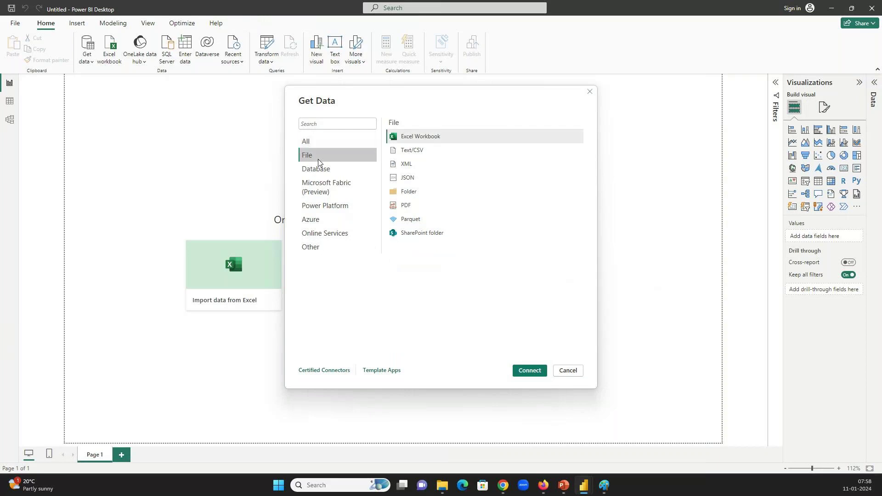
{"action": "left_click", "coordinate": [407, 151]}
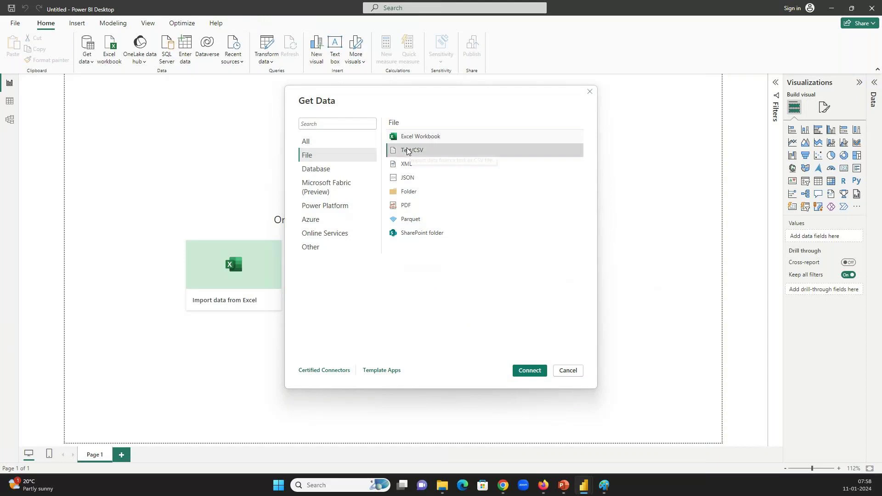
{"action": "left_click", "coordinate": [532, 371]}
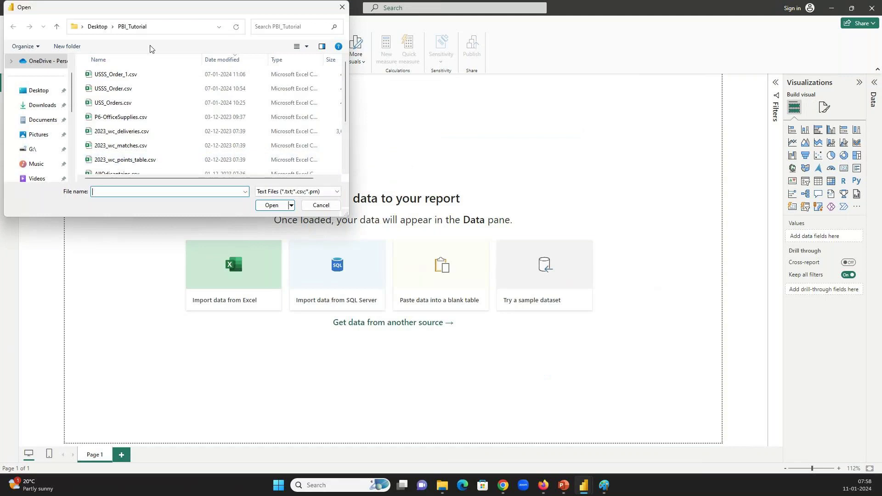
{"action": "left_click", "coordinate": [160, 30]}
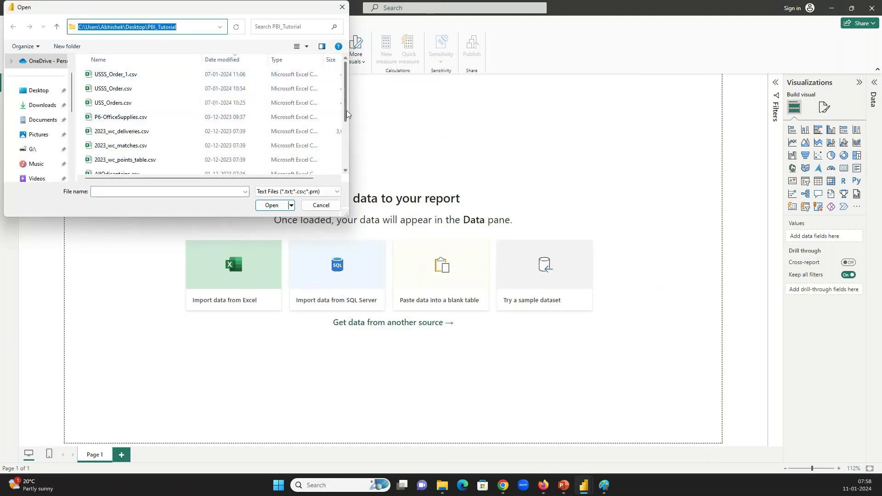
{"action": "left_click", "coordinate": [130, 136]}
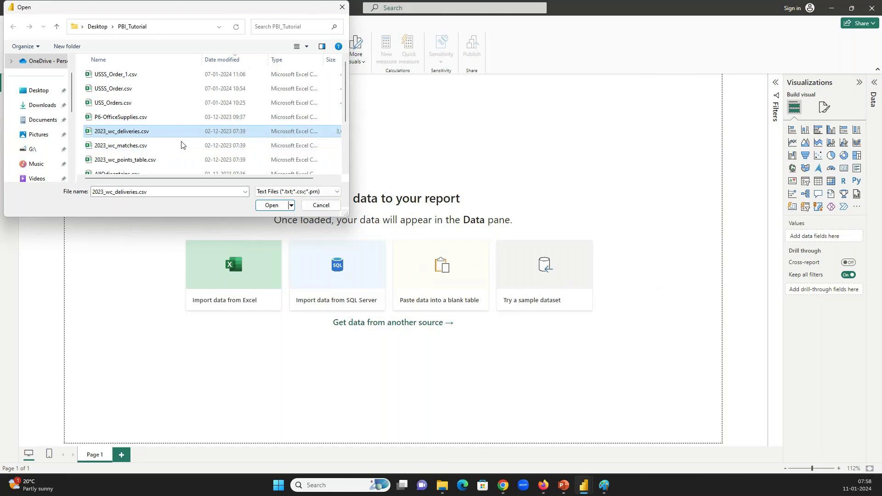
{"action": "left_click", "coordinate": [279, 211]}
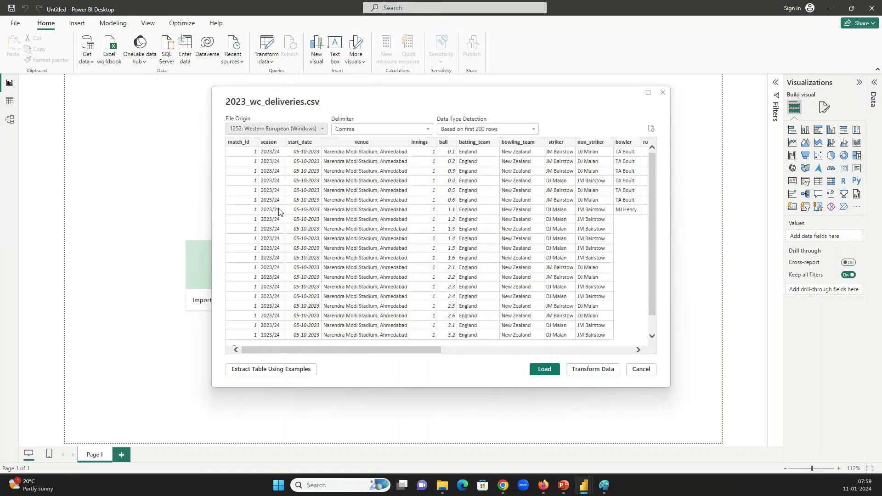
{"action": "left_click_drag", "start_coordinate": [368, 347], "coordinate": [279, 331]}
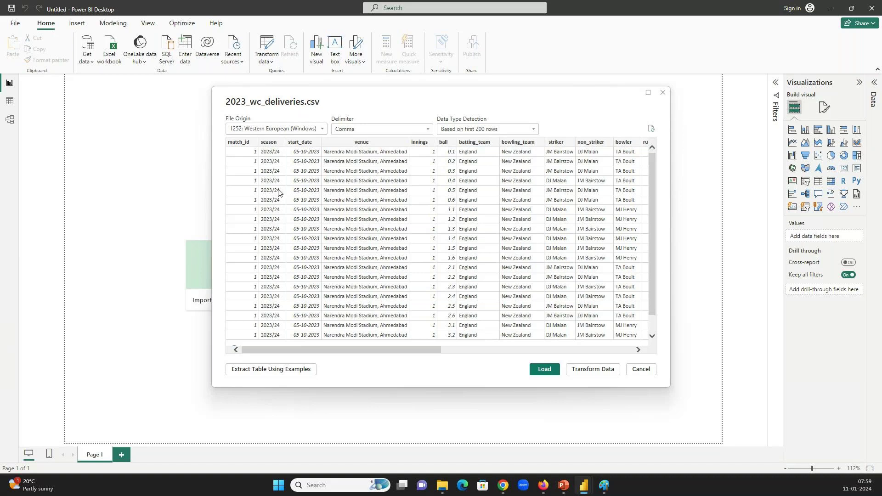
{"action": "left_click_drag", "start_coordinate": [387, 348], "coordinate": [302, 343]}
In the PBI_Tutorial folder, expand the CSV group and right-click 2023_wc_deliveries.csv
{"action": "left_click", "coordinate": [443, 487]}
{"action": "left_click", "coordinate": [444, 495]}
{"action": "left_click", "coordinate": [443, 495]}
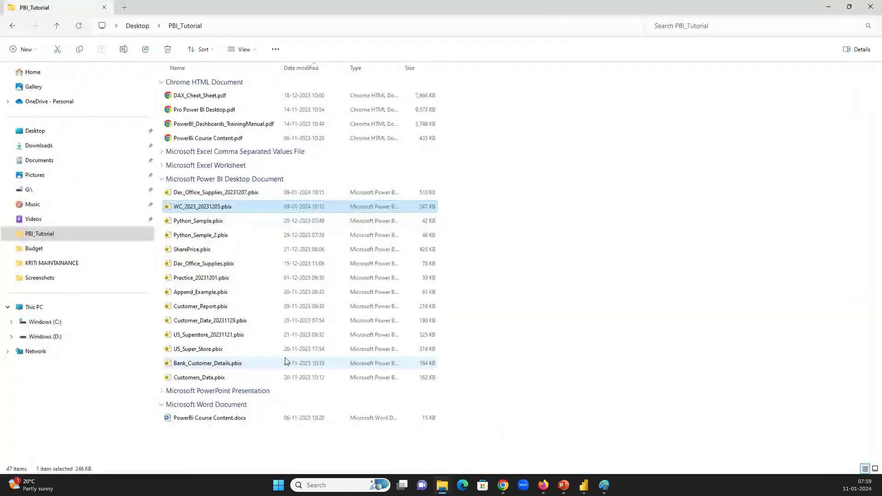
{"action": "left_click", "coordinate": [161, 151]}
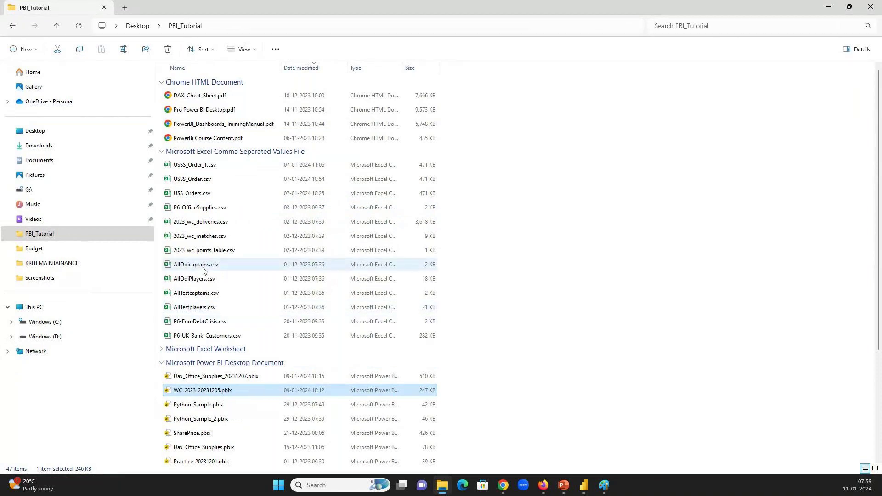
{"action": "left_click", "coordinate": [201, 222]}
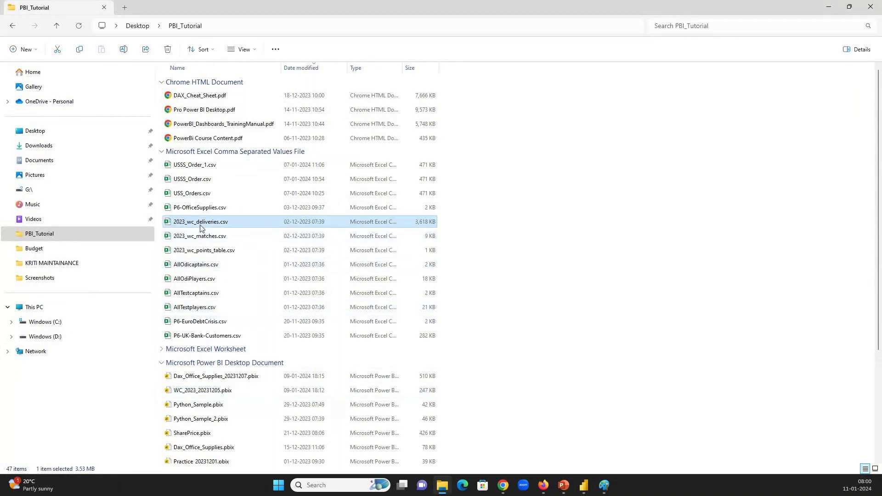
{"action": "right_click", "coordinate": [201, 228]}
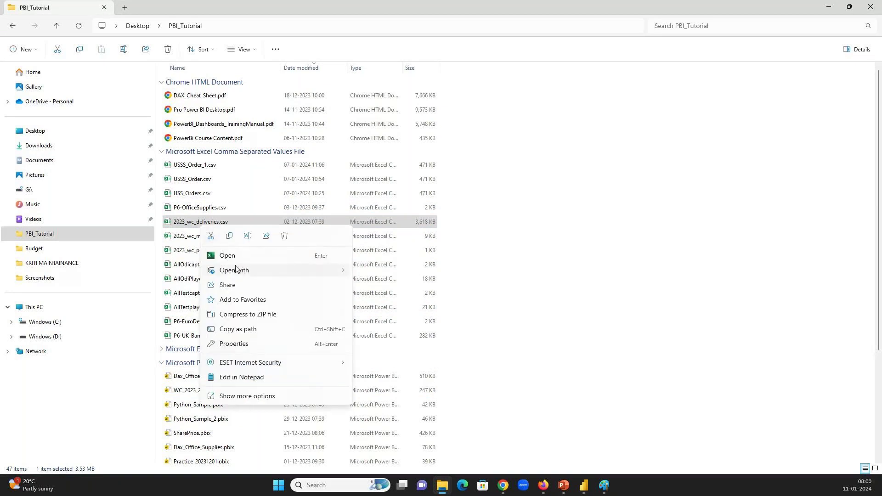
Launch Notepad++ by searching 'not' in Start and move it to the right side
{"action": "left_click", "coordinate": [279, 486]}
{"action": "type", "text": "not"}
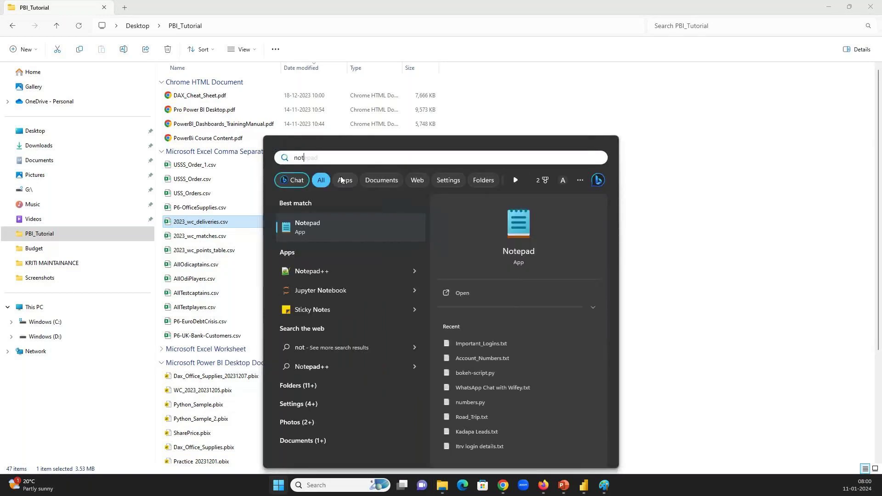
{"action": "left_click", "coordinate": [321, 294]}
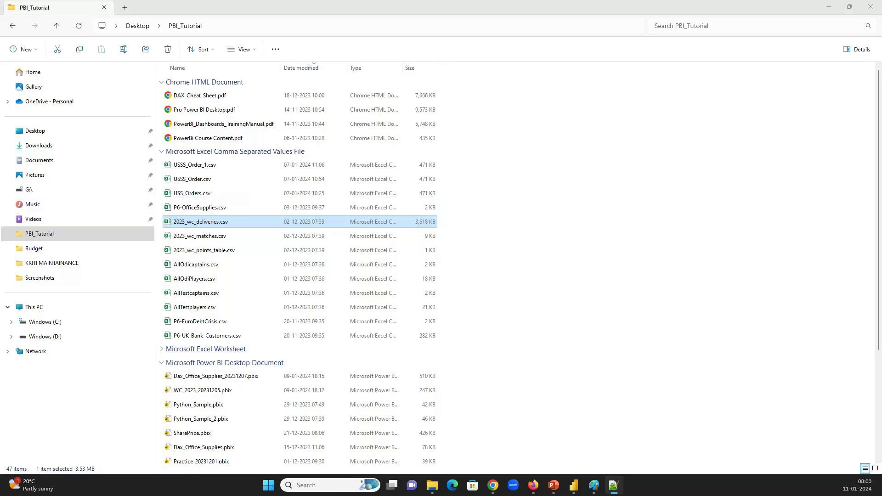
{"action": "left_click_drag", "start_coordinate": [188, 6], "coordinate": [339, 4]}
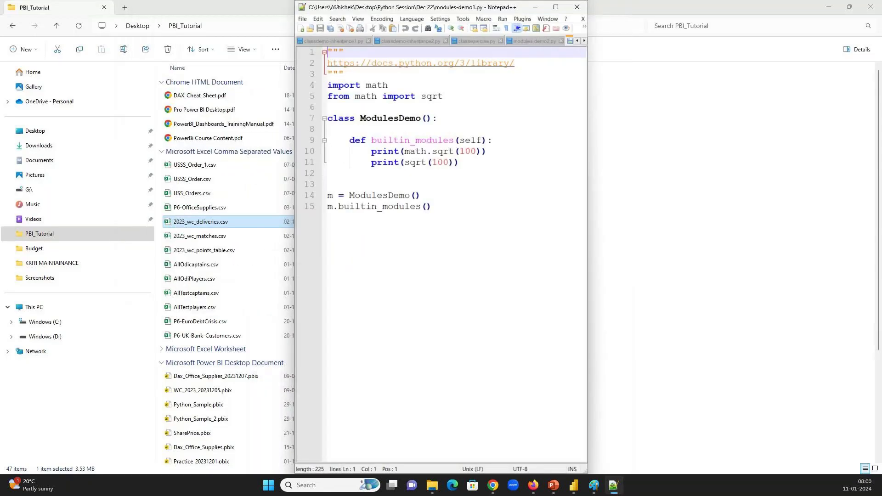
Maximize Notepad++ and choose 2023_wc_deliveries.csv from PBI_Tutorial in the Open dialog
{"action": "double_click", "coordinate": [347, 8]}
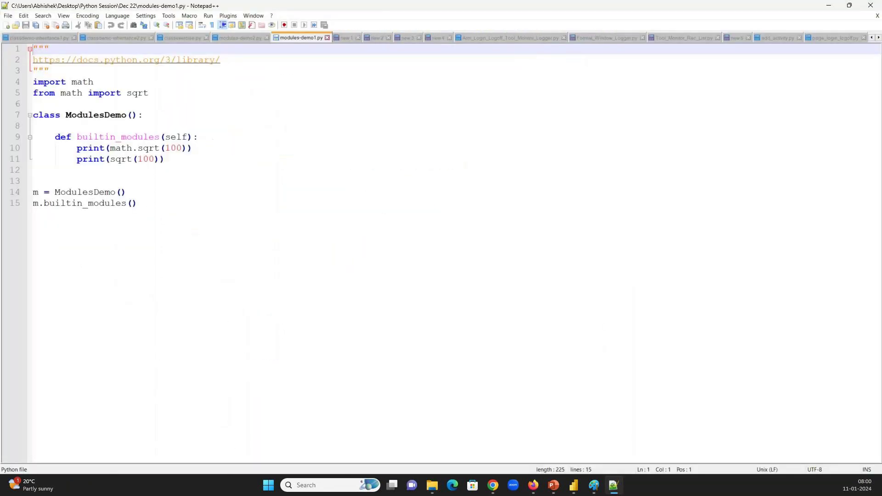
{"action": "left_click", "coordinate": [8, 16]}
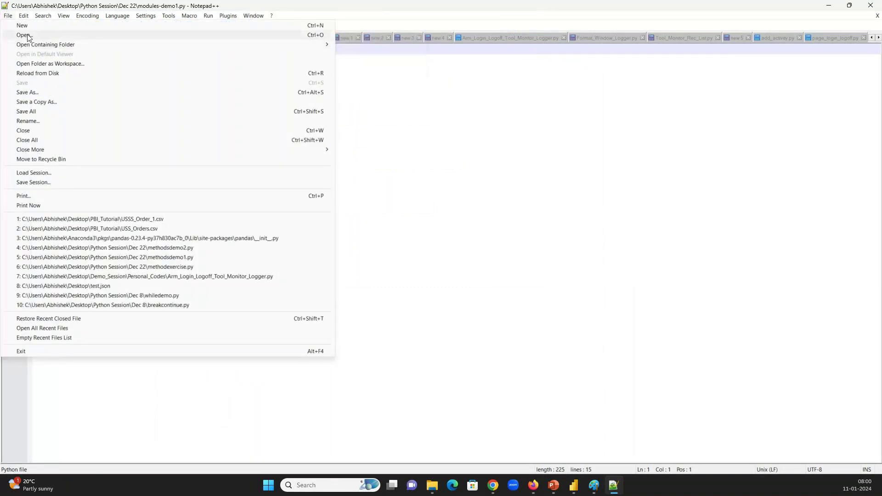
{"action": "left_click", "coordinate": [26, 35]}
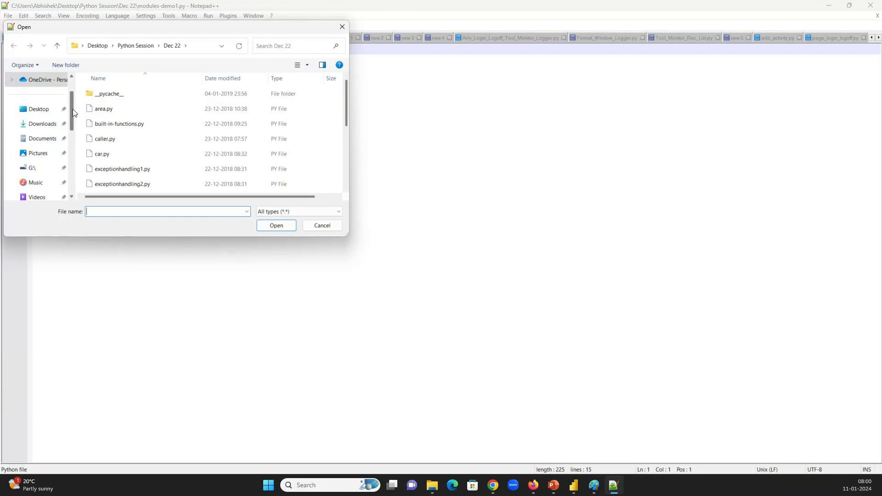
{"action": "mouse_move", "coordinate": [72, 108]}
{"action": "left_mouse_down"}
{"action": "mouse_move", "coordinate": [70, 92]}
{"action": "mouse_move", "coordinate": [70, 121]}
{"action": "left_mouse_up"}
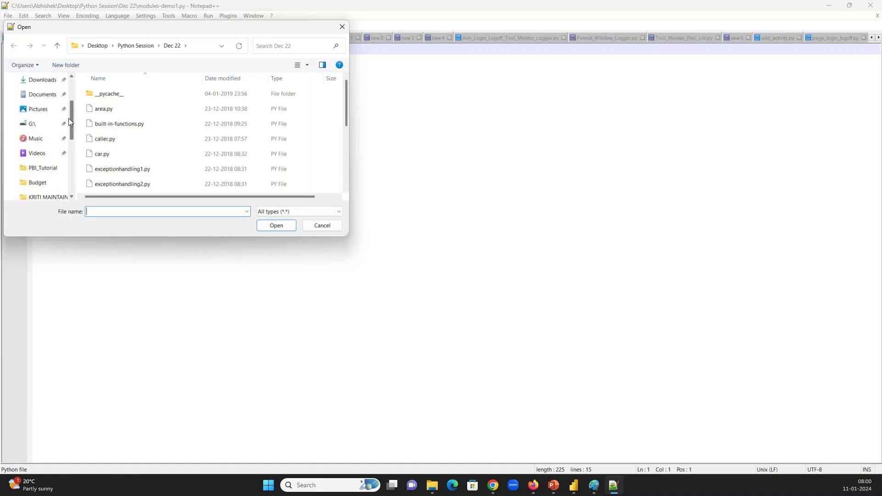
{"action": "left_click", "coordinate": [44, 169]}
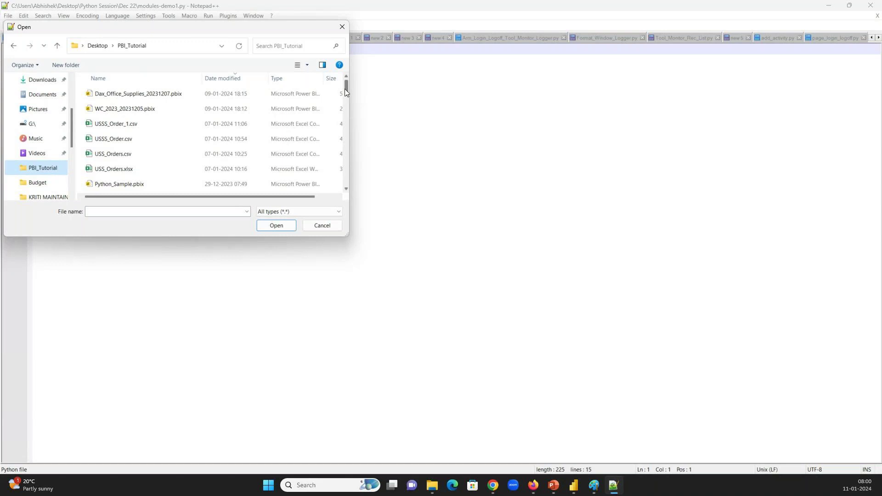
{"action": "left_click_drag", "start_coordinate": [344, 89], "coordinate": [345, 112]}
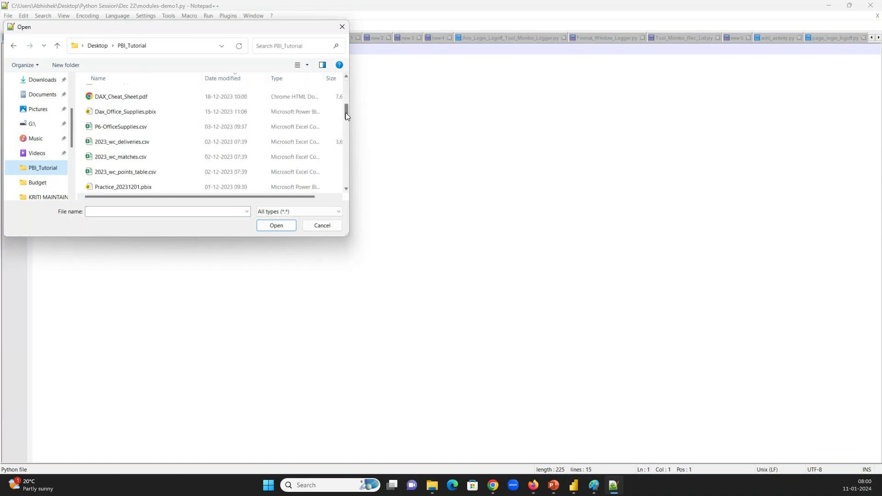
{"action": "left_click", "coordinate": [182, 139]}
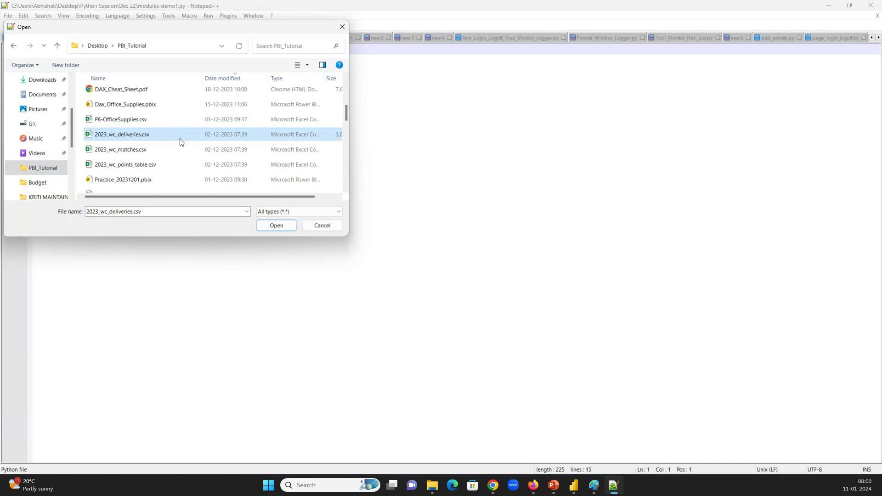
{"action": "left_click", "coordinate": [277, 225]}
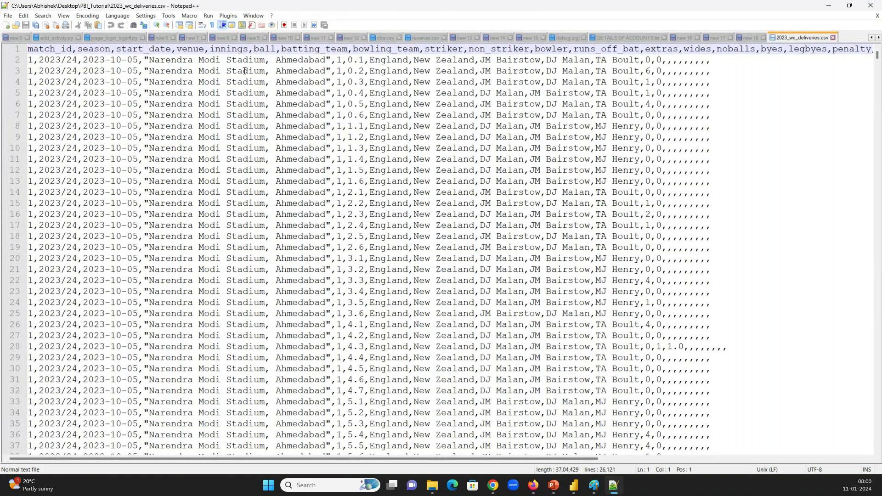
Open 2023_wc_deliveries.csv in Excel from File Explorer to see its columns, then close Excel
{"action": "key", "text": "alt+Tab"}
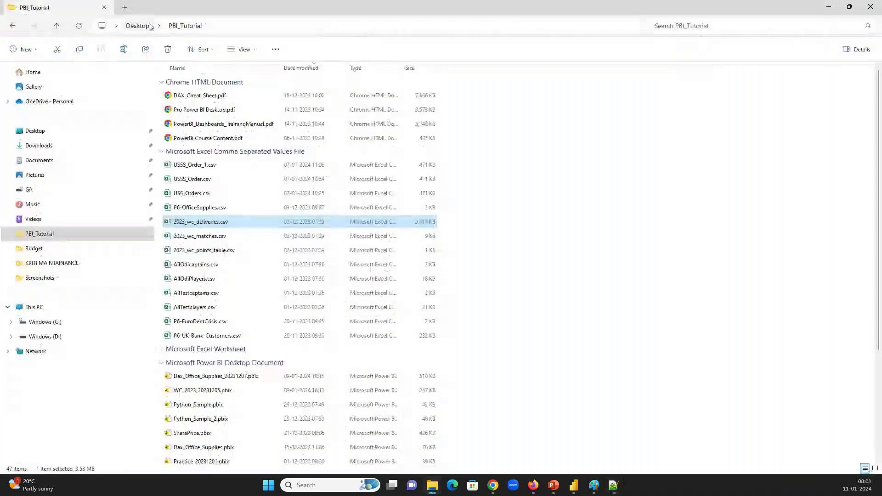
{"action": "double_click", "coordinate": [274, 224]}
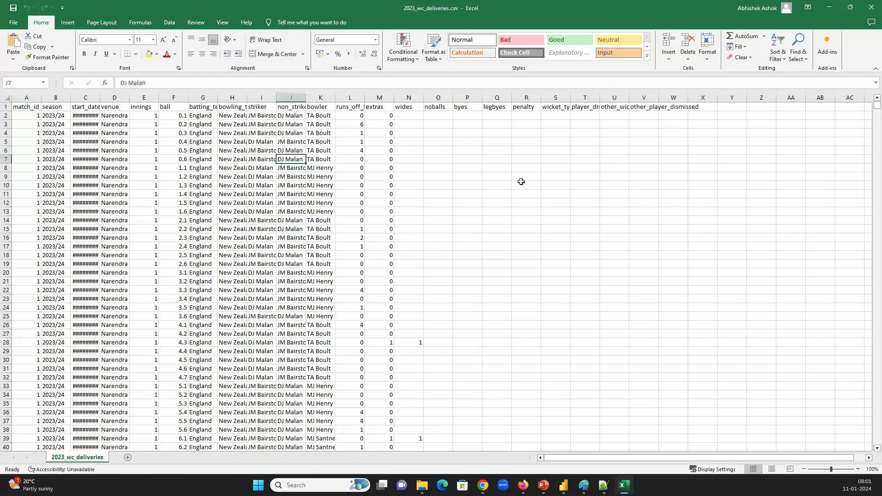
{"action": "key", "text": "alt+F4"}
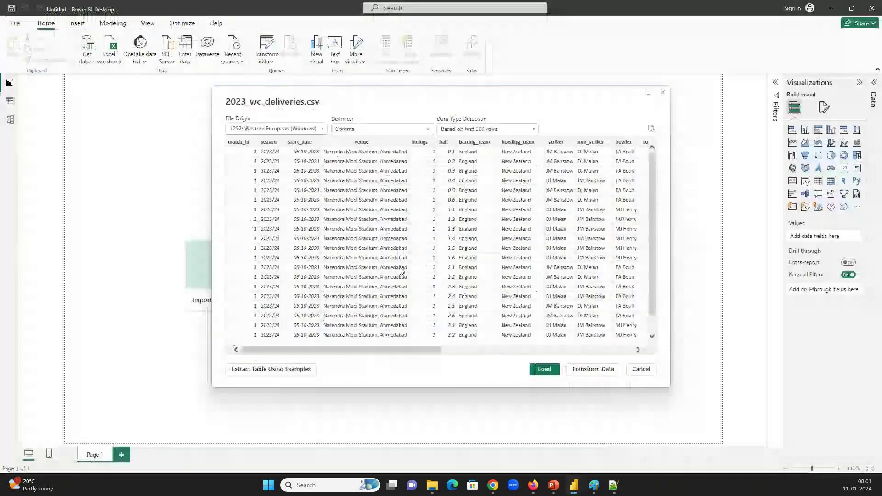
Cancel the 2023_wc_deliveries.csv import preview
{"action": "left_click", "coordinate": [641, 369]}
Open the full Get data catalogue, filter to File sources and choose Text/CSV
{"action": "left_click", "coordinate": [93, 63]}
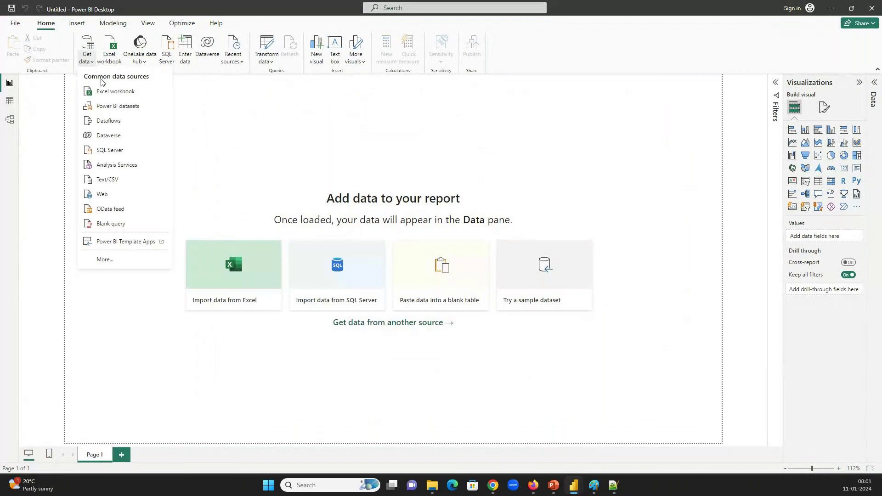
{"action": "left_click", "coordinate": [103, 260]}
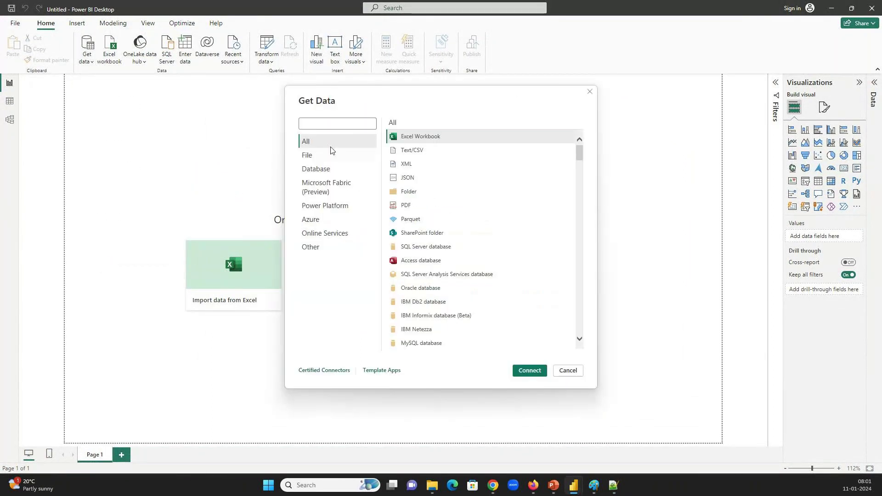
{"action": "left_click", "coordinate": [327, 156]}
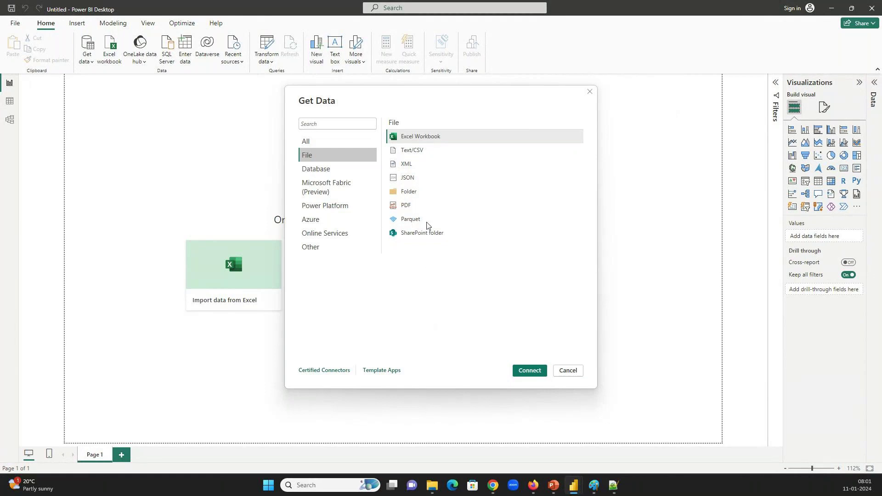
{"action": "left_click", "coordinate": [417, 152]}
Preview 2023_wc_deliveries.csv as a comma-delimited Text/CSV source and scroll through its columns
{"action": "double_click", "coordinate": [417, 152]}
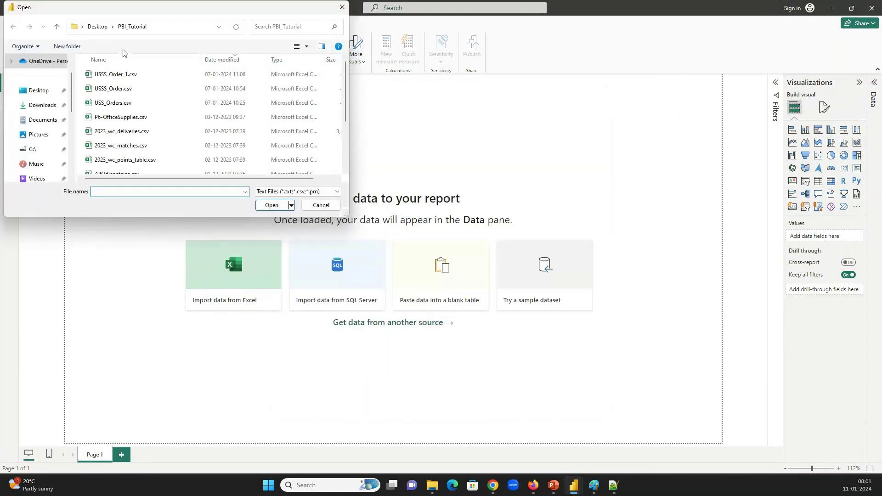
{"action": "double_click", "coordinate": [128, 131]}
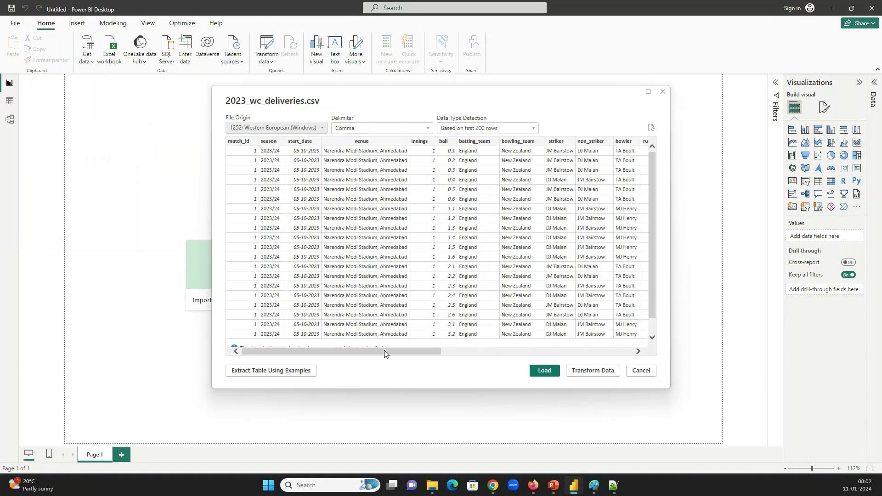
{"action": "left_click_drag", "start_coordinate": [384, 353], "coordinate": [340, 349]}
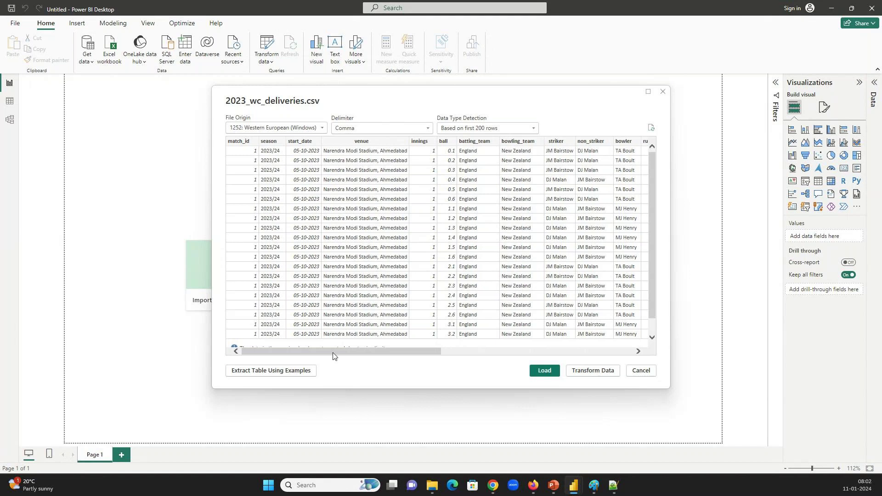
{"action": "mouse_move", "coordinate": [333, 355]}
{"action": "left_mouse_down"}
{"action": "mouse_move", "coordinate": [358, 354]}
{"action": "mouse_move", "coordinate": [338, 354]}
{"action": "left_mouse_up"}
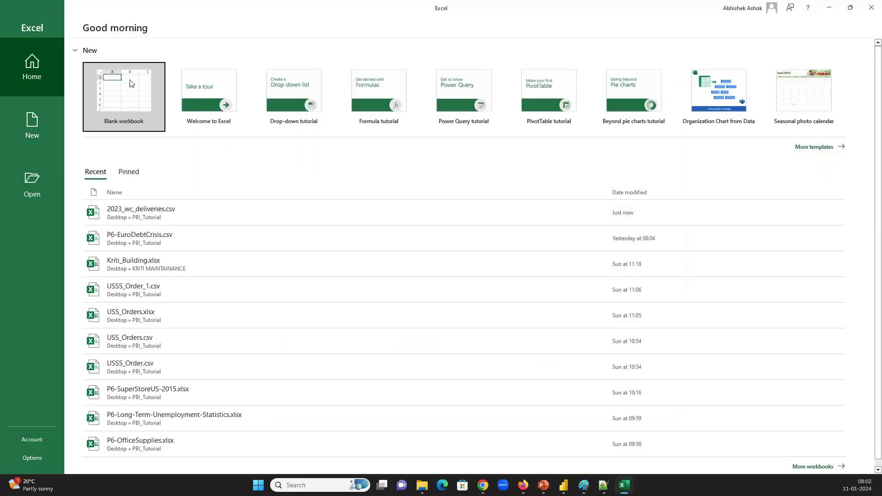
In a new blank workbook, enter headers Test Case No, Test Condition and Test Pass/Fail, fitting each column
{"action": "left_click", "coordinate": [129, 79]}
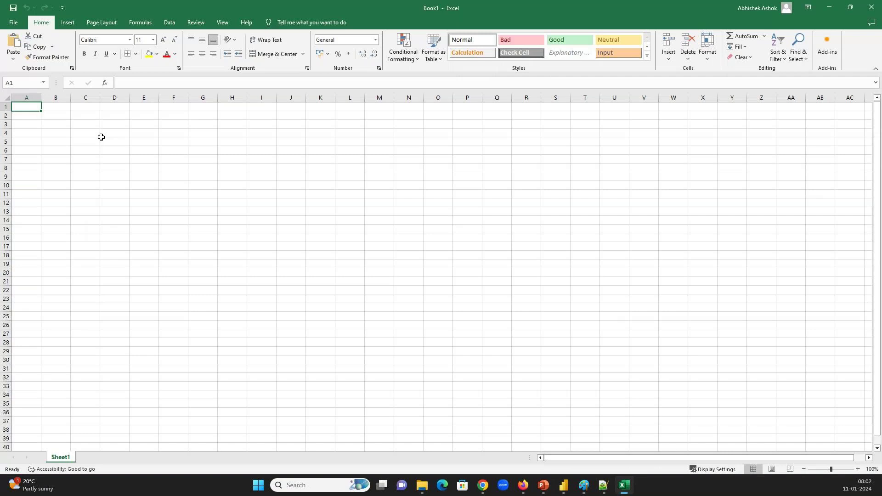
{"action": "type", "text": "Tes"}
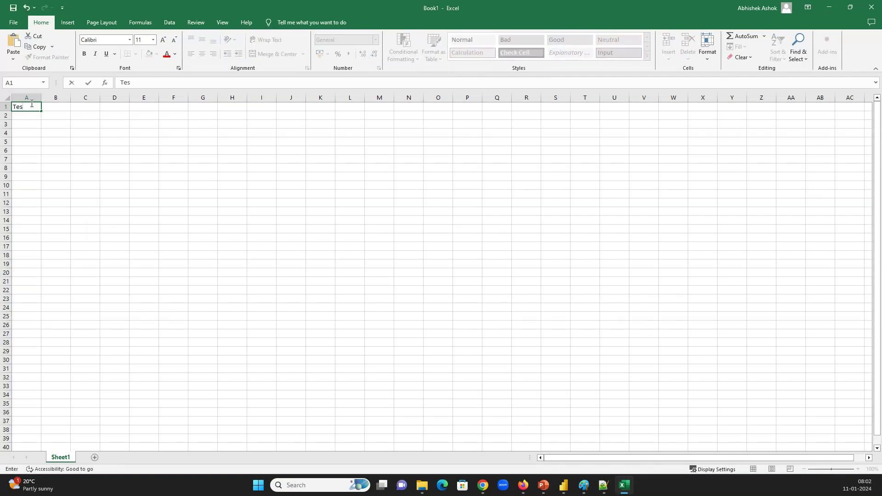
{"action": "type", "text": "t Case No"}
{"action": "key", "text": "Tab"}
{"action": "left_click_drag", "start_coordinate": [41, 102], "coordinate": [50, 102]}
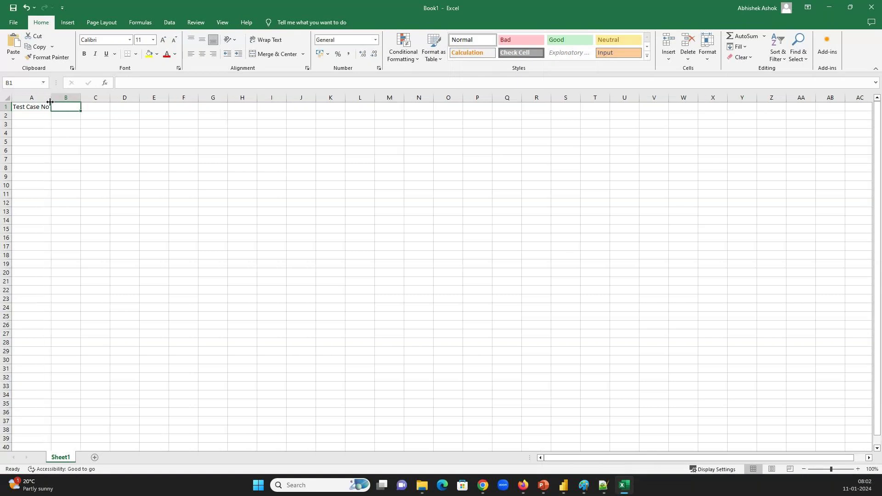
{"action": "type", "text": "Test Condition"}
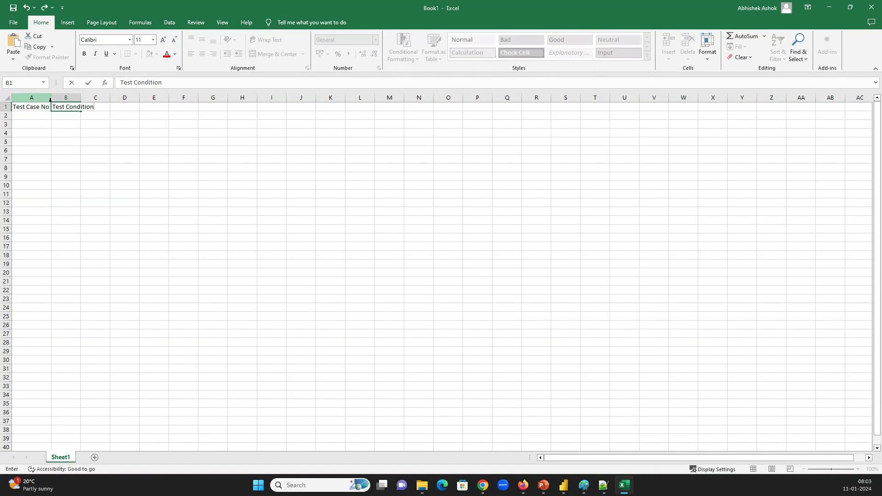
{"action": "key", "text": "Tab"}
{"action": "double_click", "coordinate": [81, 102]}
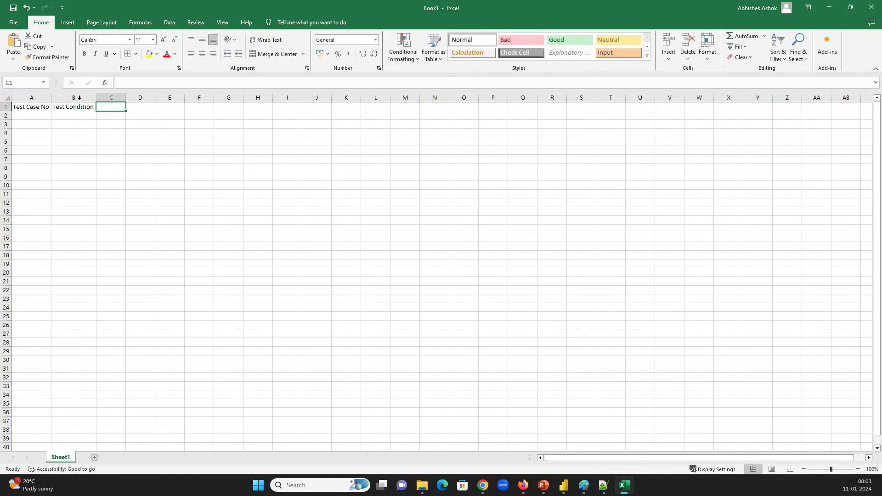
{"action": "type", "text": "Test Pass/Fail"}
{"action": "key", "text": "Tab"}
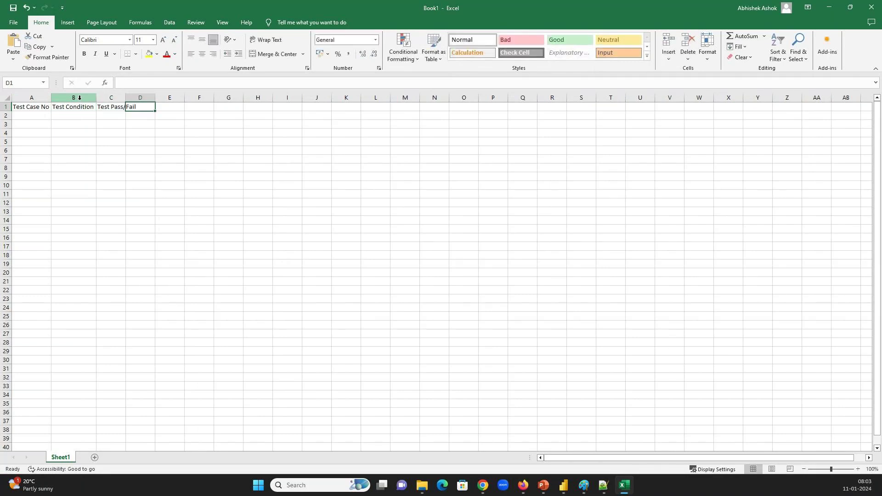
{"action": "double_click", "coordinate": [128, 101]}
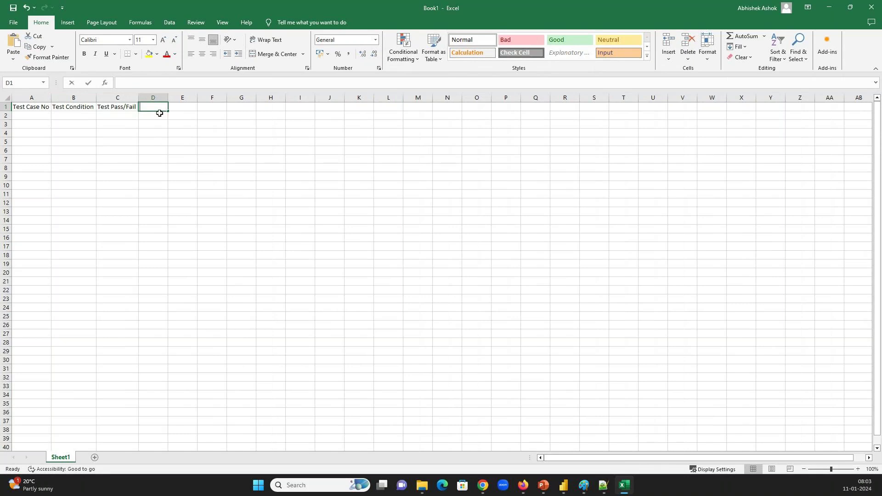
Add the Test Comment and Tested BY headers and autofit all columns to their headers
{"action": "type", "text": "Tes"}
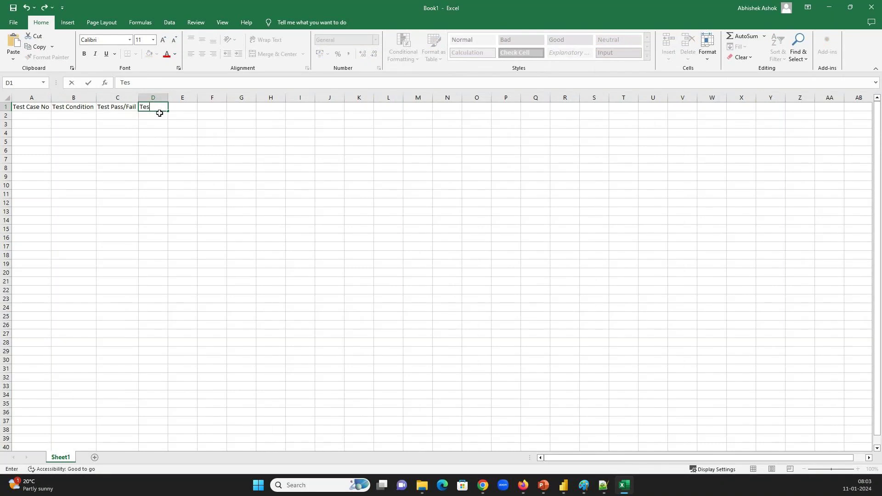
{"action": "type", "text": "t Comment"}
{"action": "key", "text": "Tab"}
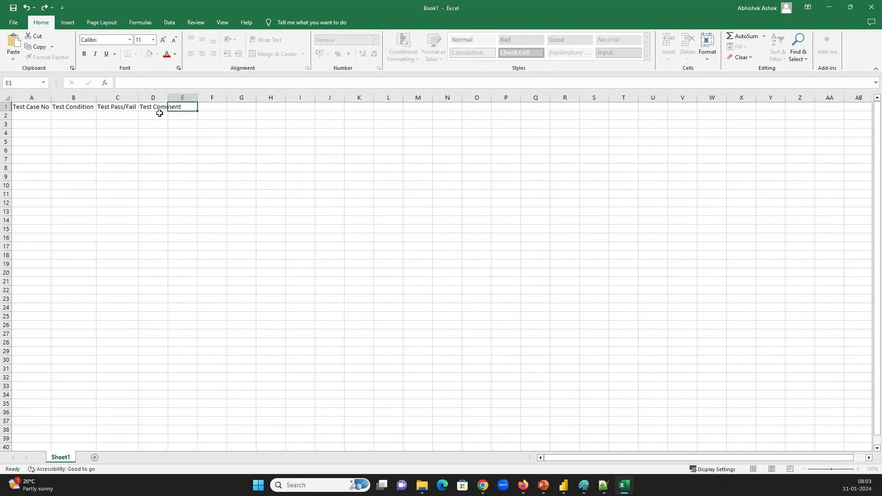
{"action": "type", "text": "Tested BY"}
{"action": "key", "text": "Return"}
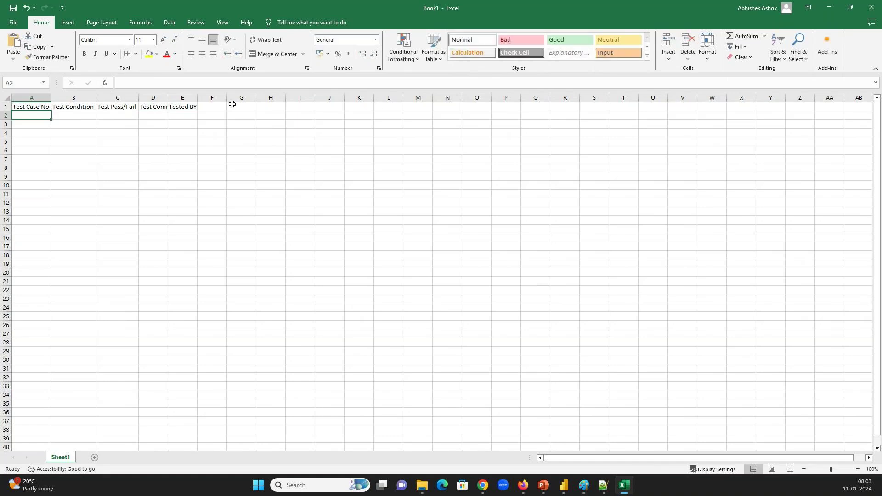
{"action": "key", "text": "ctrl+a"}
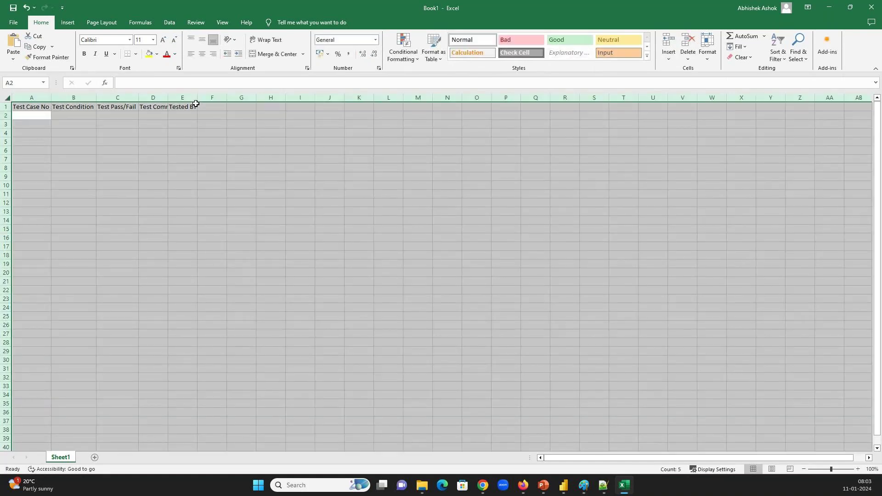
{"action": "double_click", "coordinate": [197, 98]}
{"action": "left_click", "coordinate": [22, 114]}
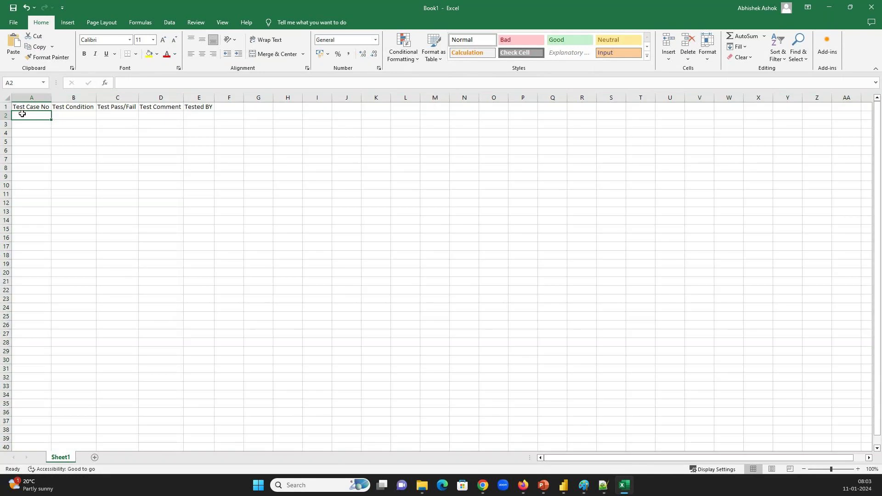
Number the test cases 1 to 5 down A2:A6
{"action": "type", "text": "1"}
{"action": "key", "text": "Return"}
{"action": "type", "text": "2"}
{"action": "key", "text": "Return"}
{"action": "type", "text": "3"}
{"action": "key", "text": "ctrl+Return"}
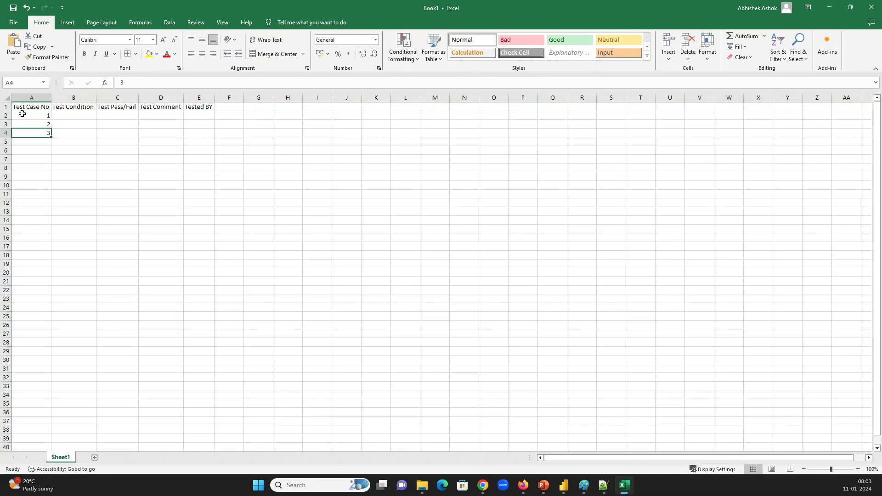
{"action": "key", "text": "Return"}
{"action": "type", "text": "4"}
{"action": "key", "text": "Return"}
{"action": "type", "text": "5"}
{"action": "key", "text": "Up"}
{"action": "key", "text": "Up"}
{"action": "key", "text": "Up"}
{"action": "key", "text": "Up"}
{"action": "key", "text": "Right"}
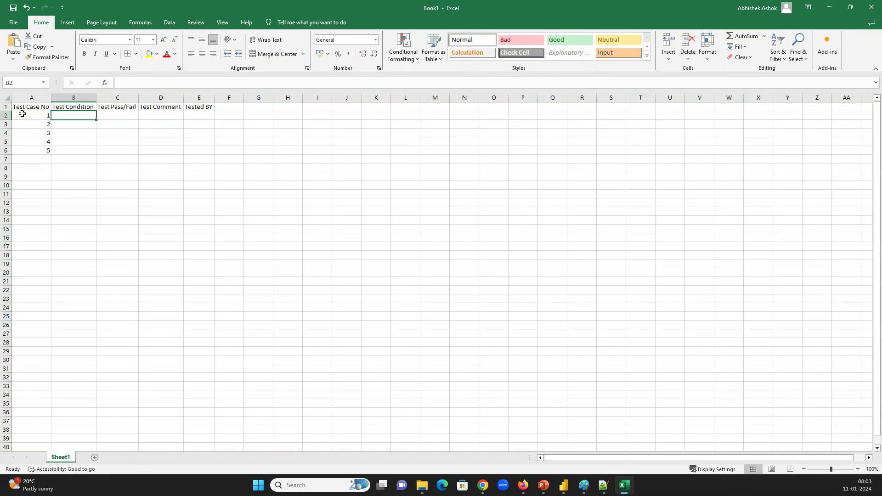
Enter the test conditions Xyz, Abc, BCD, EFG and ikg down B2:B6
{"action": "type", "text": "Xyz"}
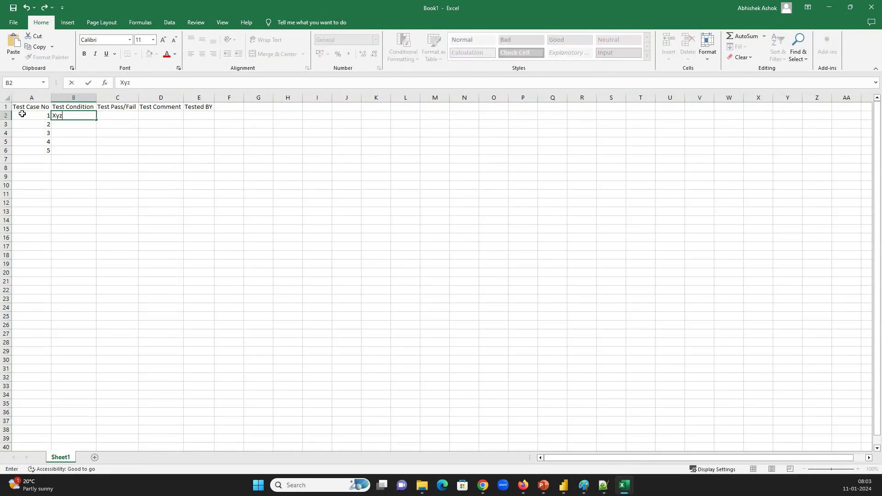
{"action": "key", "text": "Return"}
{"action": "type", "text": "zb"}
{"action": "key", "text": "BackSpace"}
{"action": "key", "text": "BackSpace"}
{"action": "type", "text": "Ab"}
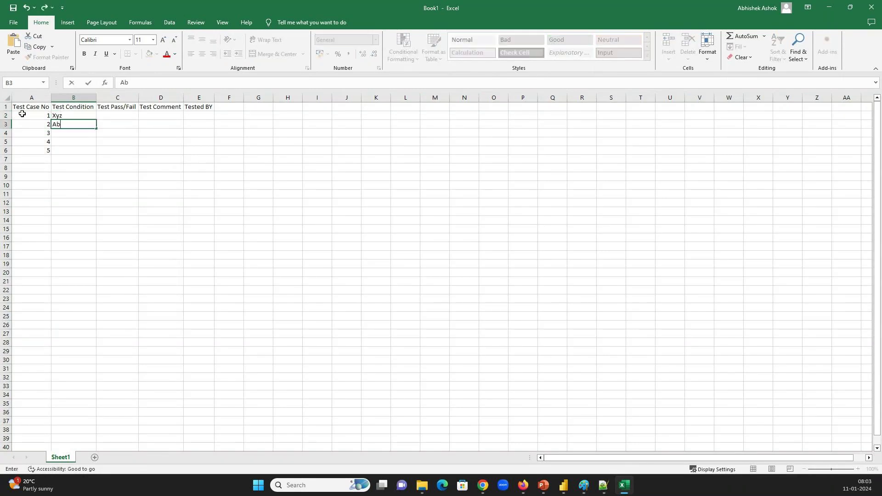
{"action": "type", "text": "c"}
{"action": "key", "text": "Return"}
{"action": "type", "text": "BCD"}
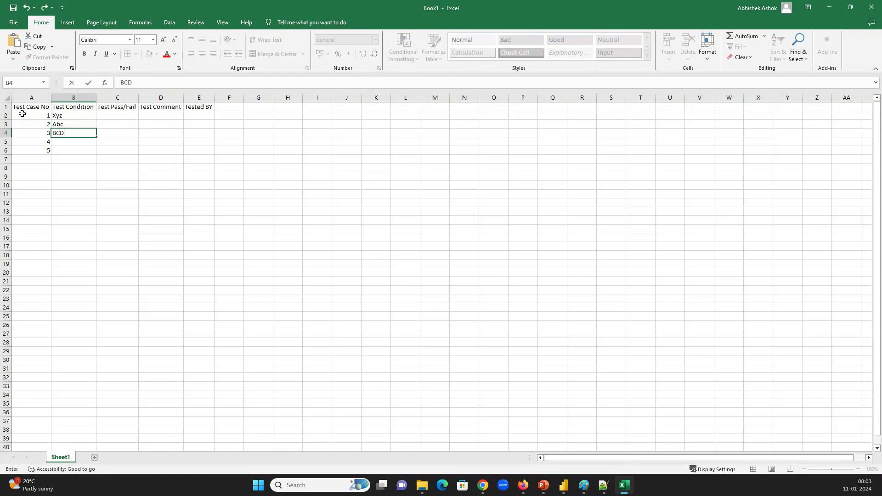
{"action": "key", "text": "Return"}
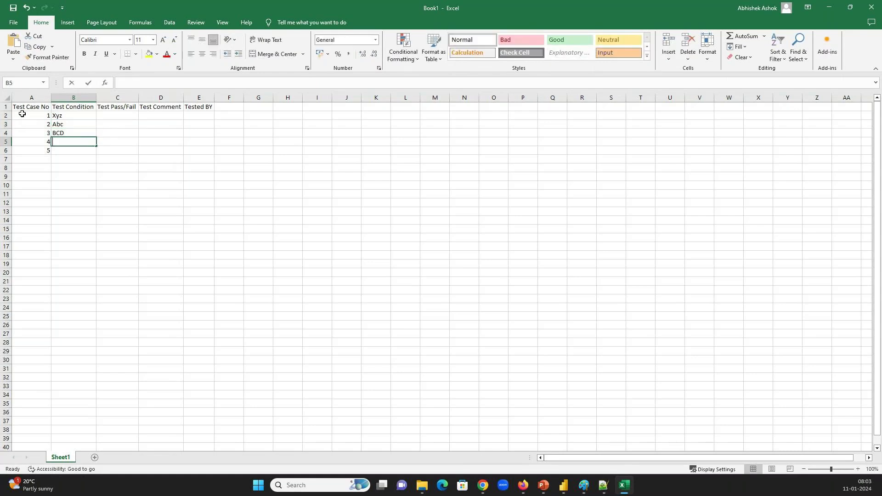
{"action": "type", "text": "EFG"}
{"action": "key", "text": "Return"}
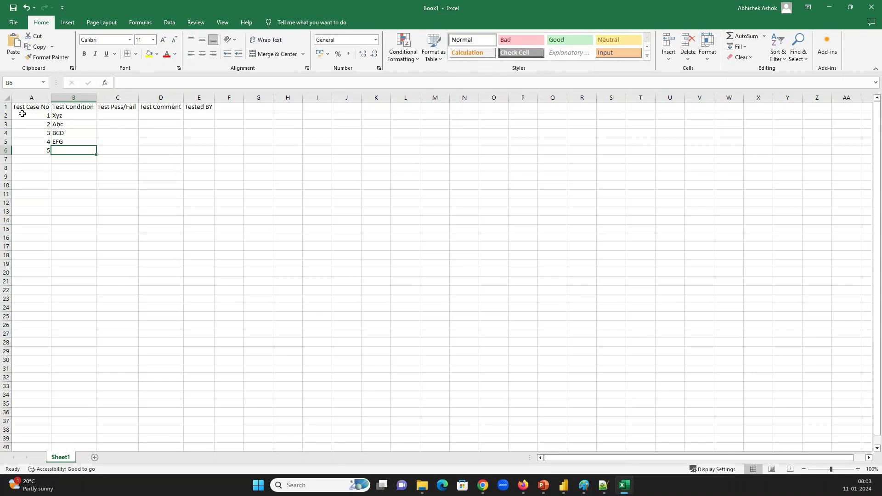
{"action": "type", "text": "ik"}
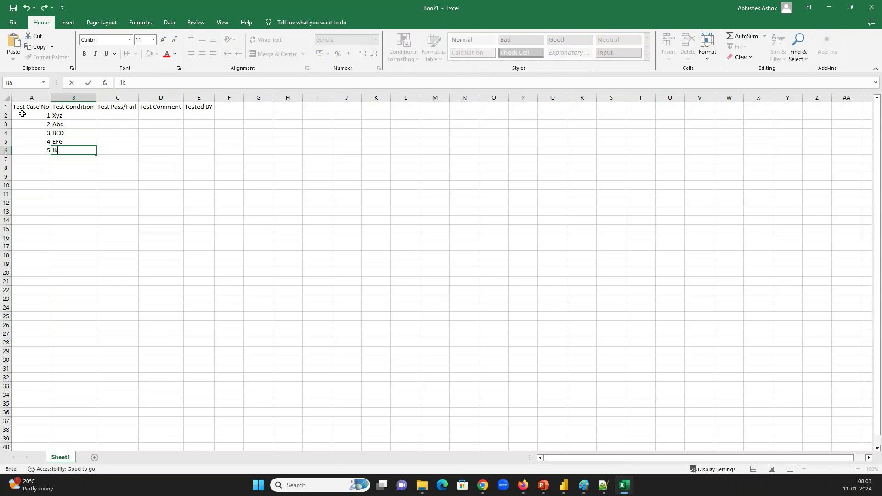
{"action": "type", "text": "g"}
{"action": "key", "text": "Return"}
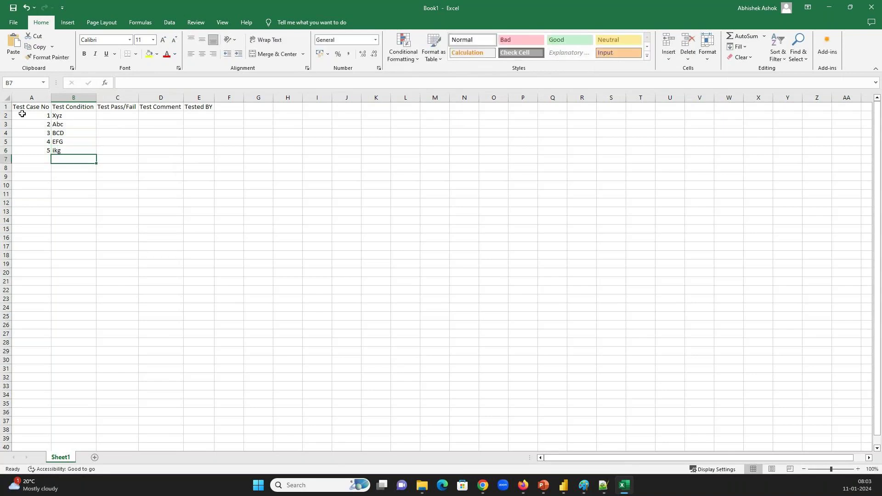
{"action": "key", "text": "Up"}
{"action": "key", "text": "Up"}
{"action": "key", "text": "Up"}
{"action": "key", "text": "Up"}
{"action": "key", "text": "Up"}
{"action": "key", "text": "Right"}
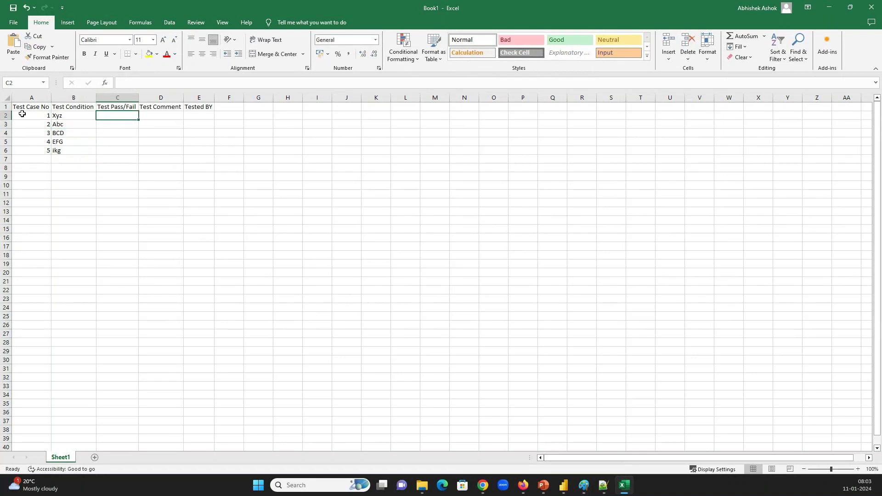
Record the results Pass, Fail, Pass, Pass, Fail in the Test Pass/Fail column
{"action": "type", "text": "Pass"}
{"action": "key", "text": "Return"}
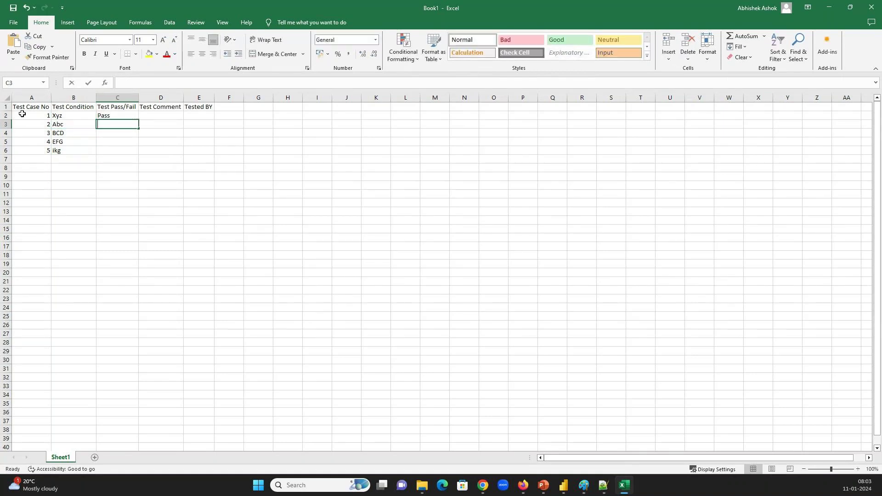
{"action": "type", "text": "Fail"}
{"action": "key", "text": "Return"}
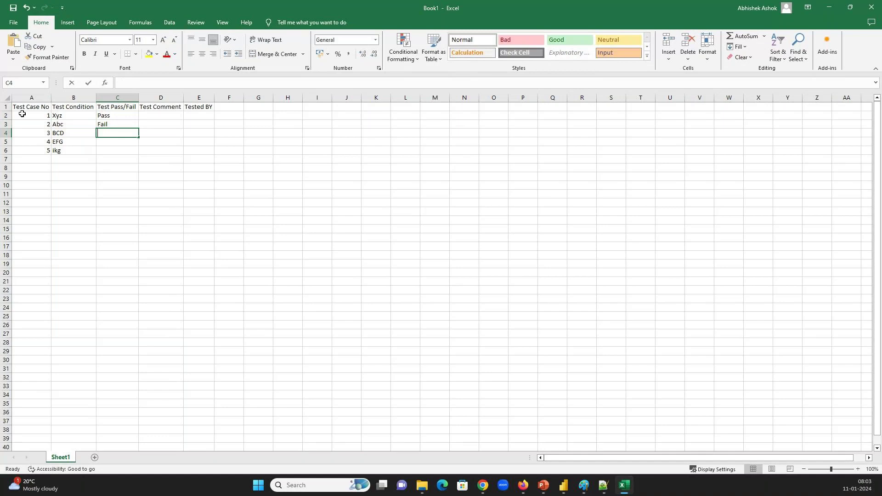
{"action": "type", "text": "Pass"}
{"action": "key", "text": "Return"}
{"action": "type", "text": "pass"}
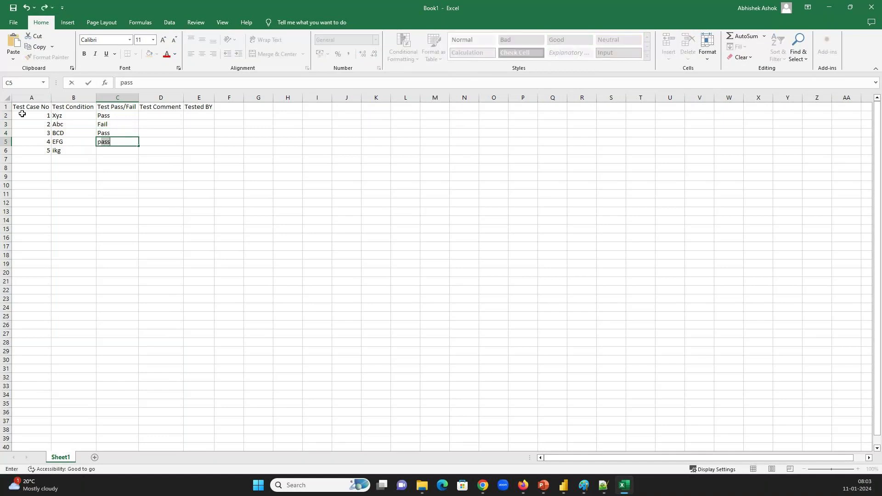
{"action": "key", "text": "Return"}
{"action": "type", "text": "f"}
{"action": "key", "text": "Tab"}
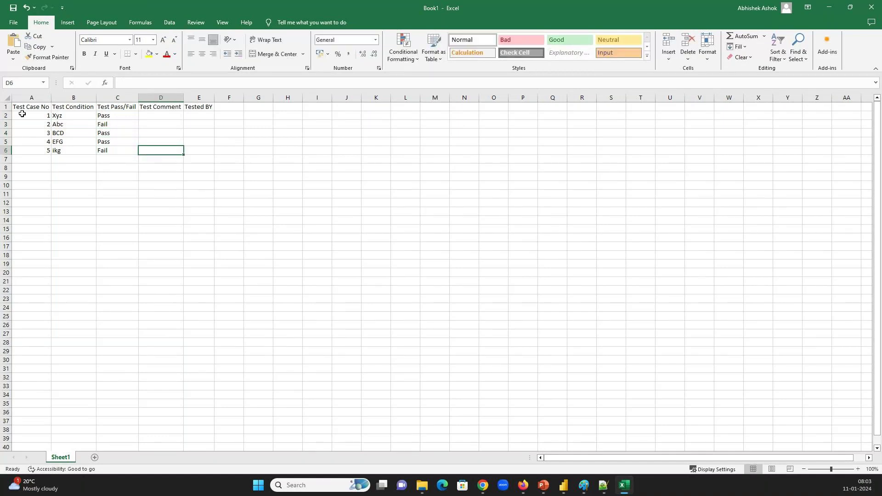
{"action": "key", "text": "Up"}
{"action": "key", "text": "Up"}
{"action": "key", "text": "Up"}
{"action": "key", "text": "Up"}
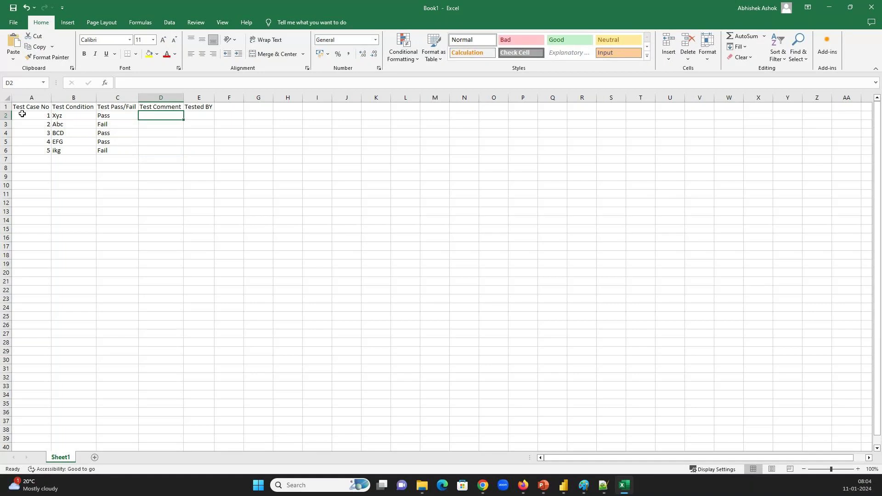
Write comments 'this worked with issues, with in a particular time' in D2 and the hang comment in D3
{"action": "type", "text": "this"}
{"action": "type", "text": " worked wi"}
{"action": "type", "text": "th issues"}
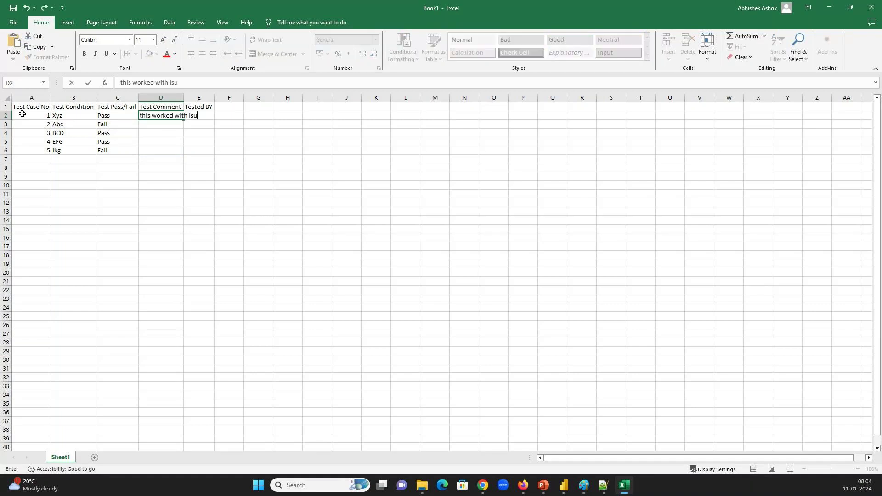
{"action": "type", "text": ", with in a particular time"}
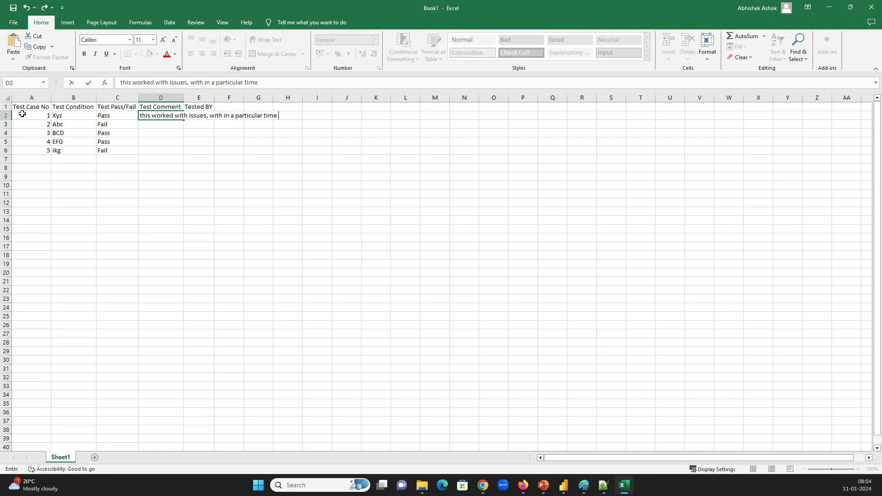
{"action": "key", "text": "Return"}
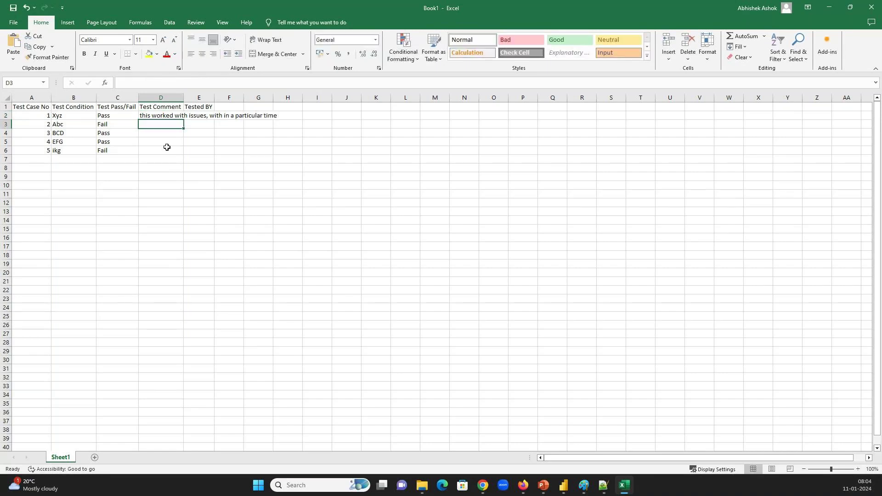
{"action": "type", "text": "this"}
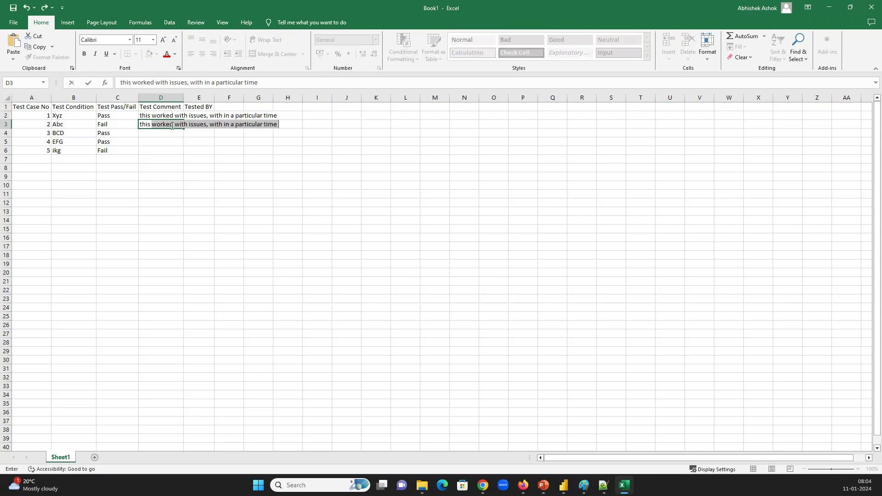
{"action": "key", "text": "BackSpace"}
{"action": "key", "text": "BackSpace"}
{"action": "key", "text": "BackSpace"}
{"action": "key", "text": "BackSpace"}
{"action": "key", "text": "BackSpace"}
{"action": "key", "text": "BackSpace"}
{"action": "type", "text": "it took ve"}
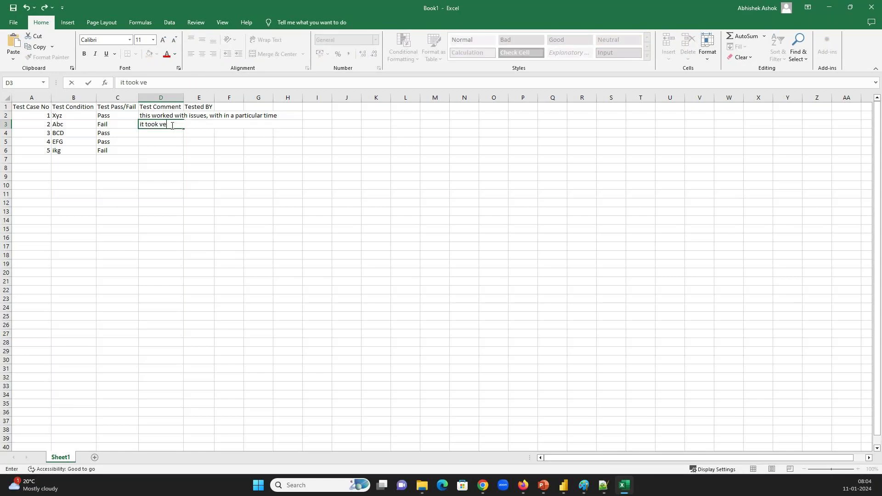
{"action": "type", "text": "ry long to perform the operat"}
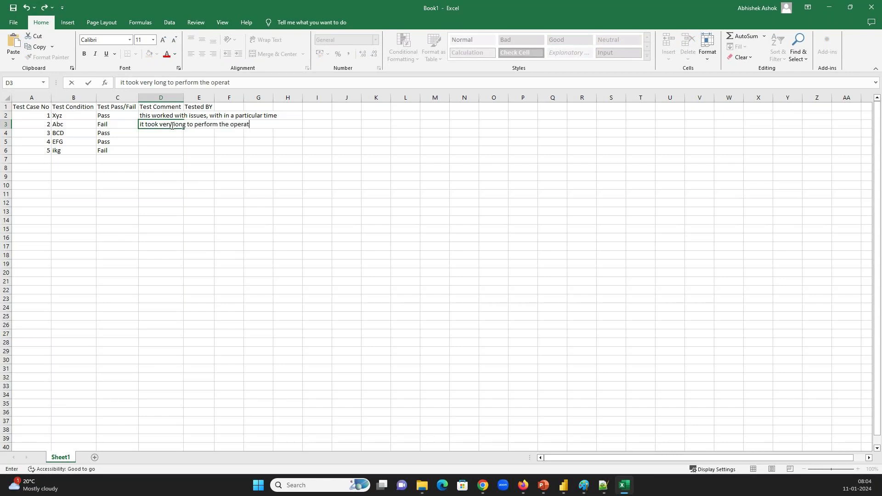
{"action": "type", "text": "ion and it hung, whil"}
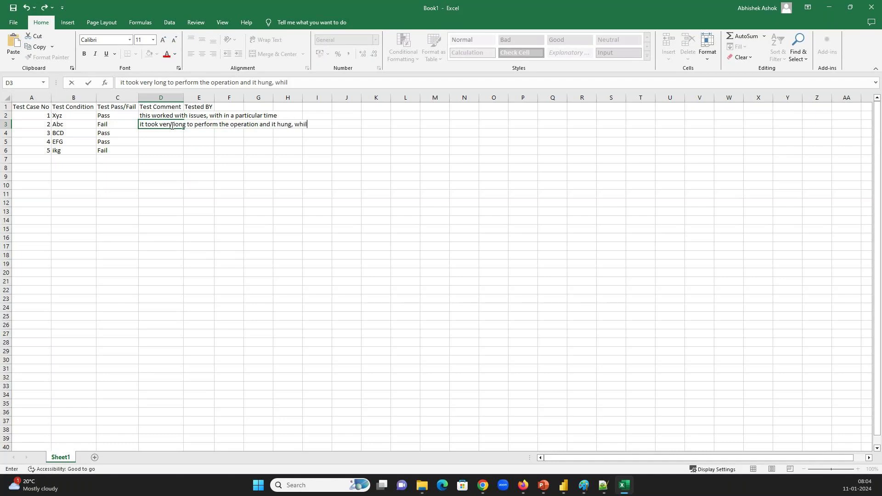
{"action": "type", "text": "e finishing the task"}
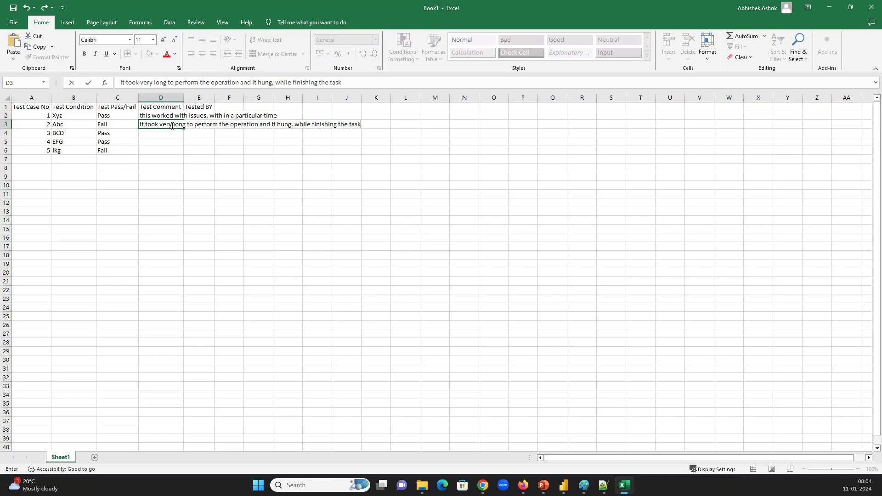
{"action": "key", "text": "Return"}
Copy the D2 comment into D4 and D5
{"action": "left_click", "coordinate": [172, 125]}
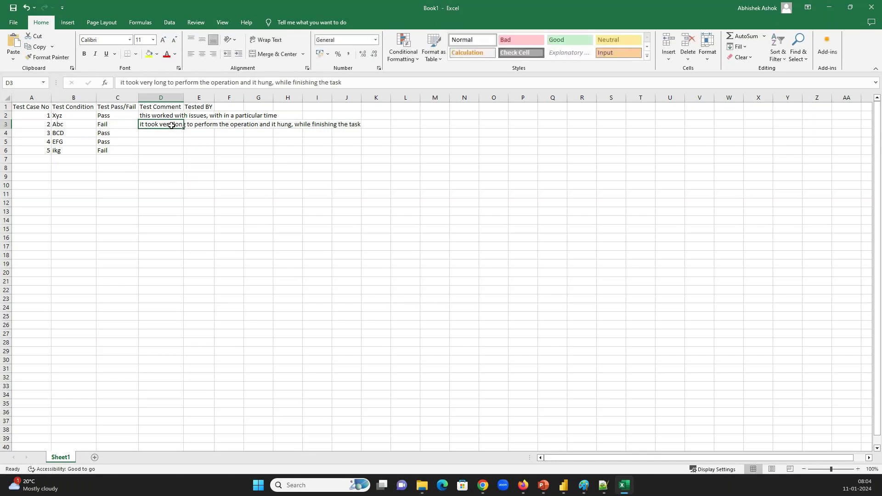
{"action": "key", "text": "Up"}
{"action": "key", "text": "ctrl+c"}
{"action": "key", "text": "Down"}
{"action": "key", "text": "Down"}
{"action": "key", "text": "ctrl+v"}
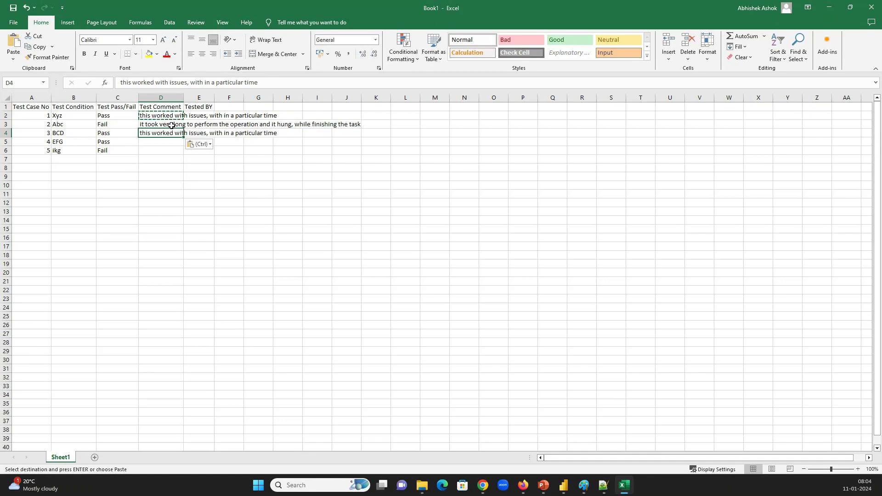
{"action": "key", "text": "Down"}
{"action": "key", "text": "ctrl+v"}
{"action": "key", "text": "Return"}
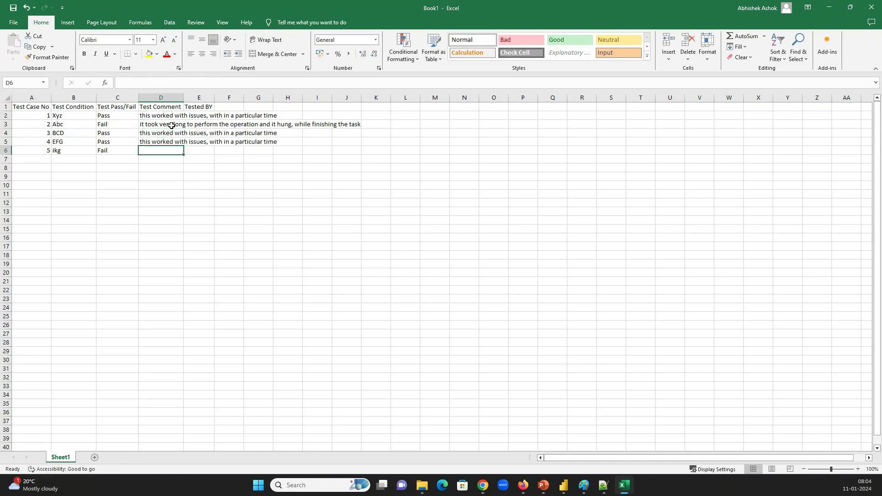
Enter 'It did not perform the expected task' as the comment in D6
{"action": "type", "text": "I"}
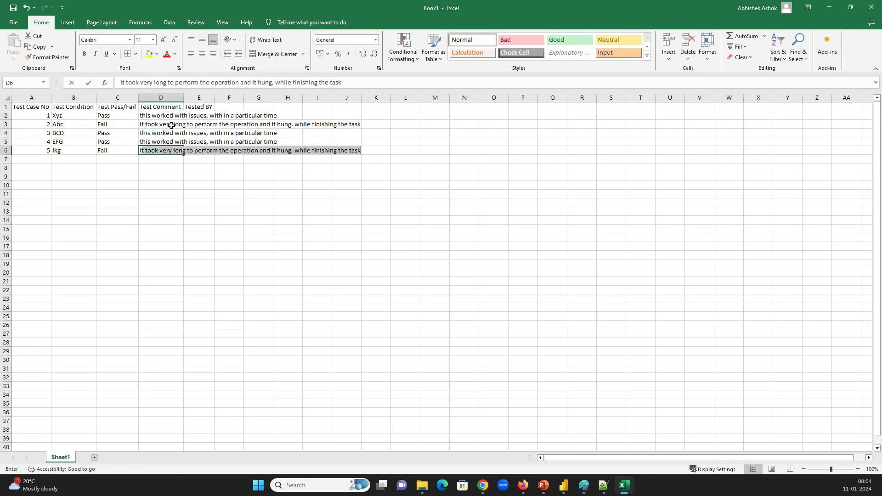
{"action": "type", "text": "t did not perform "}
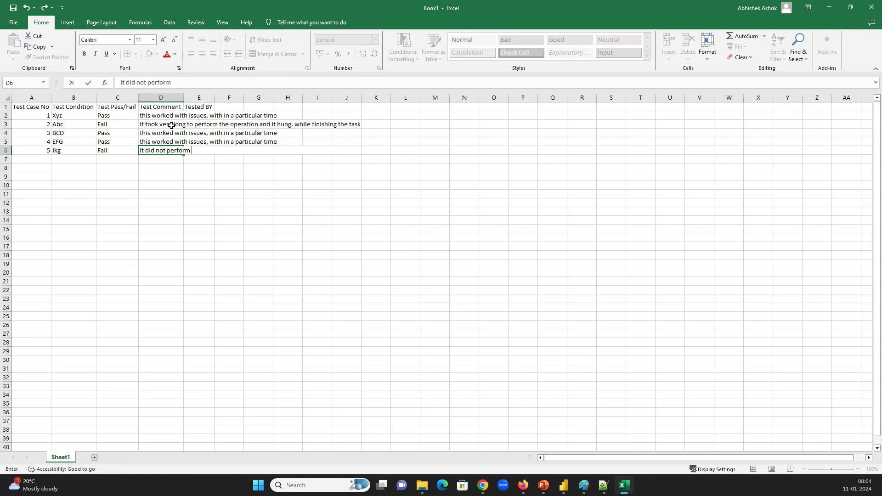
{"action": "type", "text": "the expc"}
{"action": "key", "text": "BackSpace"}
{"action": "type", "text": "ected taks"}
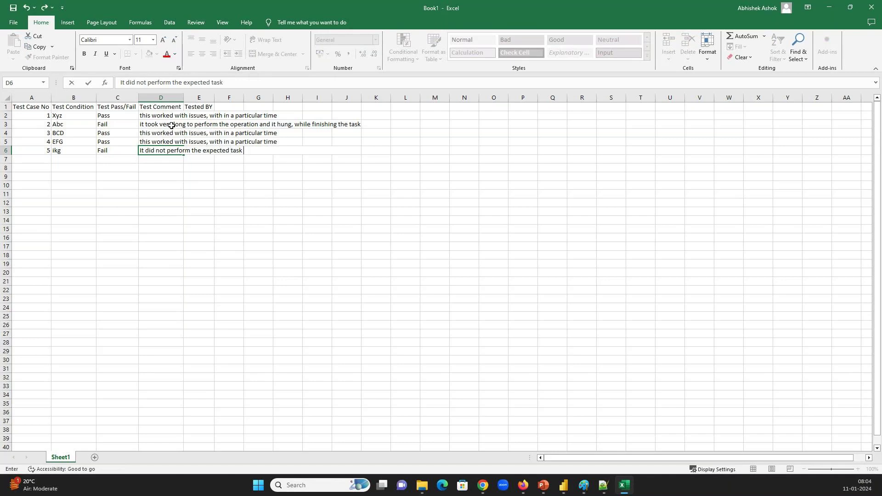
{"action": "key", "text": "Return"}
{"action": "key", "text": "ctrl+Up"}
{"action": "key", "text": "Right"}
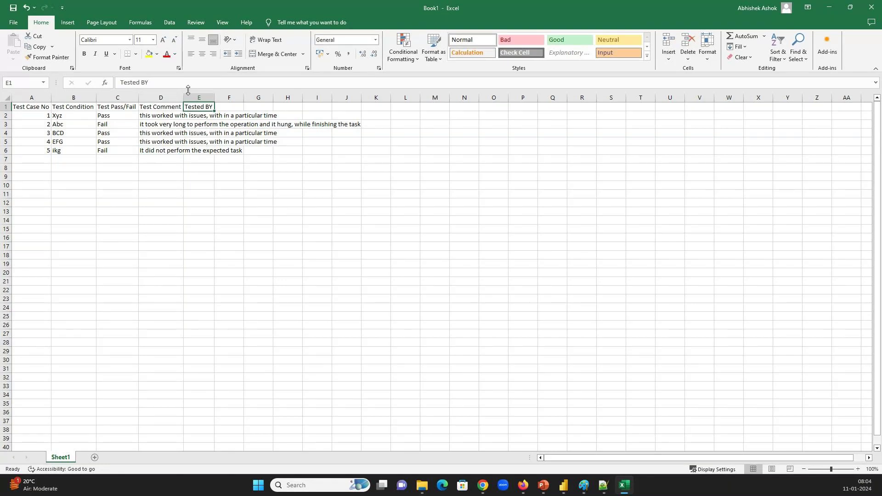
Autofit column D and enter a tester's name for each case in E2:E6
{"action": "double_click", "coordinate": [184, 97]}
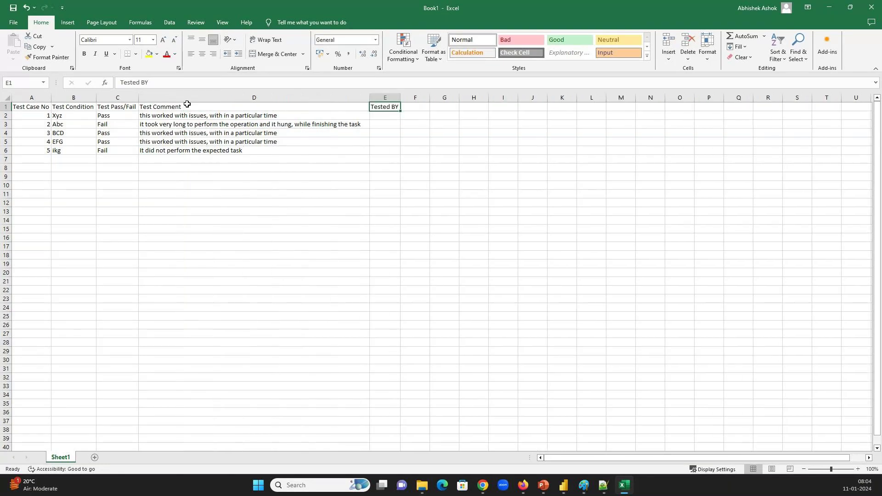
{"action": "left_click", "coordinate": [373, 118]}
{"action": "type", "text": "Shit"}
{"action": "key", "text": "BackSpace"}
{"action": "type", "text": "rish"}
{"action": "key", "text": "Return"}
{"action": "key", "text": "Return"}
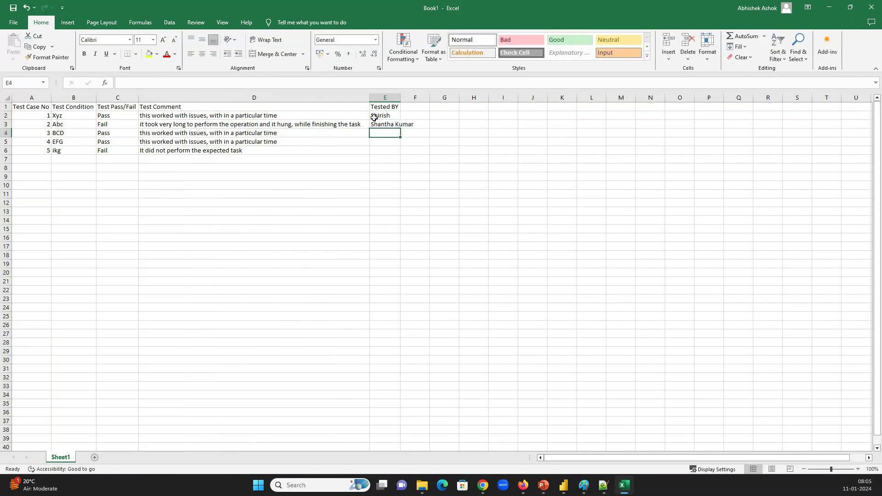
{"action": "type", "text": "Abhishek"}
{"action": "key", "text": "Return"}
{"action": "type", "text": "Kavint"}
{"action": "key", "text": "BackSpace"}
{"action": "key", "text": "BackSpace"}
{"action": "type", "text": "tha"}
{"action": "key", "text": "Return"}
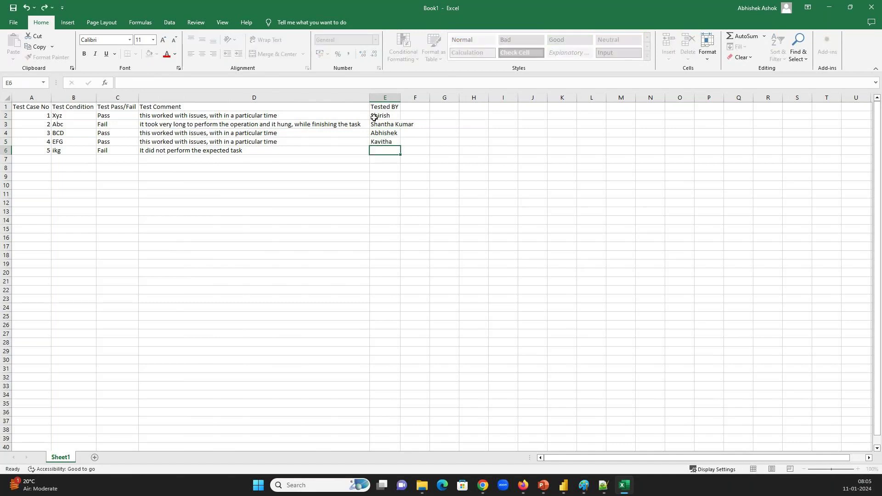
{"action": "type", "text": "Shi"}
{"action": "key", "text": "Return"}
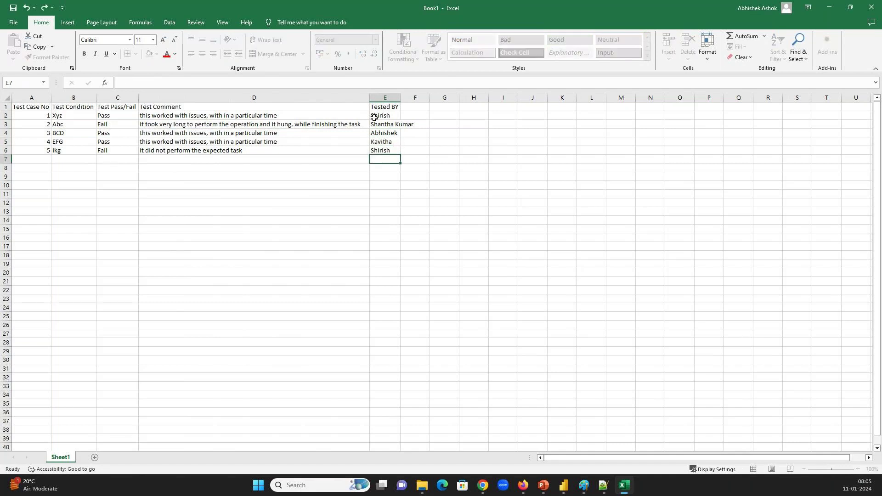
Save the workbook as Book1.xlsx in the PBI_Tutorial folder
{"action": "left_click", "coordinate": [118, 142]}
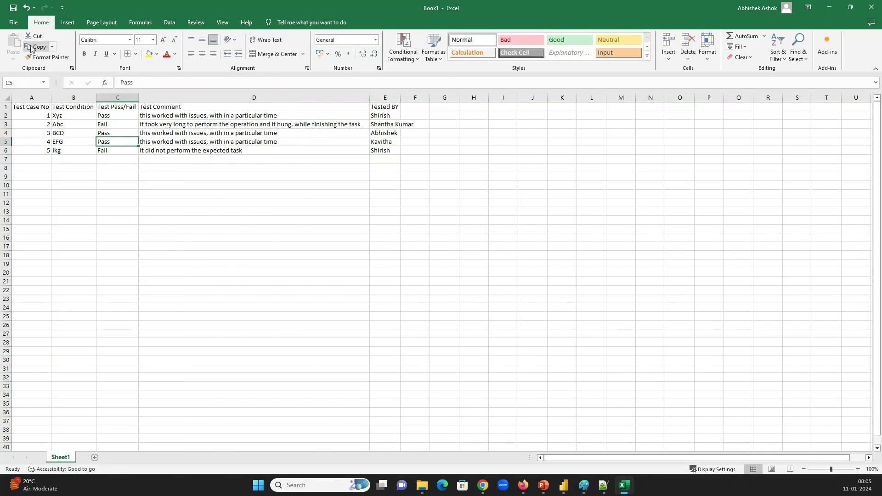
{"action": "key", "text": "ctrl+s"}
{"action": "left_click", "coordinate": [410, 265]}
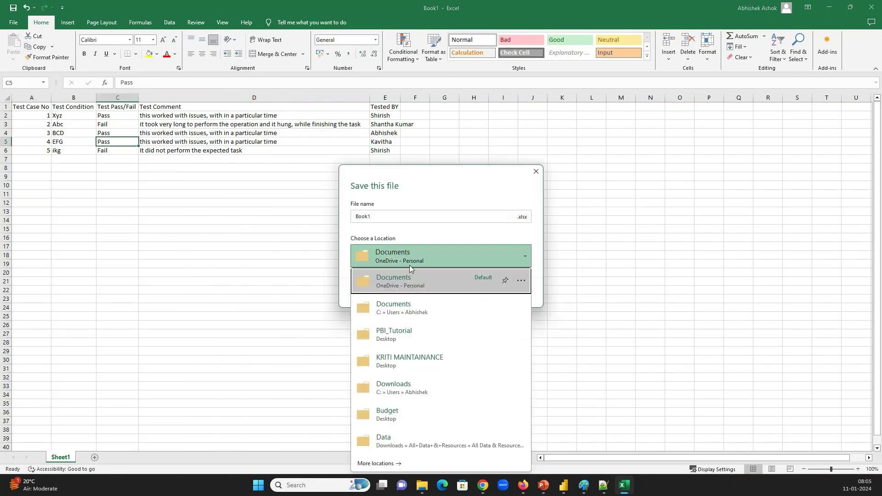
{"action": "left_click", "coordinate": [409, 266]}
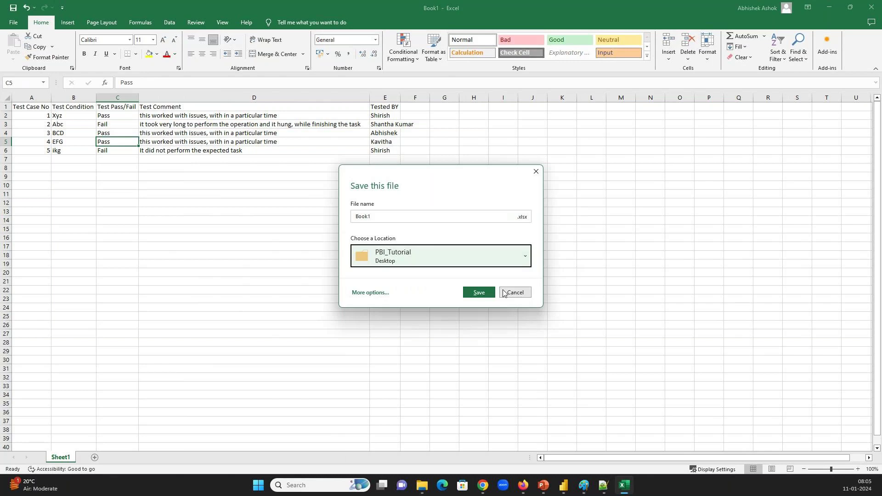
{"action": "left_click", "coordinate": [488, 293]}
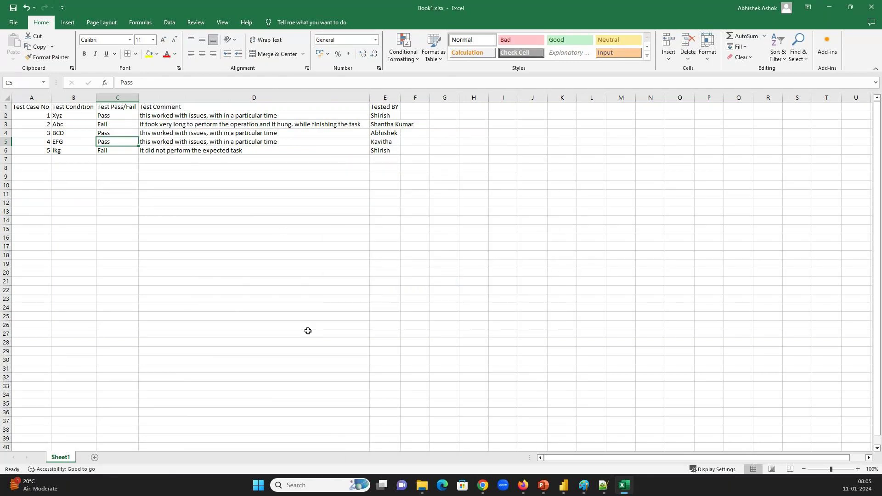
{"action": "left_click", "coordinate": [422, 485]}
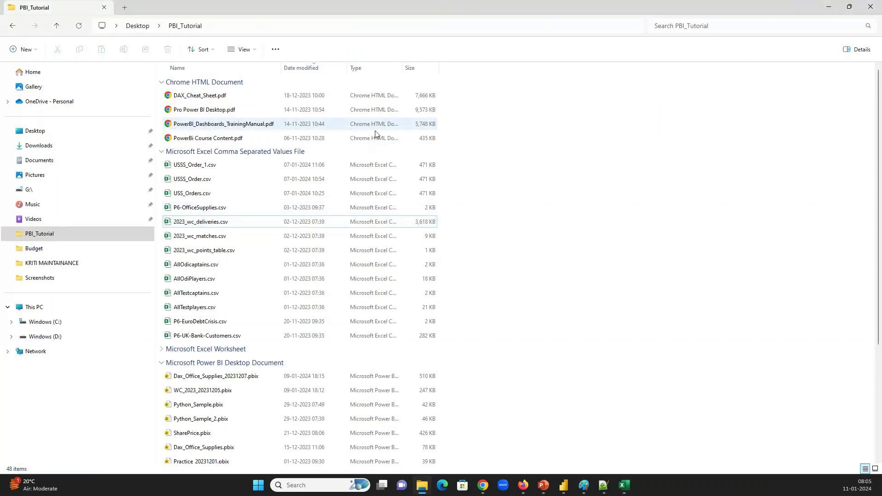
Show PBI_Tutorial's Excel worksheets with Book1.xlsx listed, then minimize Excel
{"action": "left_click", "coordinate": [162, 152]}
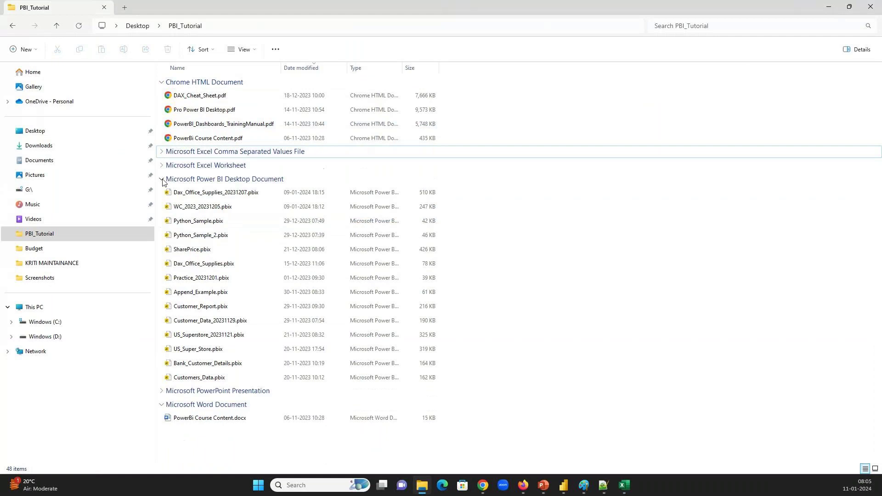
{"action": "left_click", "coordinate": [162, 166]}
{"action": "left_click", "coordinate": [162, 166]}
{"action": "left_click", "coordinate": [163, 166]}
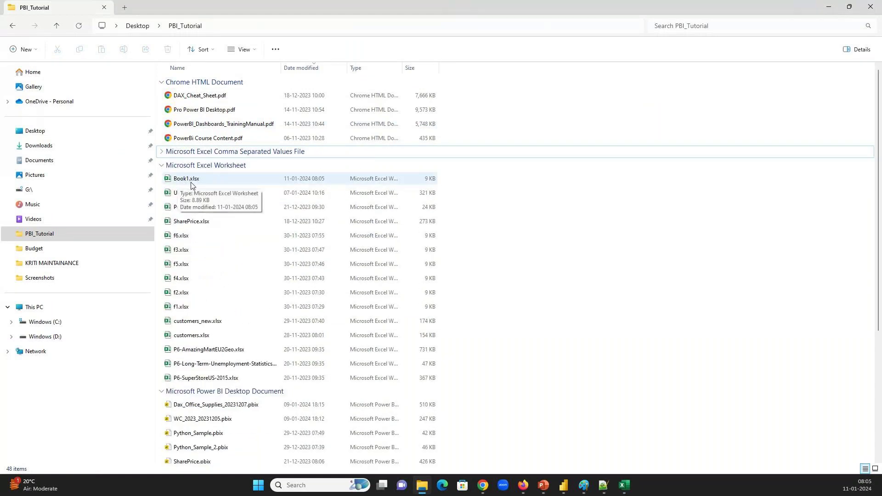
{"action": "left_click", "coordinate": [624, 485]}
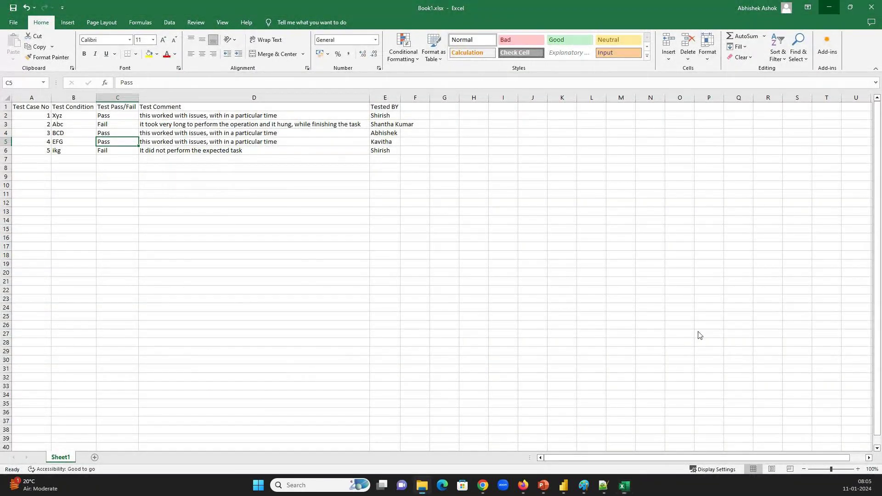
{"action": "left_click", "coordinate": [829, 7]}
Cancel the pending 2023_wc_deliveries.csv import in Power BI Desktop
{"action": "mouse_move", "coordinate": [563, 485]}
{"action": "left_click", "coordinate": [552, 443]}
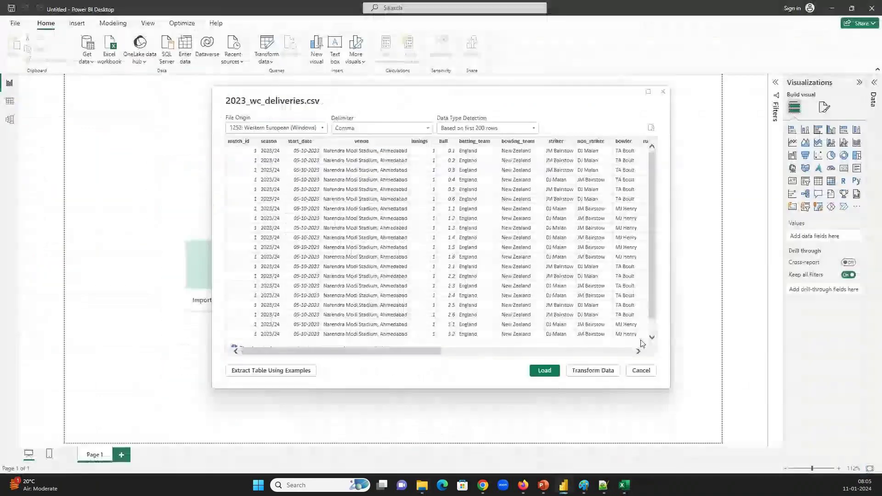
{"action": "left_click", "coordinate": [641, 371]}
Connect to Book1.xlsx as an Excel Workbook source and select Sheet1 in Navigator
{"action": "left_click", "coordinate": [87, 57]}
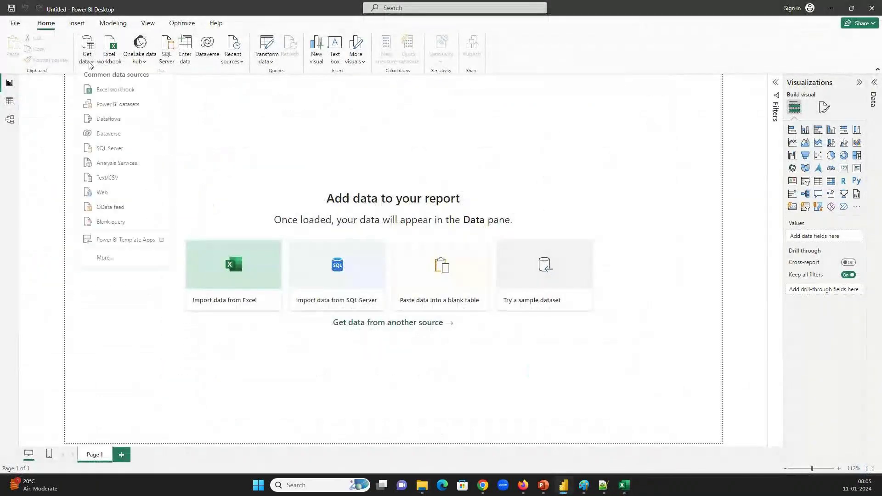
{"action": "left_click", "coordinate": [103, 177]}
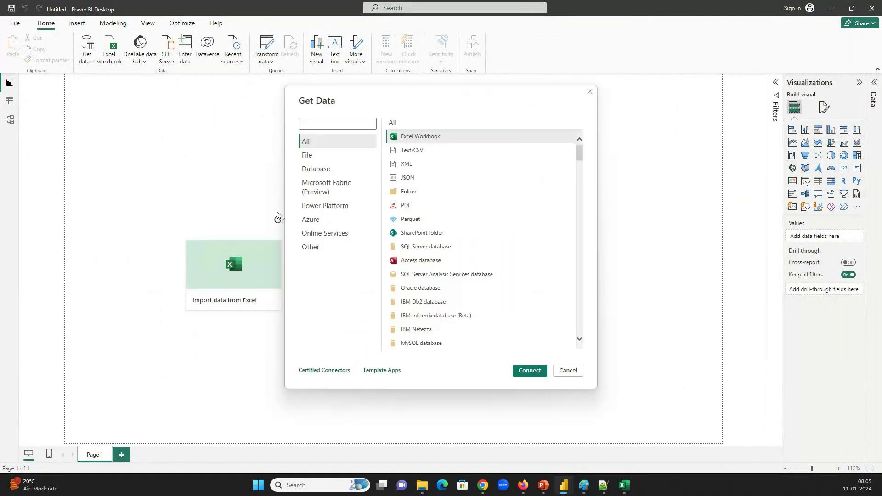
{"action": "double_click", "coordinate": [406, 139]}
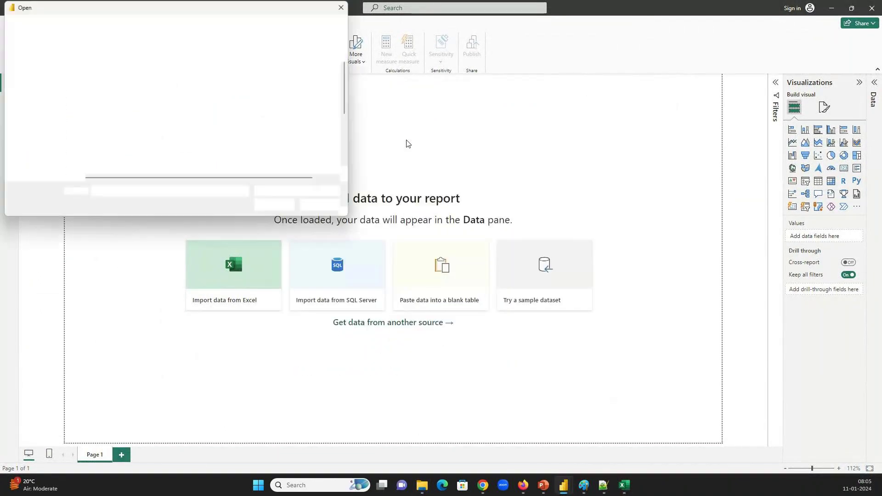
{"action": "double_click", "coordinate": [96, 75]}
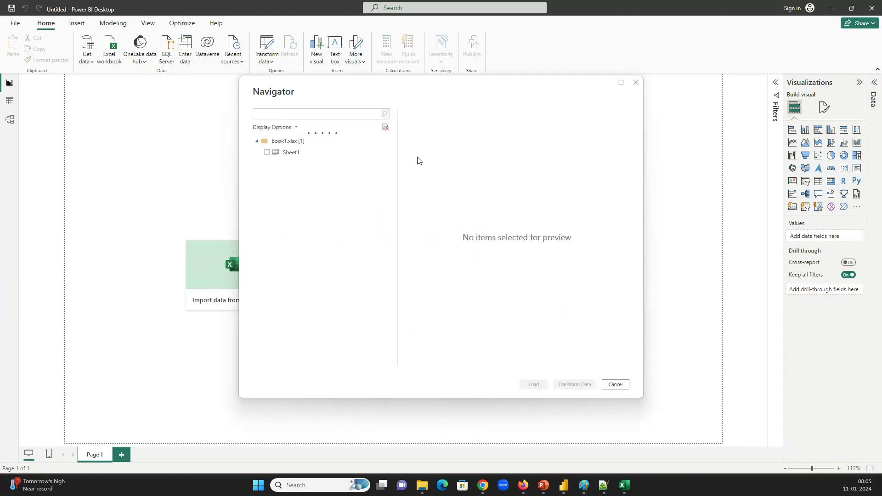
{"action": "left_click", "coordinate": [267, 153]}
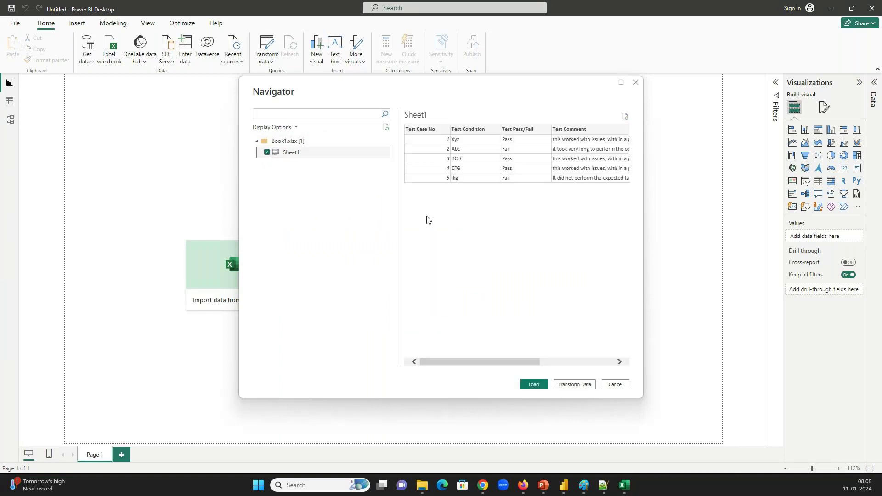
Load Sheet1, widen the Data pane and expand Sheet1 to show its five fields
{"action": "left_click_drag", "start_coordinate": [465, 365], "coordinate": [562, 359]}
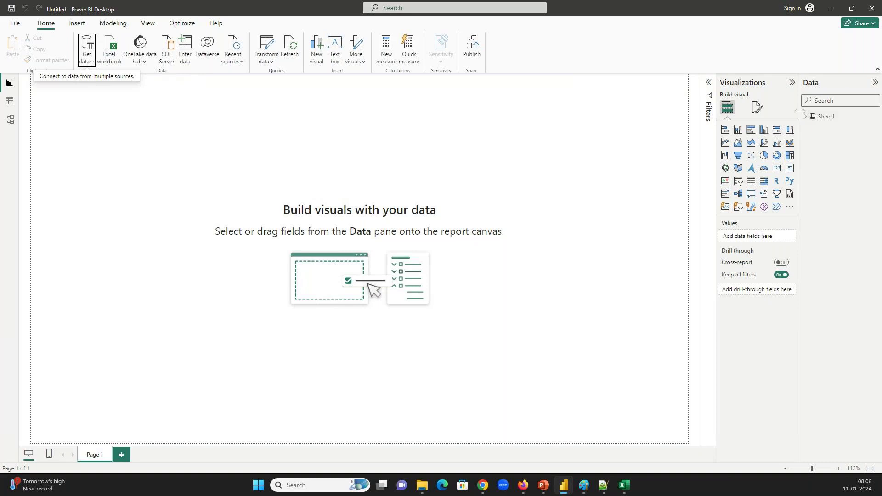
{"action": "left_click_drag", "start_coordinate": [800, 113], "coordinate": [714, 115]}
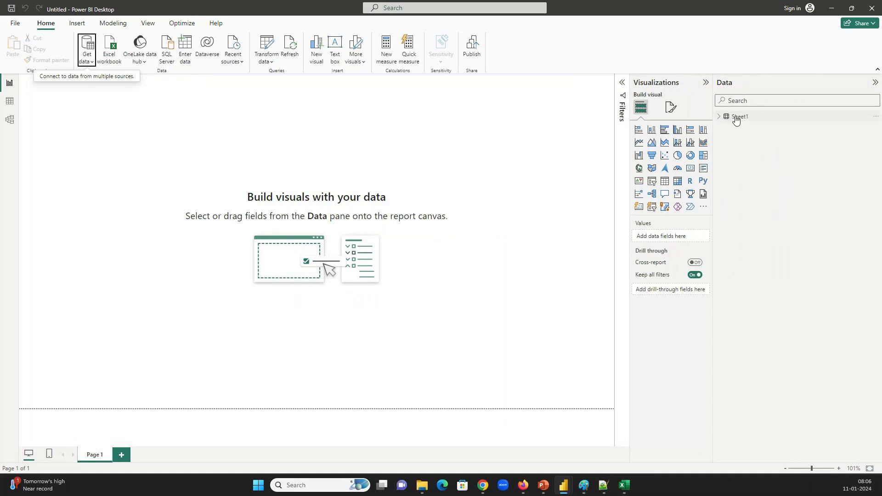
{"action": "left_click", "coordinate": [728, 118]}
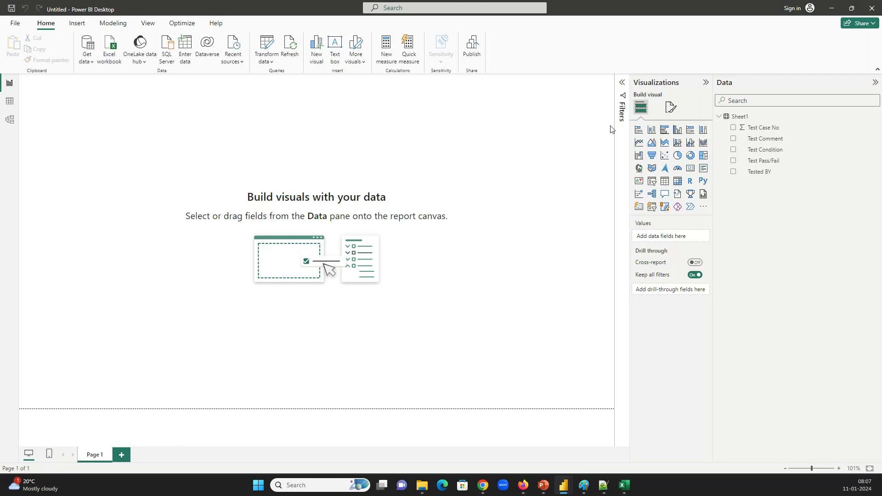
Tick Test Condition, Test Comment, Test Pass/Fail, Tested BY and Test Case No to build a table visual
{"action": "left_click", "coordinate": [734, 150]}
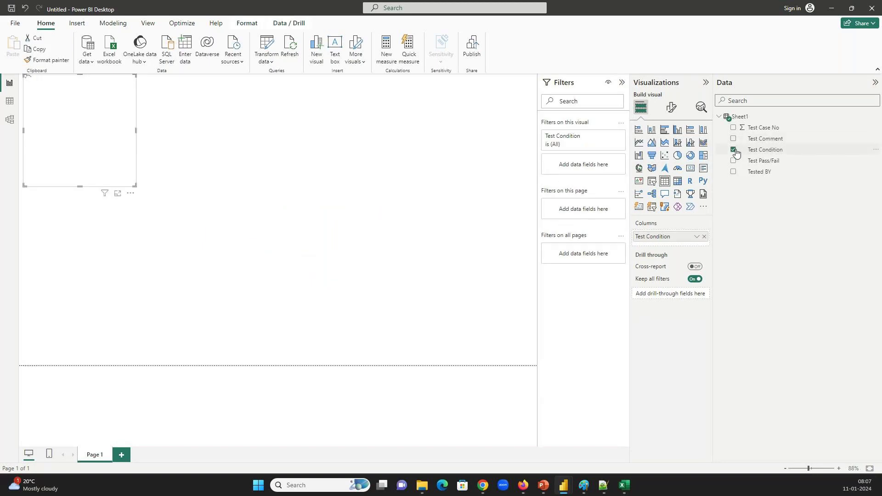
{"action": "left_click", "coordinate": [734, 142]}
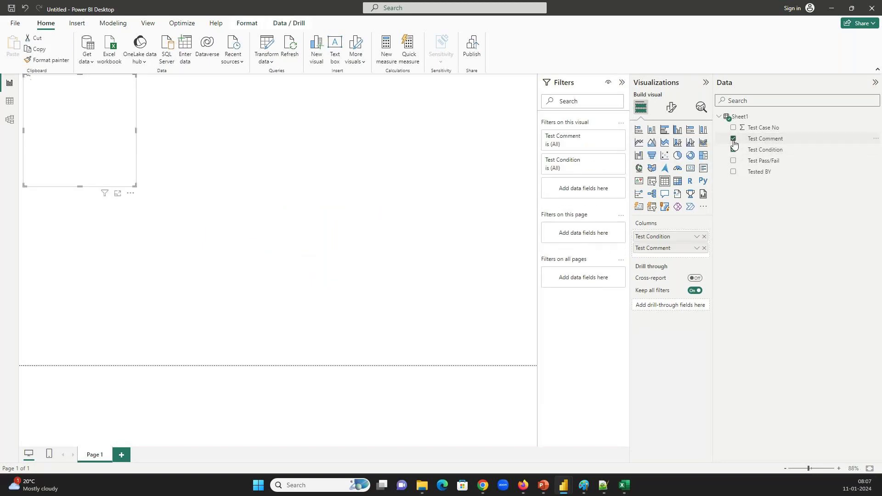
{"action": "left_click", "coordinate": [734, 161]}
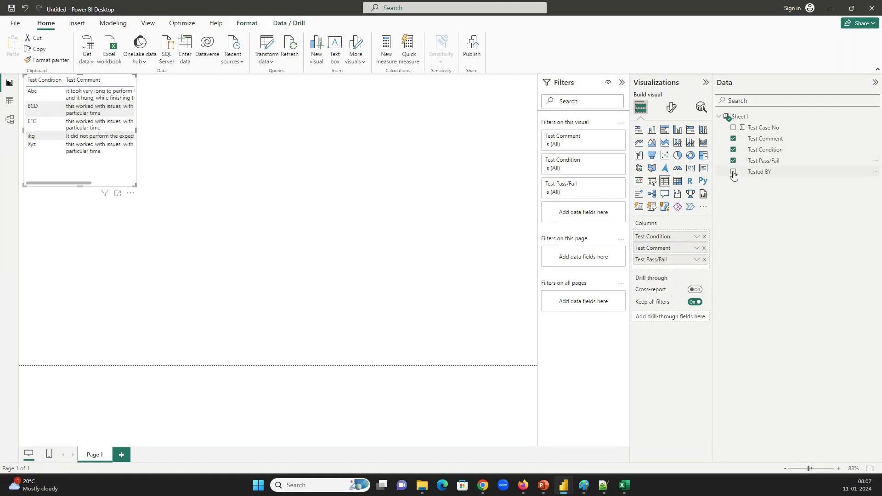
{"action": "left_click", "coordinate": [733, 173]}
{"action": "left_click", "coordinate": [733, 127]}
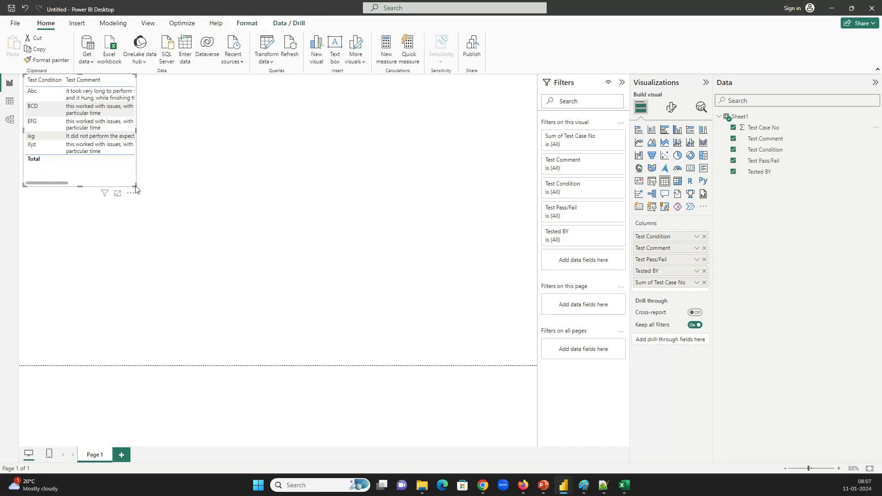
Enlarge and centre the table, move Sum of Test Case No to the first column, then view Book1.xlsx in Excel
{"action": "left_click_drag", "start_coordinate": [358, 198], "coordinate": [409, 208]}
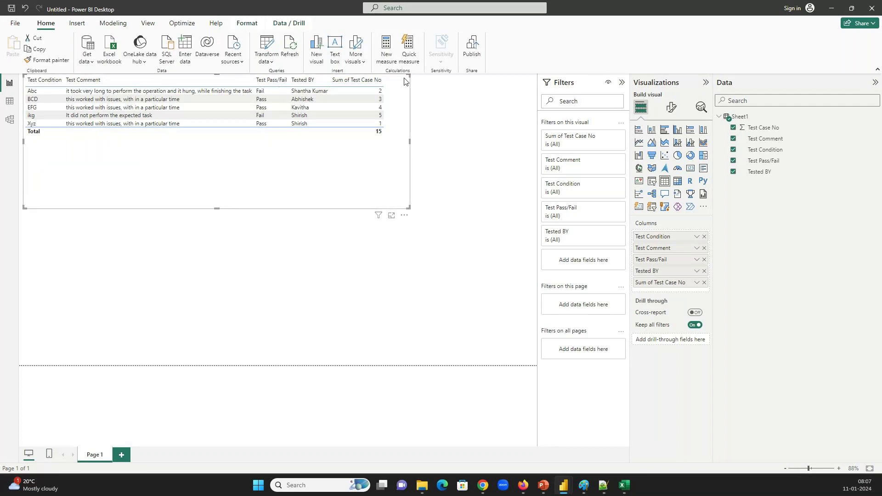
{"action": "left_click_drag", "start_coordinate": [406, 77], "coordinate": [401, 132]}
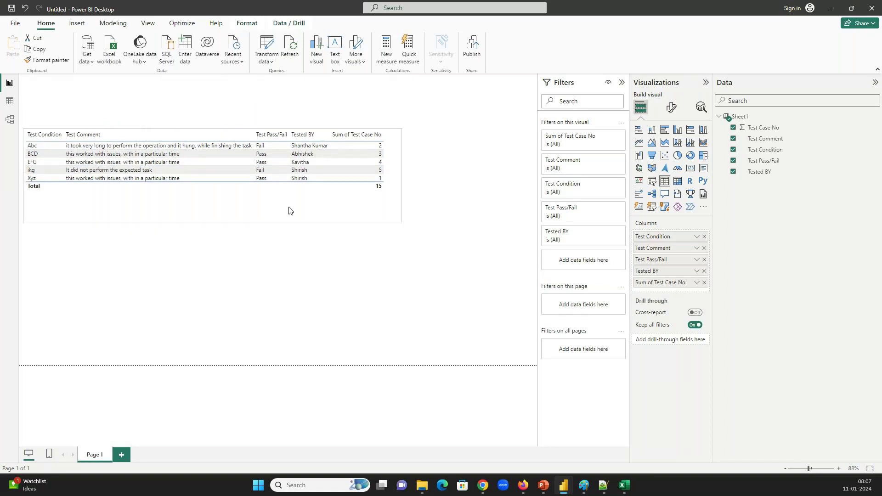
{"action": "left_click_drag", "start_coordinate": [287, 220], "coordinate": [352, 290]}
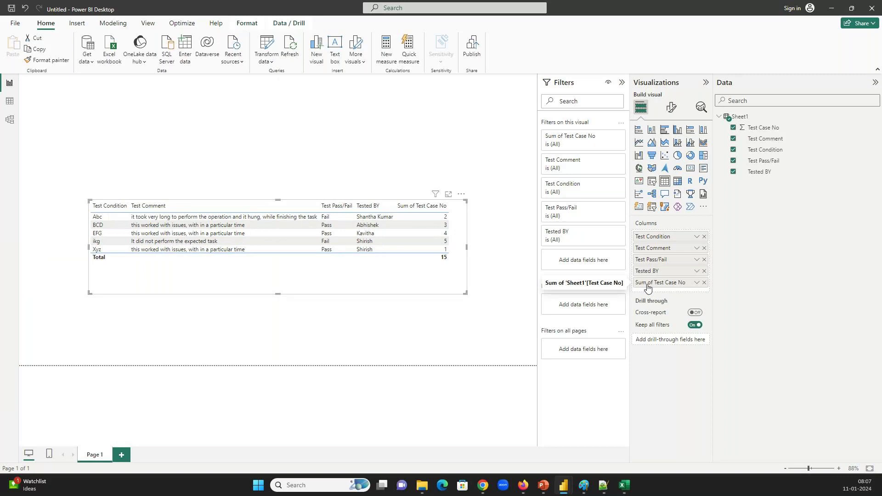
{"action": "left_click_drag", "start_coordinate": [647, 288], "coordinate": [649, 237]}
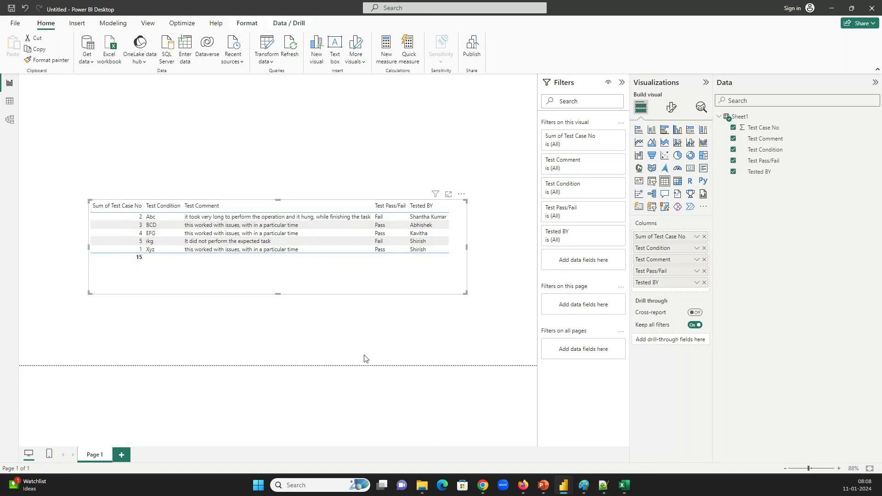
{"action": "left_click", "coordinate": [631, 491]}
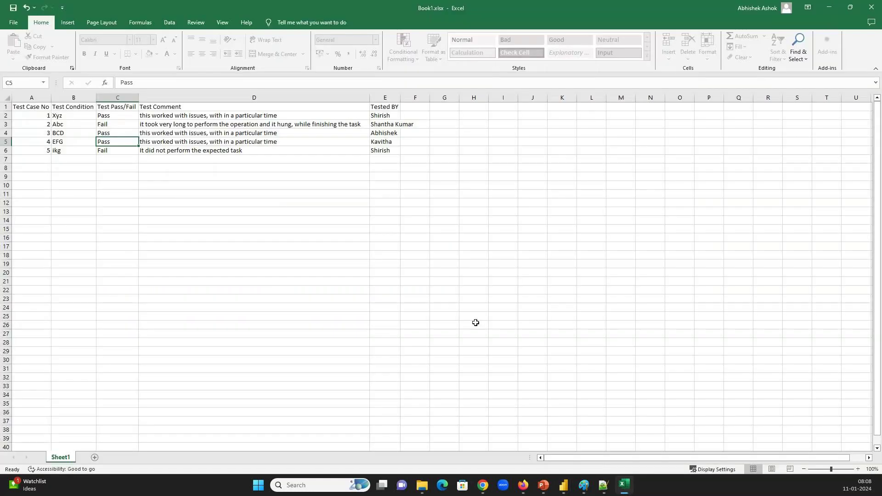
{"action": "left_click_drag", "start_coordinate": [44, 118], "coordinate": [47, 154]}
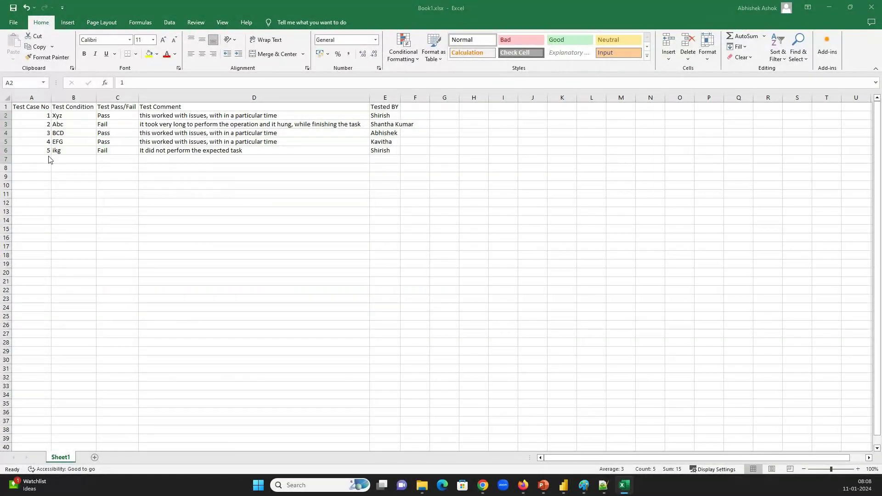
{"action": "key", "text": "alt+Tab"}
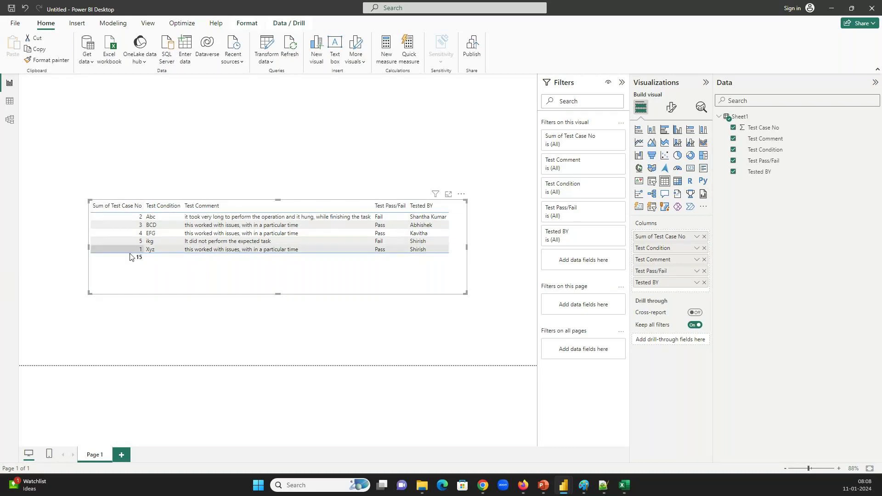
{"action": "left_click", "coordinate": [267, 48]}
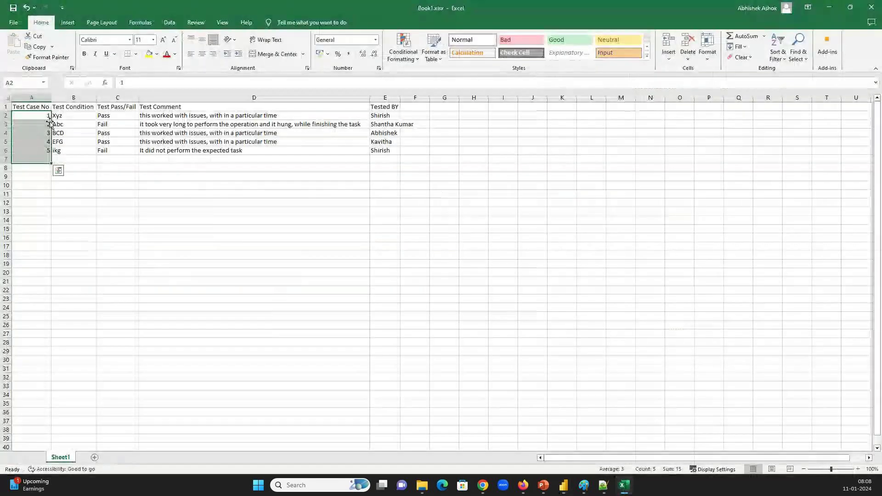
{"action": "left_click", "coordinate": [63, 157]}
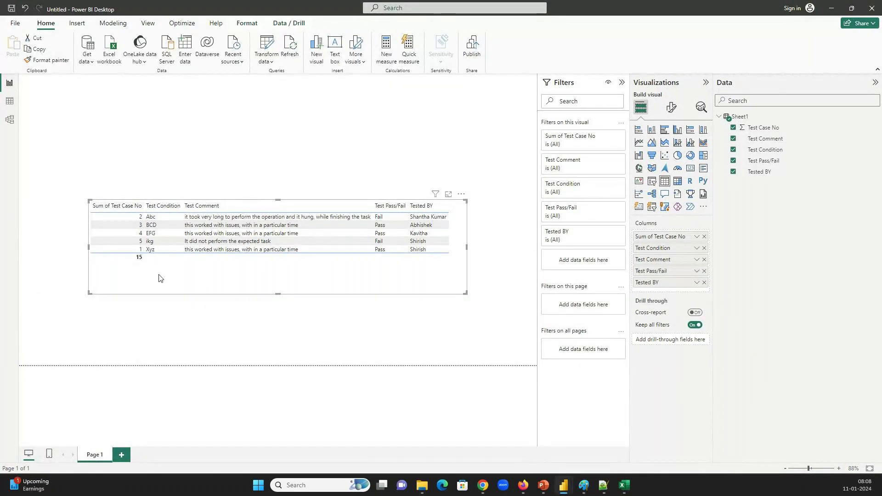
Toggle the table's sort on Sum of Test Case No, then glance at the query editor and return
{"action": "left_click", "coordinate": [124, 207]}
{"action": "left_click", "coordinate": [120, 206]}
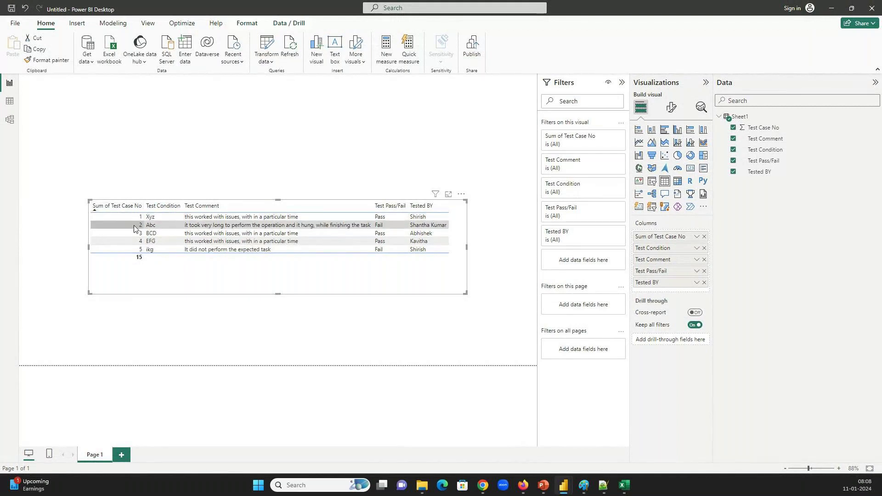
{"action": "left_click", "coordinate": [51, 86]}
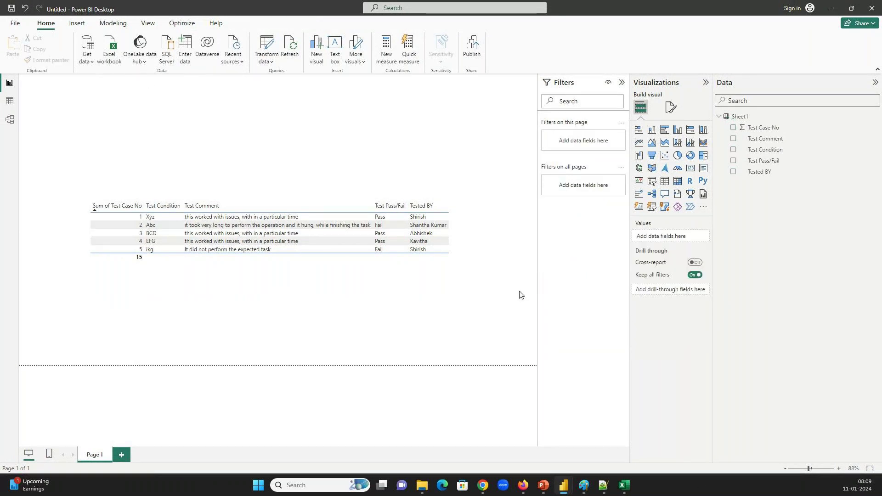
{"action": "mouse_move", "coordinate": [585, 487]}
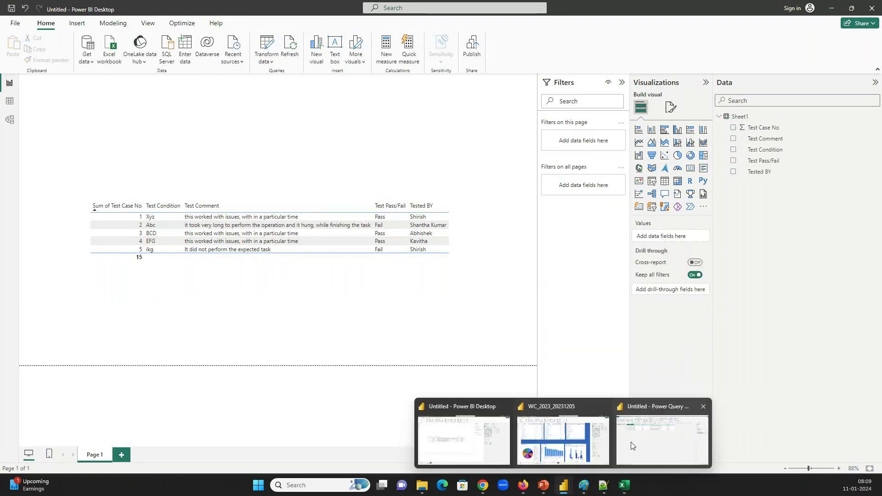
{"action": "left_click", "coordinate": [631, 443]}
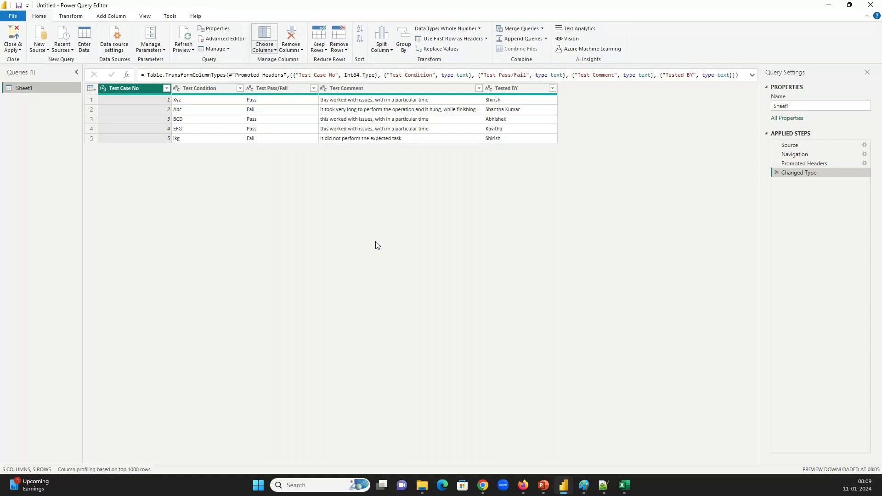
{"action": "mouse_move", "coordinate": [563, 485]}
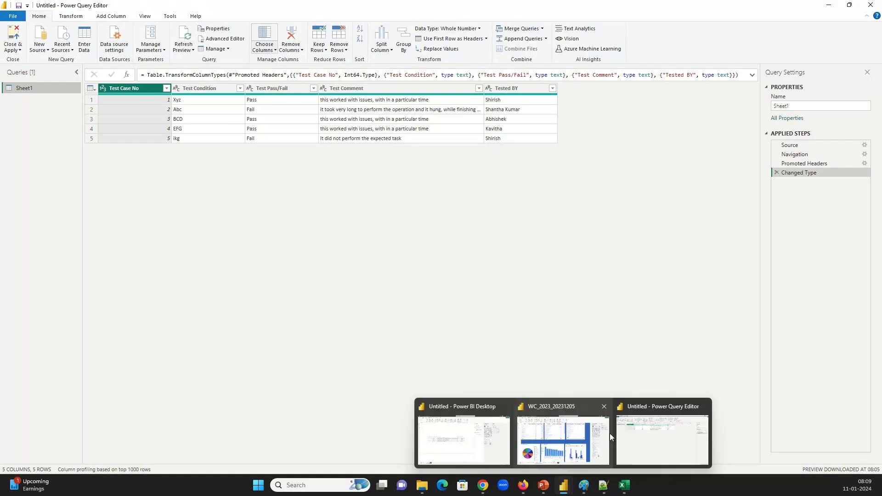
{"action": "left_click", "coordinate": [459, 426]}
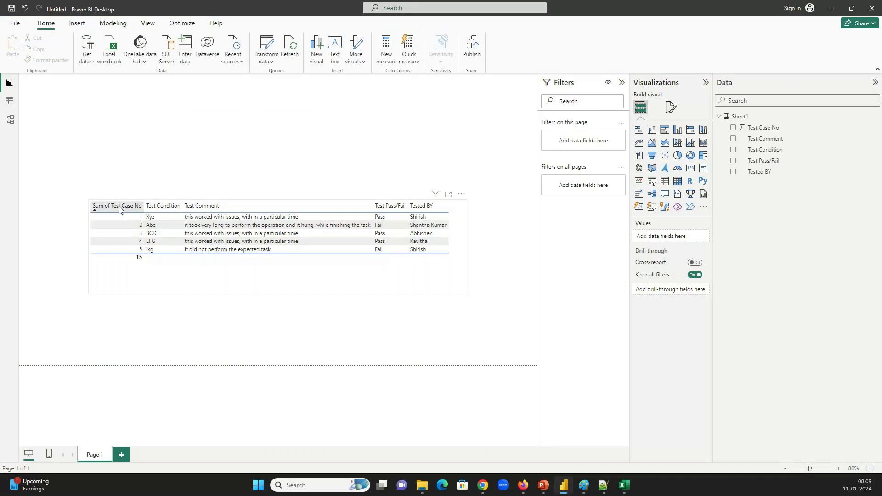
Sort by Tested BY, Test Pass/Fail, then Sum of Test Case No ascending, and pick a Sort by column
{"action": "left_click", "coordinate": [419, 205]}
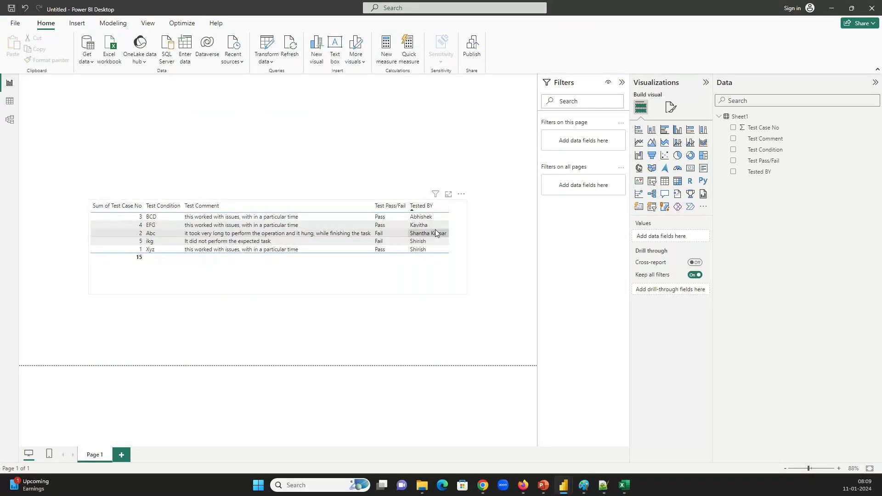
{"action": "left_click", "coordinate": [388, 207]}
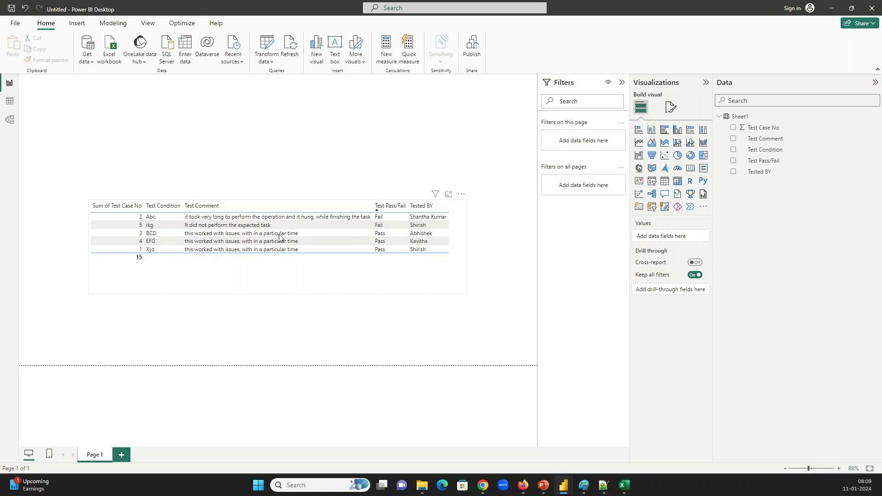
{"action": "left_click", "coordinate": [133, 206]}
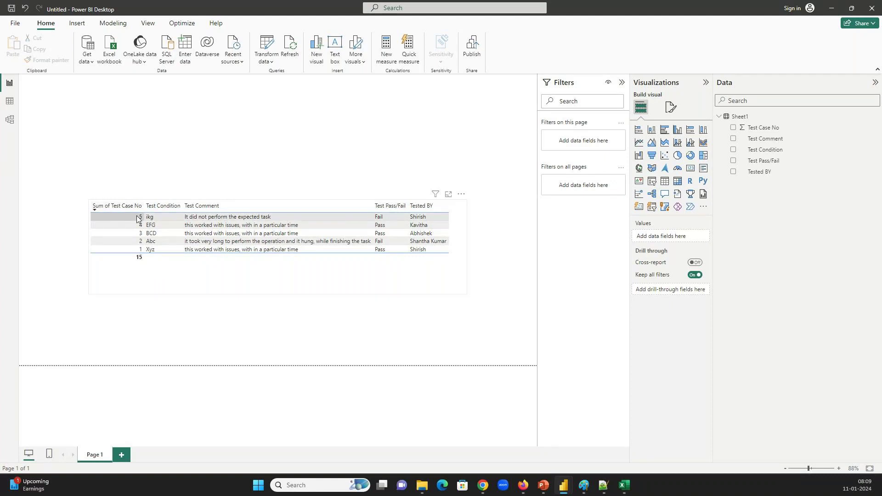
{"action": "left_click", "coordinate": [95, 205]}
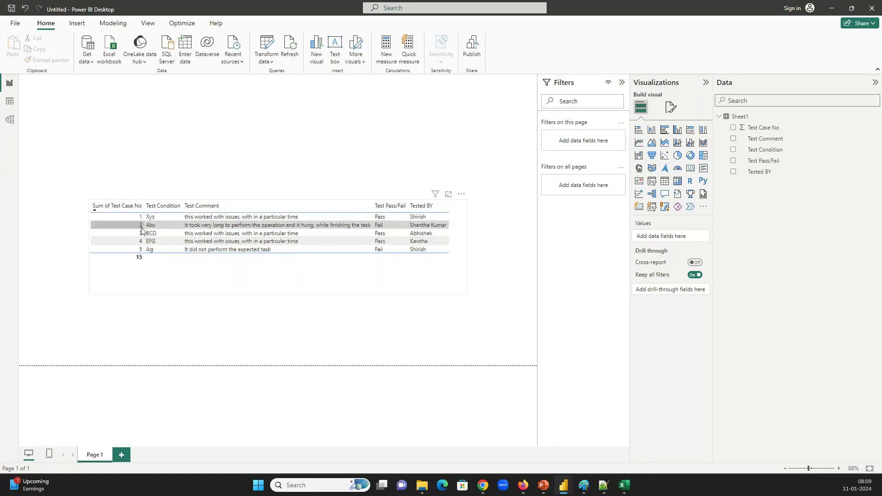
{"action": "left_click", "coordinate": [461, 195]}
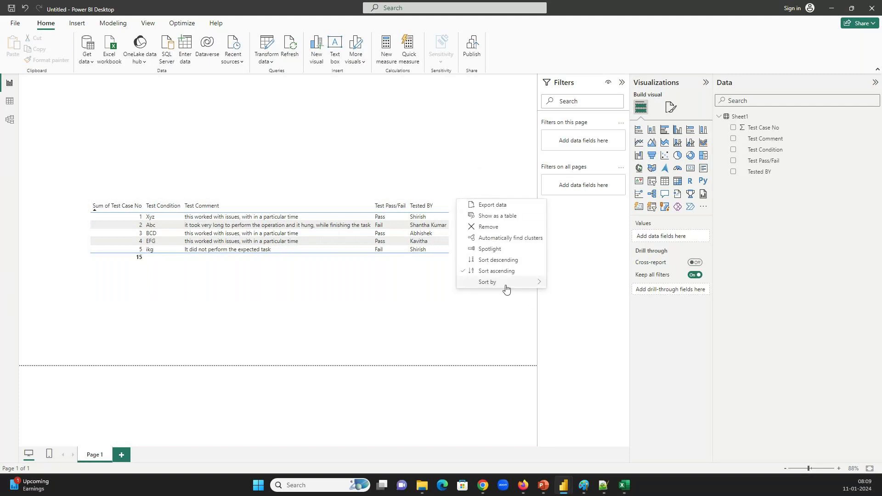
{"action": "mouse_move", "coordinate": [506, 288]}
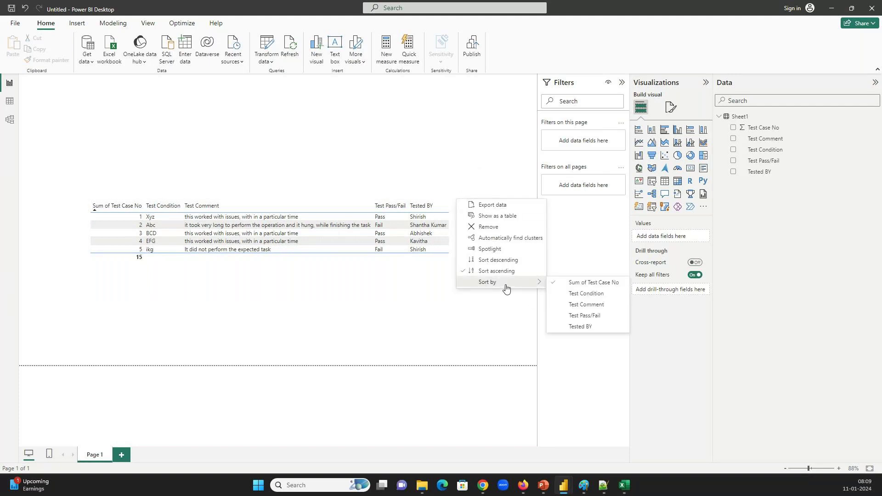
{"action": "left_click", "coordinate": [564, 317]}
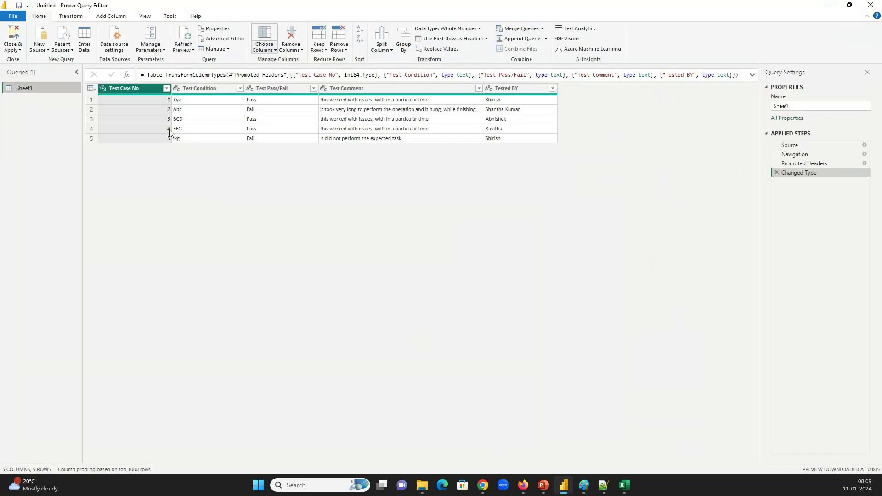
Inspect the Source and Navigation steps, pointing out the five header cells in the raw rows
{"action": "left_click", "coordinate": [791, 147]}
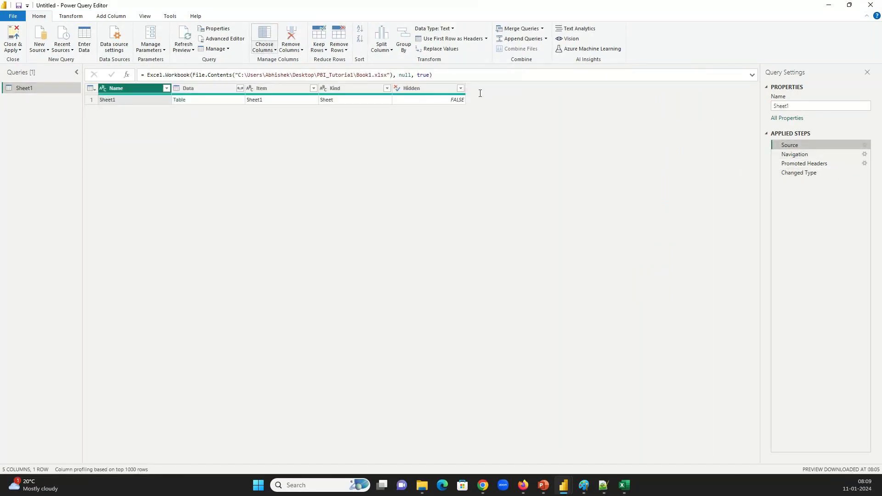
{"action": "left_click", "coordinate": [805, 157]}
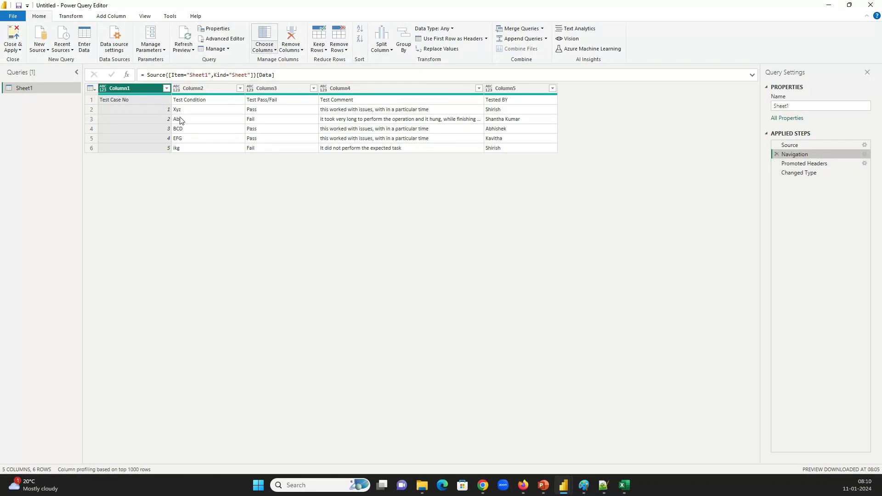
{"action": "left_click", "coordinate": [122, 103]}
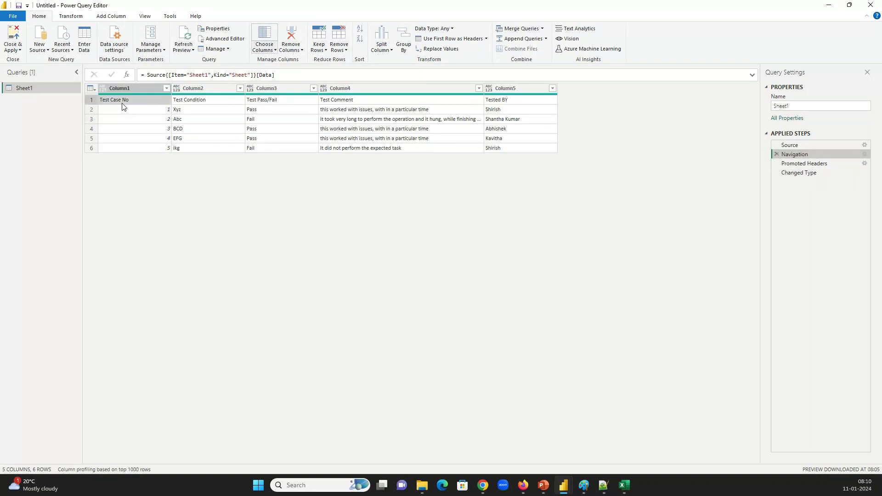
{"action": "left_click", "coordinate": [198, 102]}
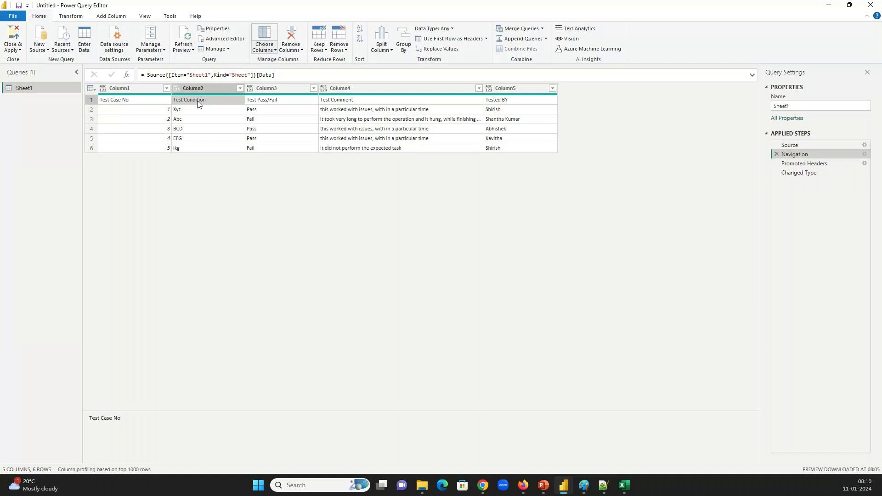
{"action": "left_click", "coordinate": [272, 101]}
{"action": "left_click", "coordinate": [344, 101]}
{"action": "left_click", "coordinate": [490, 102]}
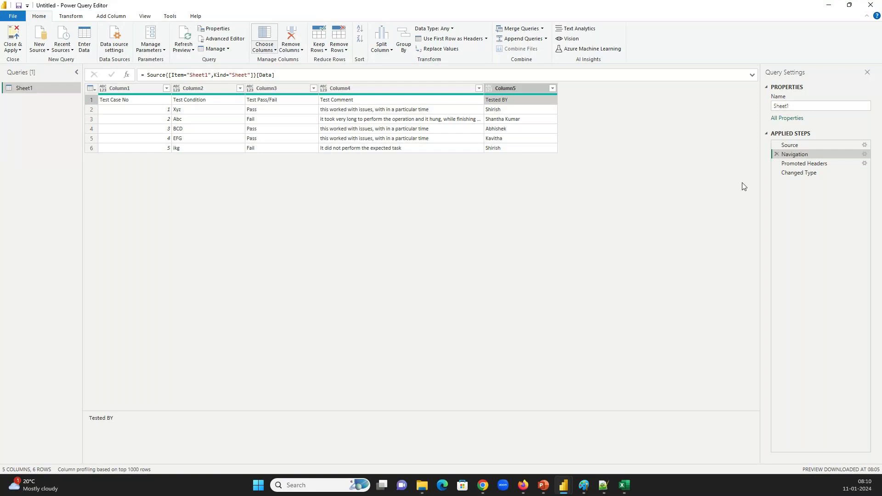
Step through Promoted Headers, Changed Type and Navigation, then expand the Changed Type formula showing Int64
{"action": "left_click", "coordinate": [797, 166]}
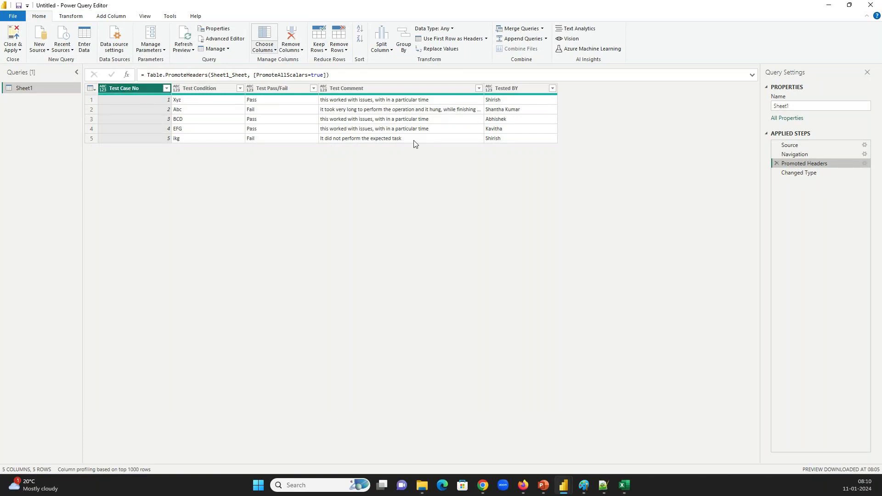
{"action": "left_click", "coordinate": [798, 171]}
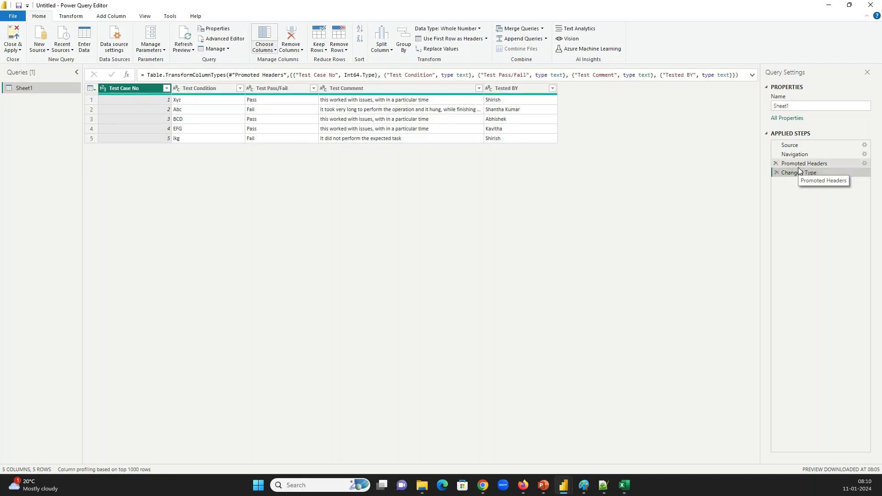
{"action": "left_click", "coordinate": [799, 165]}
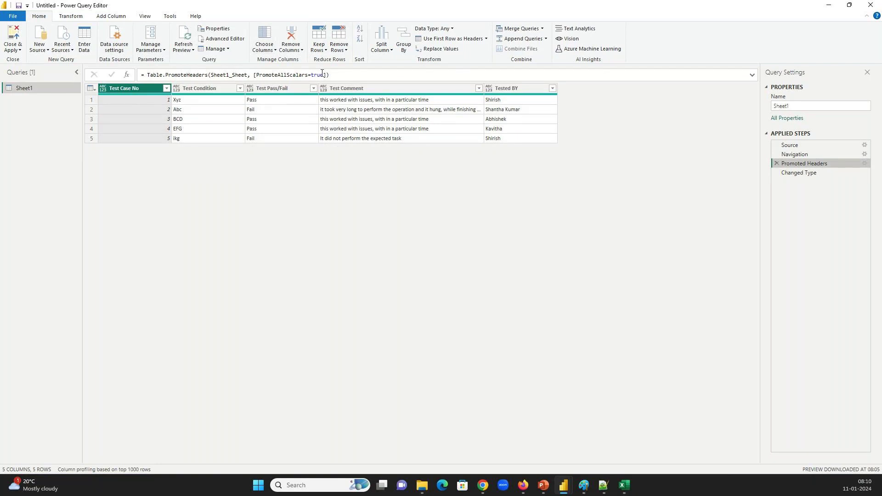
{"action": "left_click", "coordinate": [797, 154]}
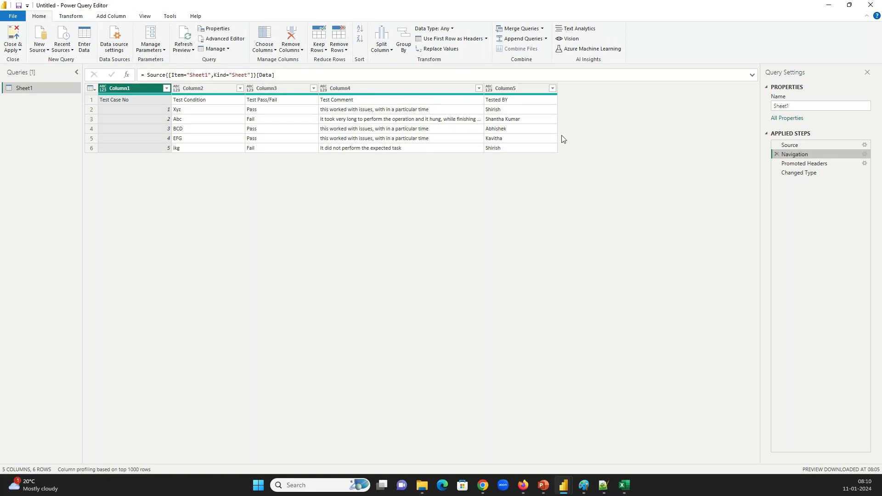
{"action": "left_click", "coordinate": [808, 174]}
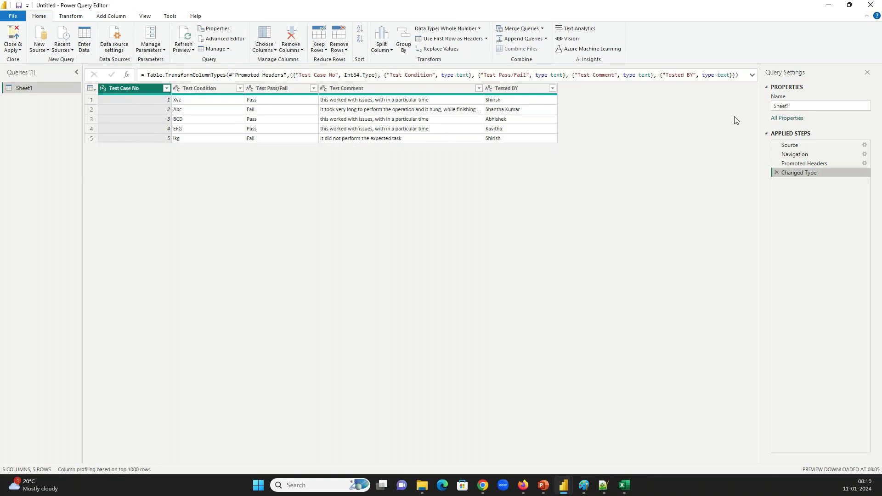
{"action": "left_click", "coordinate": [752, 76]}
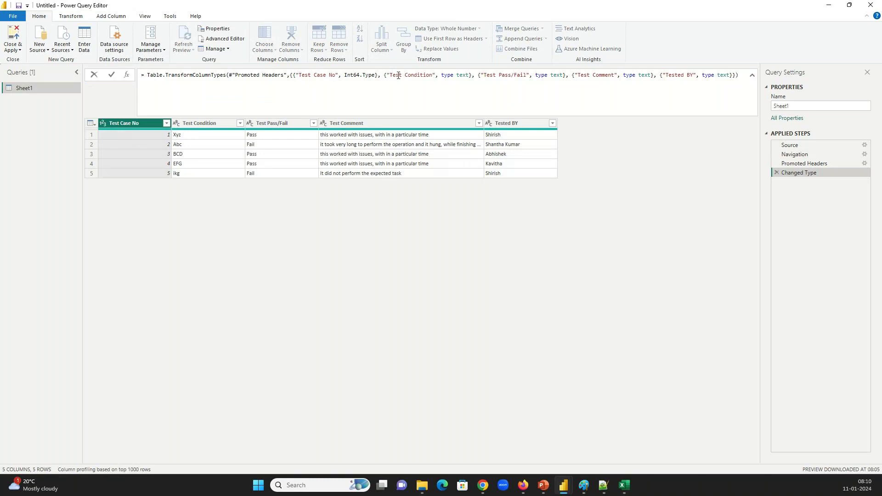
{"action": "left_click_drag", "start_coordinate": [390, 75], "coordinate": [429, 77]}
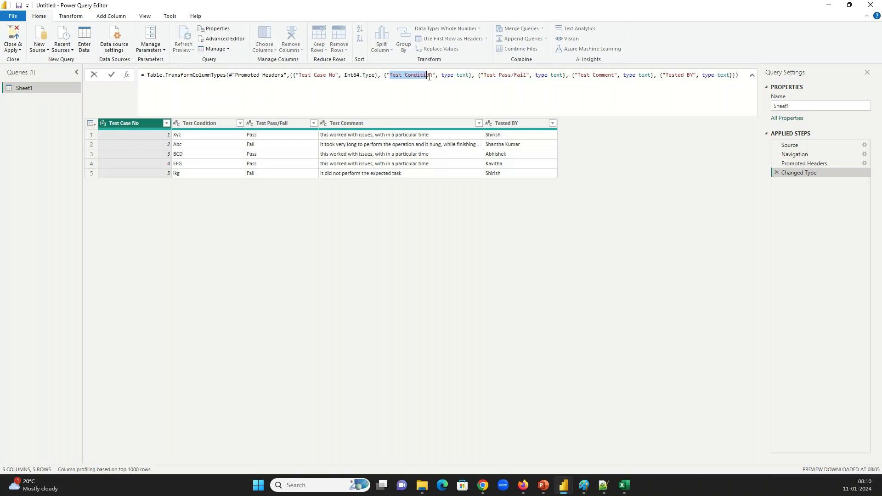
Note the text and Int64 types in the formula, then change Test Case No to Text, replacing the conversion
{"action": "double_click", "coordinate": [463, 76]}
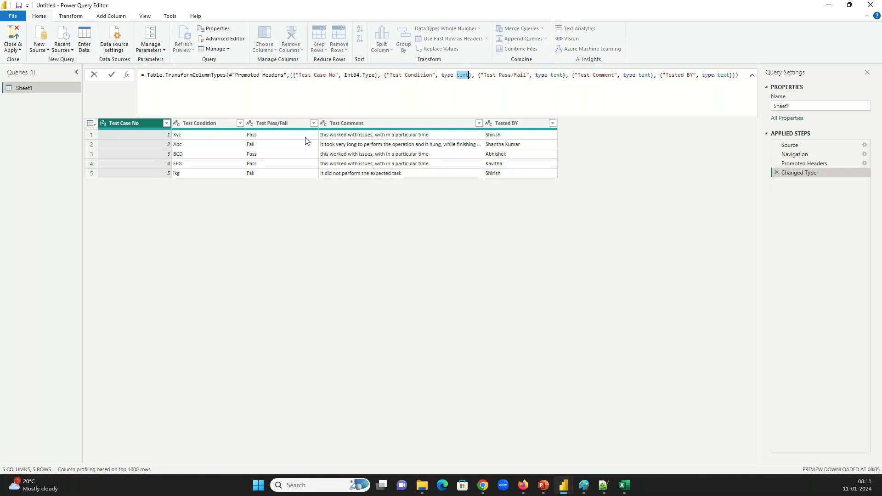
{"action": "double_click", "coordinate": [352, 75]}
{"action": "right_click", "coordinate": [134, 123]}
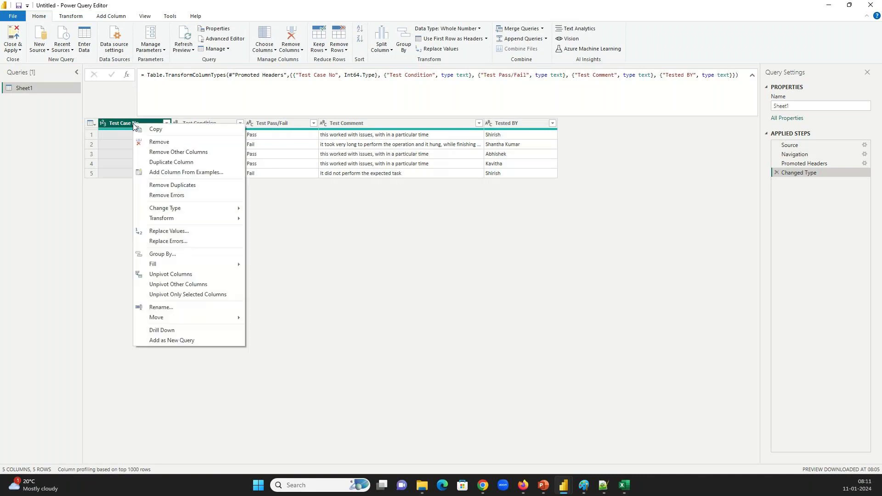
{"action": "mouse_move", "coordinate": [166, 209]}
{"action": "left_click", "coordinate": [282, 307]}
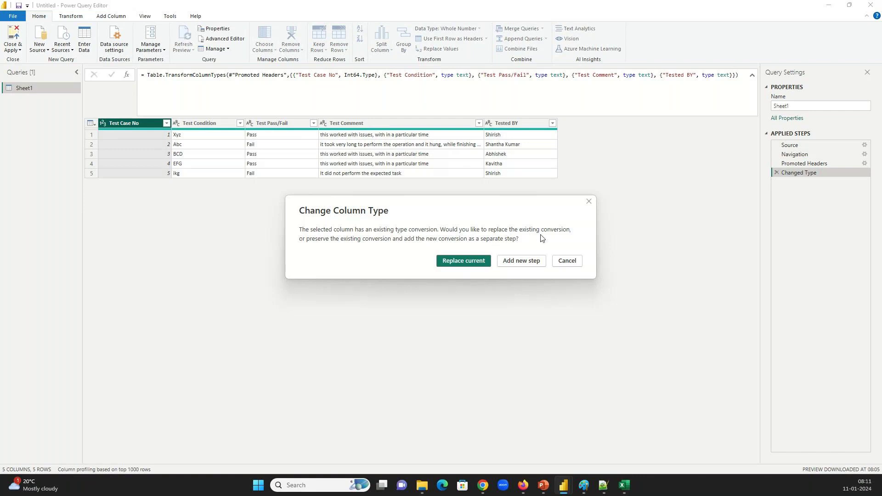
{"action": "left_click", "coordinate": [468, 255]}
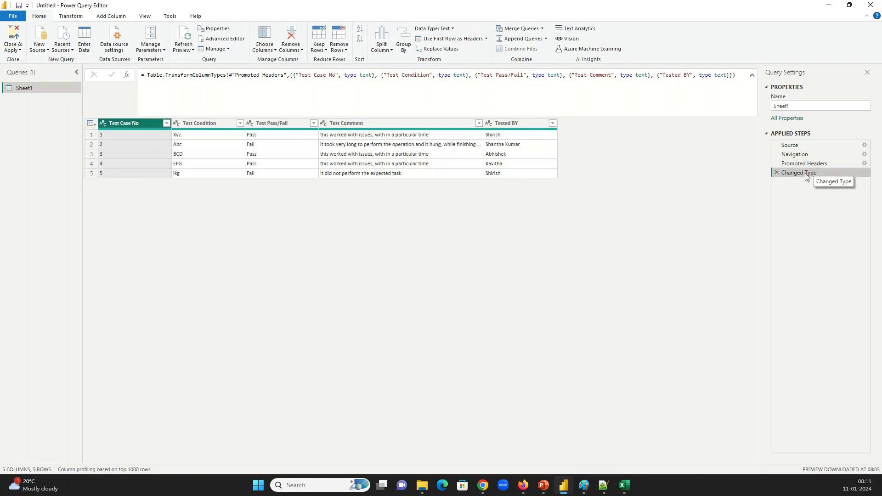
Confirm the Changed Type formula now types Test Case No as text
{"action": "left_click", "coordinate": [364, 75]}
{"action": "double_click", "coordinate": [364, 75]}
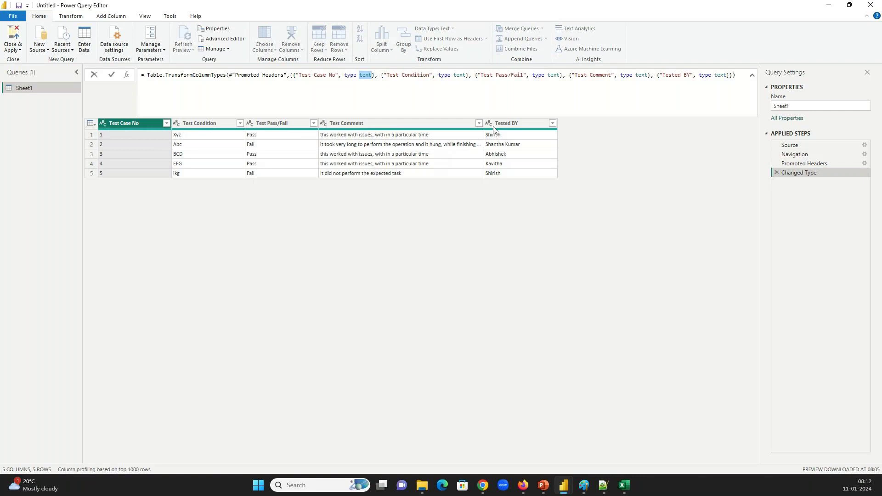
{"action": "left_click", "coordinate": [115, 123]}
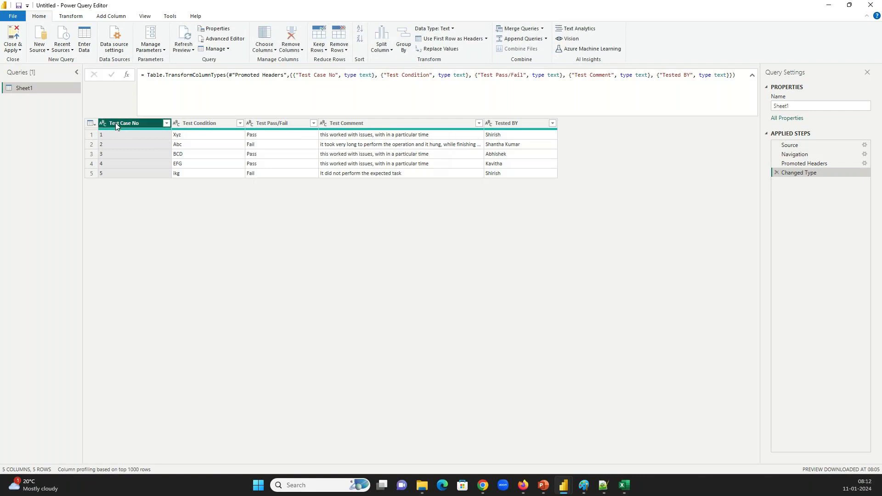
{"action": "right_click", "coordinate": [116, 126]}
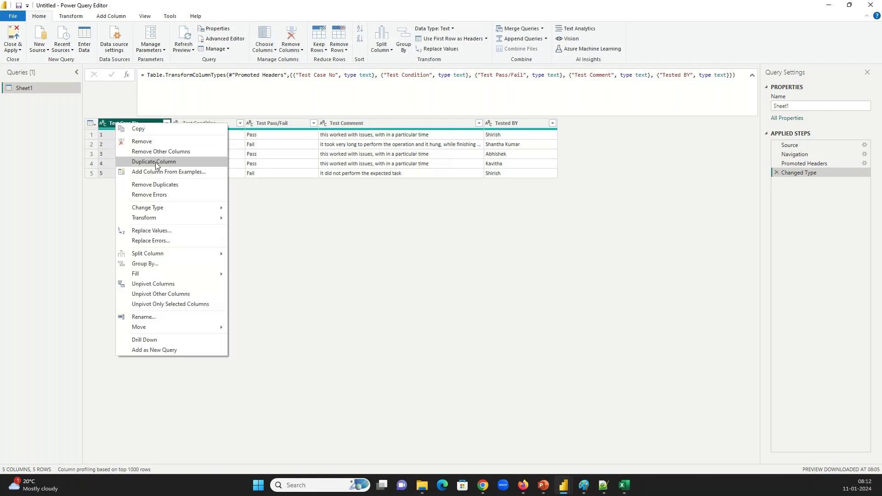
Change Test Case No to Whole Number, replacing the current conversion, and check Int64 in the formula
{"action": "mouse_move", "coordinate": [166, 209]}
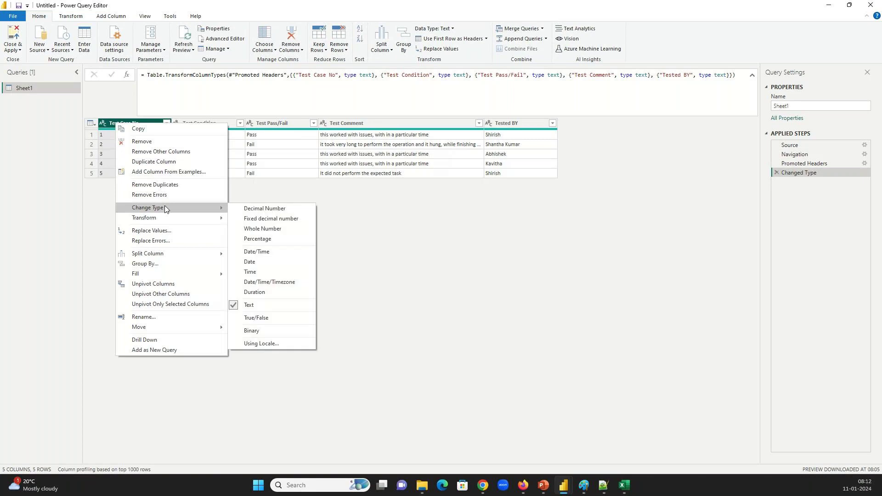
{"action": "left_click", "coordinate": [252, 229]}
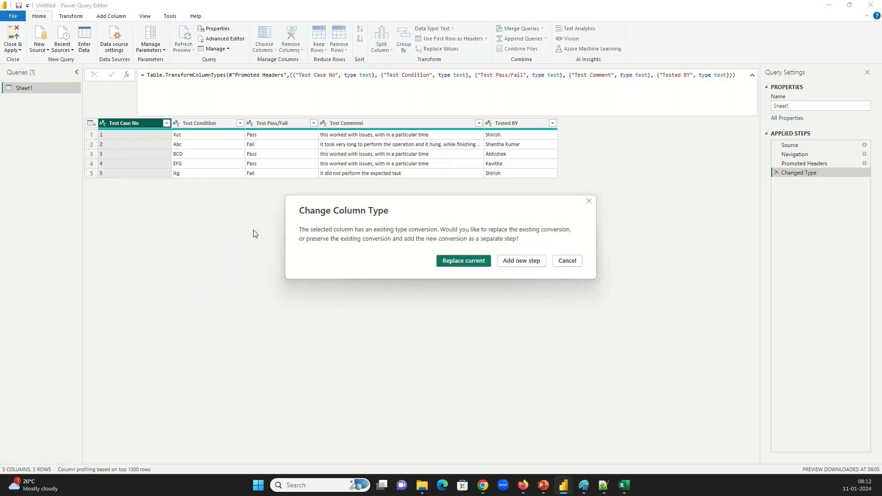
{"action": "left_click", "coordinate": [461, 262]}
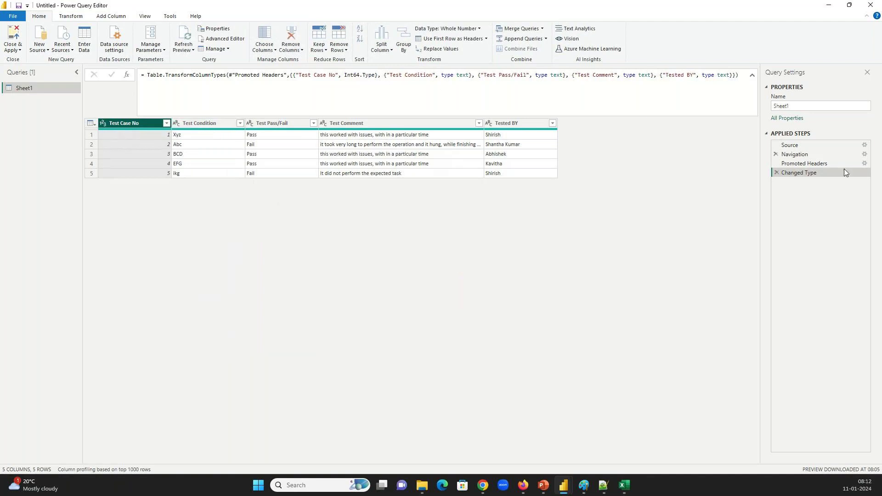
{"action": "left_click", "coordinate": [351, 75]}
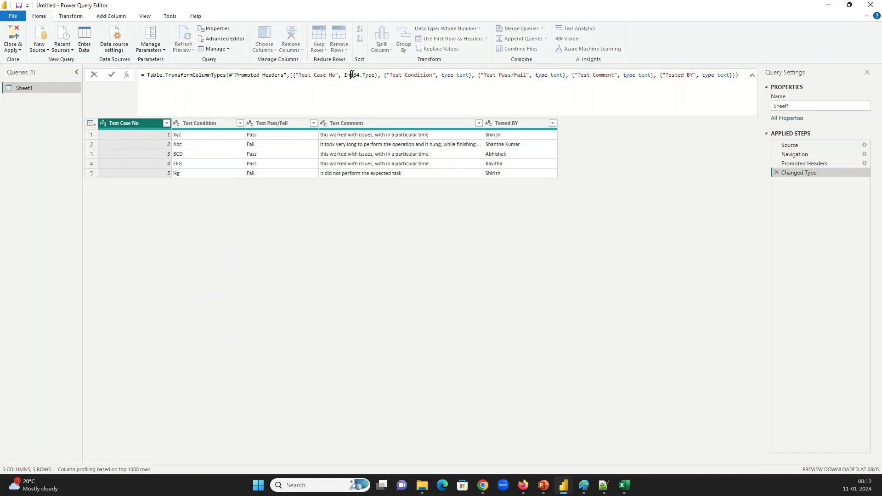
{"action": "double_click", "coordinate": [351, 75]}
Leave the type unchanged, inspect the first Test Case No value, and Close & Apply to the report
{"action": "right_click", "coordinate": [114, 125]}
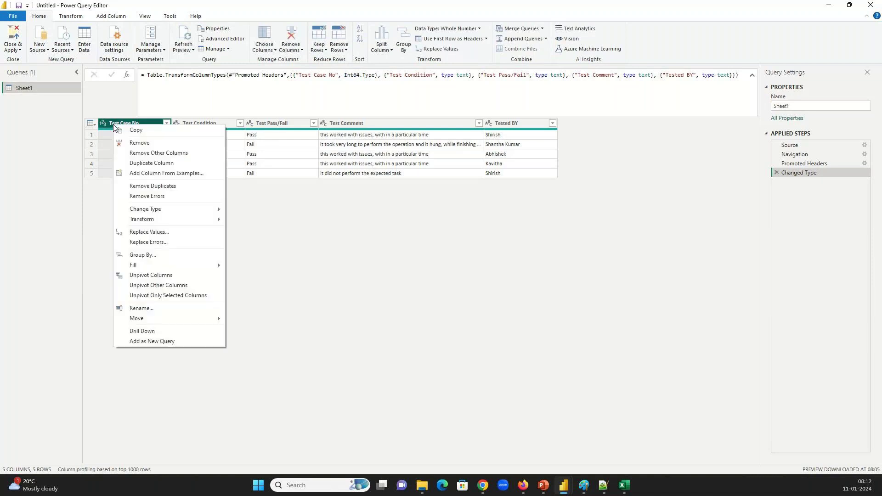
{"action": "mouse_move", "coordinate": [163, 213]}
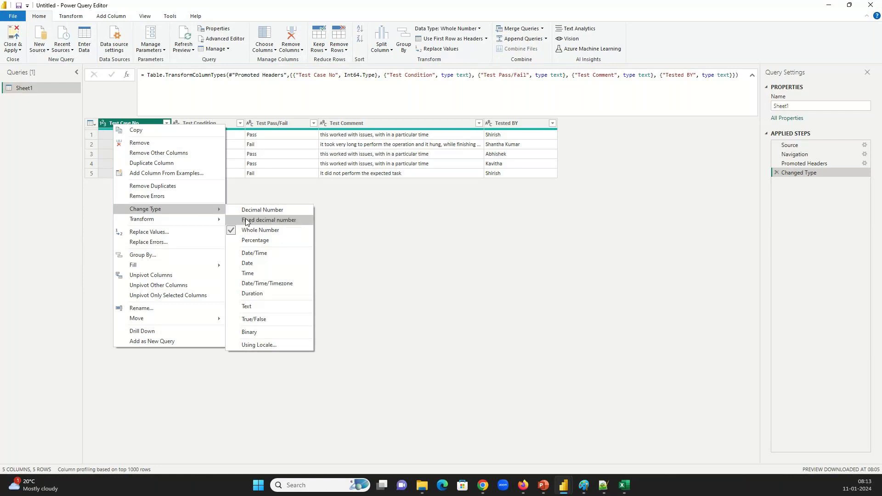
{"action": "left_click", "coordinate": [403, 144]}
{"action": "left_click", "coordinate": [134, 133]}
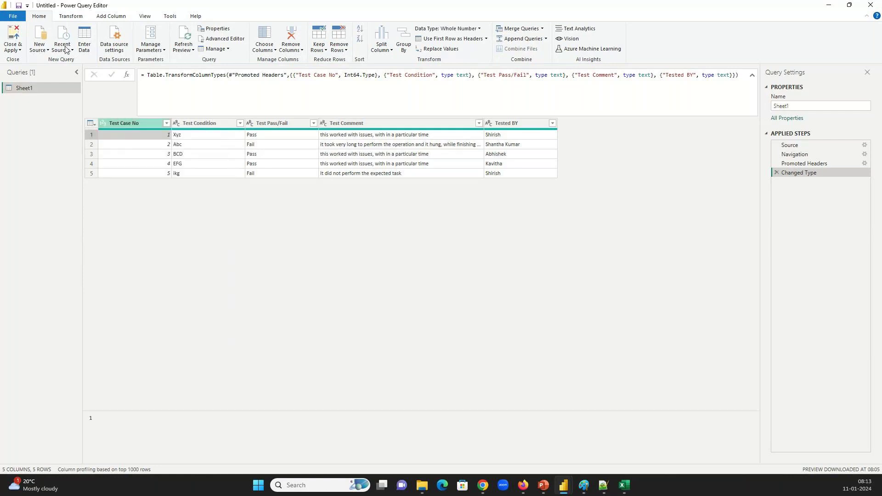
{"action": "left_click", "coordinate": [13, 38]}
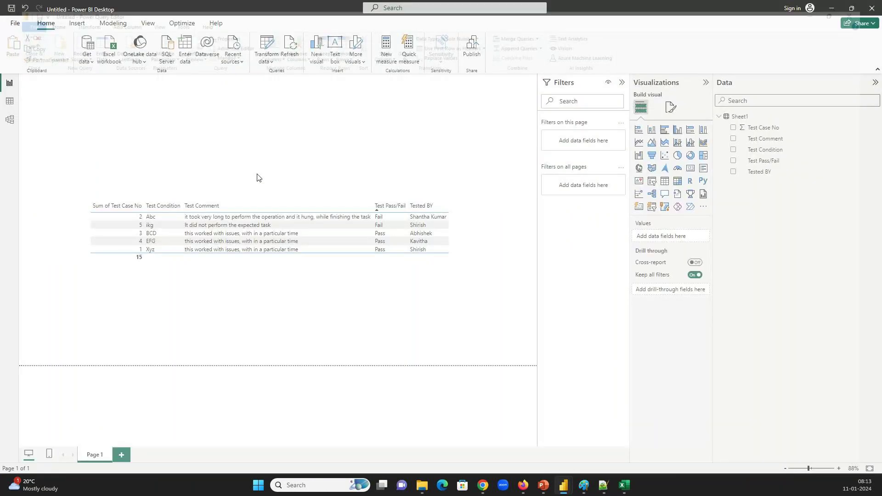
Sort the table by Sum of Test Case No ascending (1–5), then go to Transform data
{"action": "left_click", "coordinate": [97, 205]}
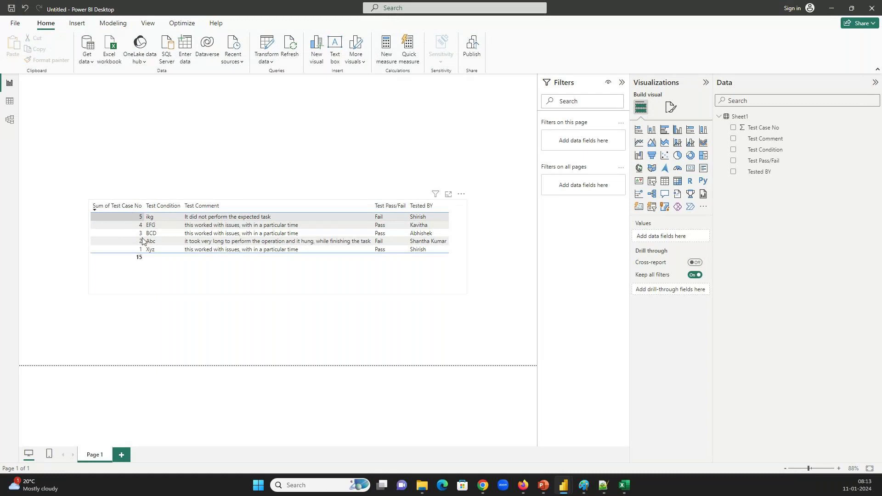
{"action": "left_click", "coordinate": [115, 205]}
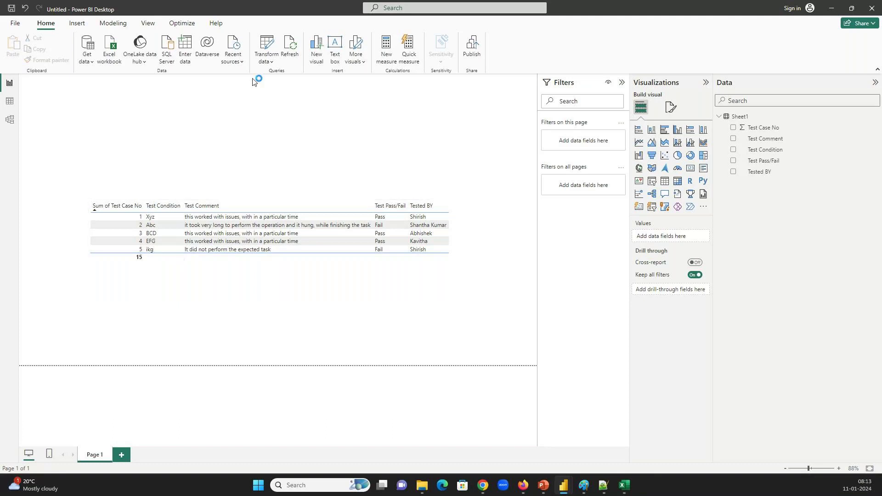
{"action": "left_click", "coordinate": [265, 48]}
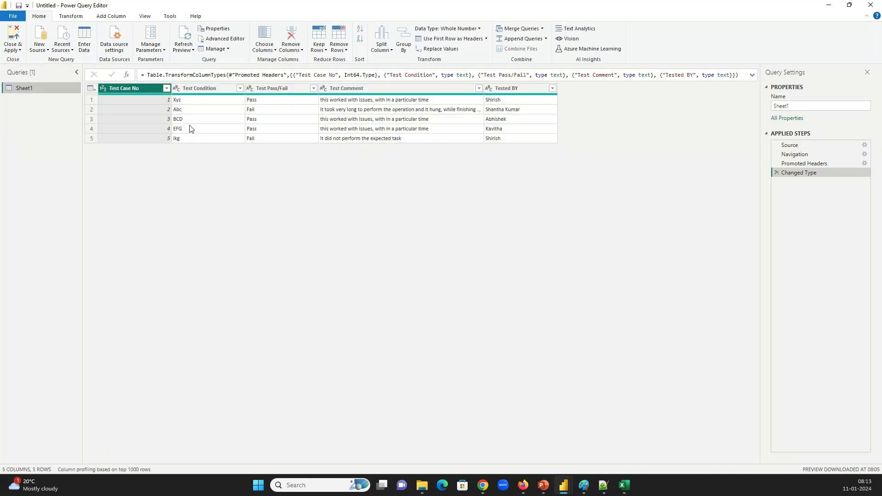
Change Test Case No to Text, replacing the current conversion, and Close & Apply to the report
{"action": "left_click", "coordinate": [147, 91]}
{"action": "right_click", "coordinate": [147, 91]}
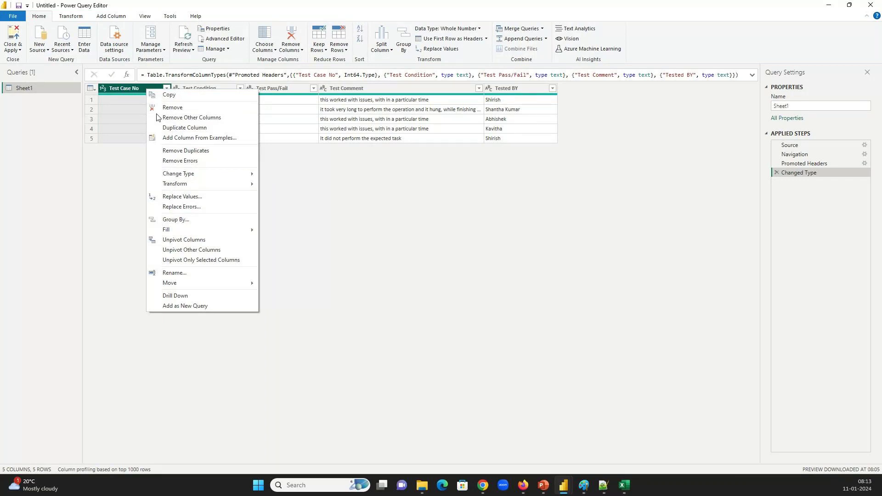
{"action": "mouse_move", "coordinate": [181, 176]}
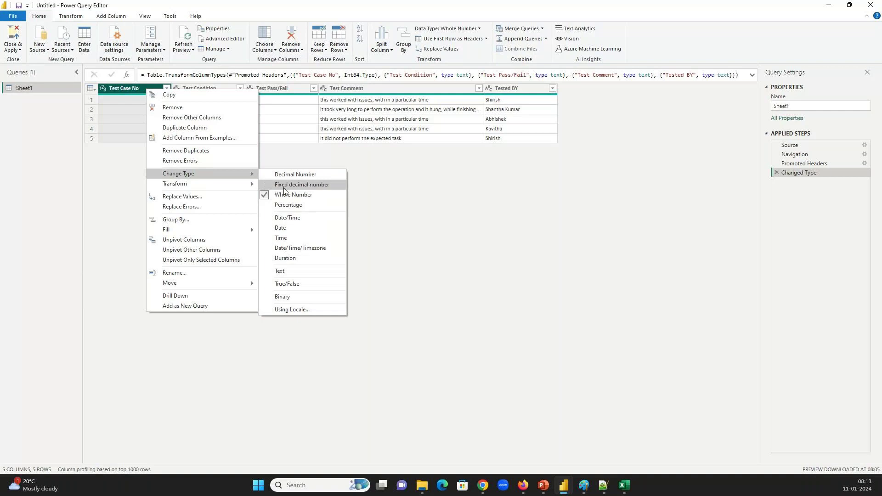
{"action": "left_click", "coordinate": [280, 271]}
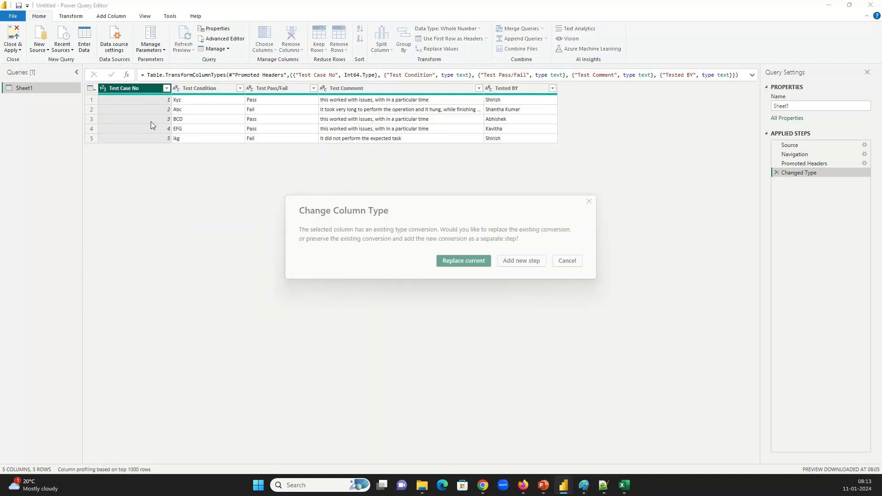
{"action": "left_click", "coordinate": [462, 261]}
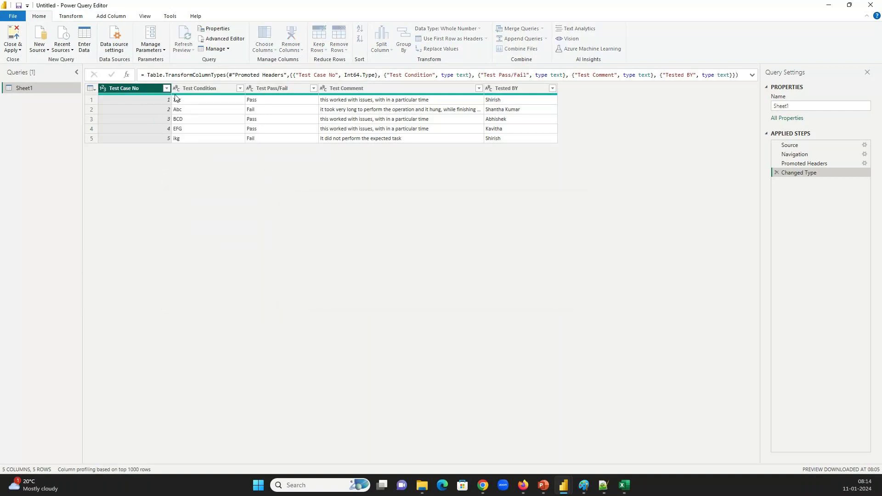
{"action": "left_click", "coordinate": [15, 34]}
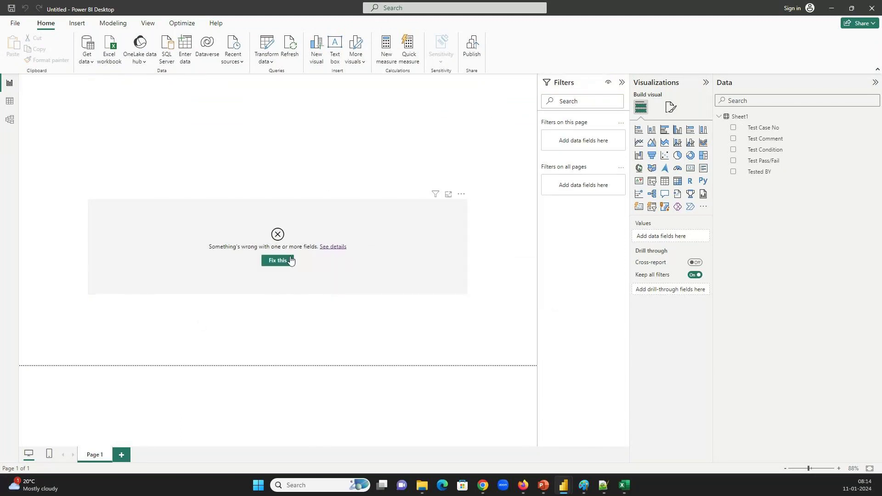
Fix the broken table fields, re-add Test Case No as an ascending-sorted column, and widen the Data pane
{"action": "left_click", "coordinate": [280, 261]}
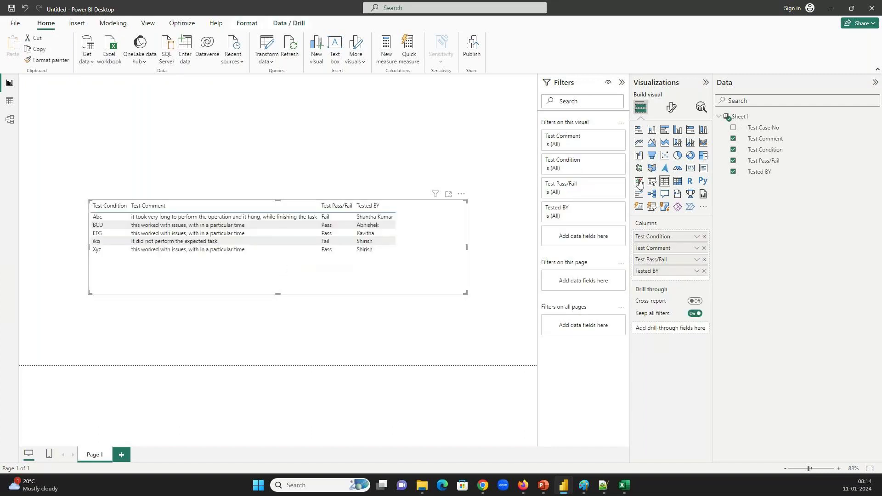
{"action": "left_click_drag", "start_coordinate": [763, 127], "coordinate": [661, 236]}
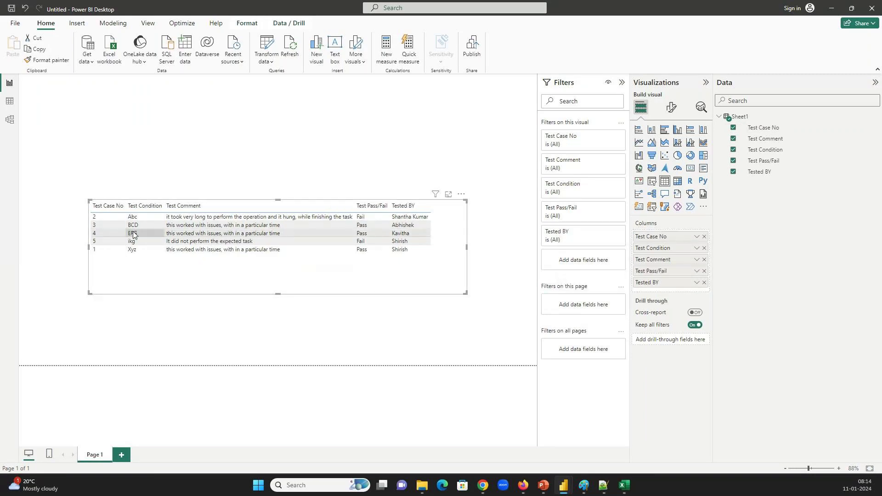
{"action": "left_click", "coordinate": [111, 210]}
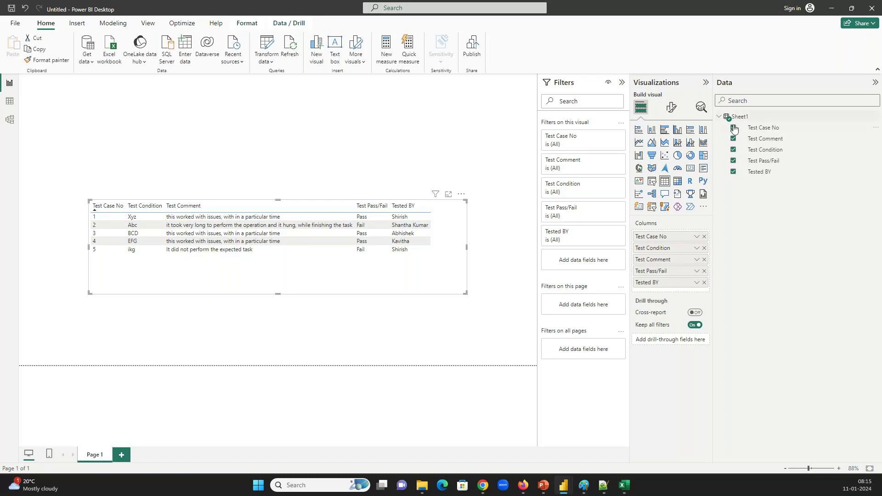
{"action": "left_click_drag", "start_coordinate": [714, 129], "coordinate": [690, 130]}
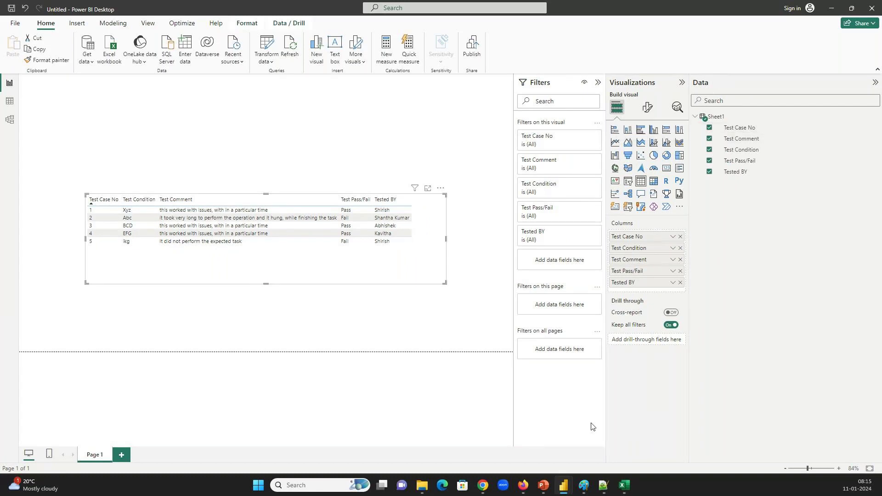
Launch Snipping Tool via an 'sn' search, snip the Sheet1 field list, then return to Power BI's Transform data
{"action": "left_click", "coordinate": [249, 488]}
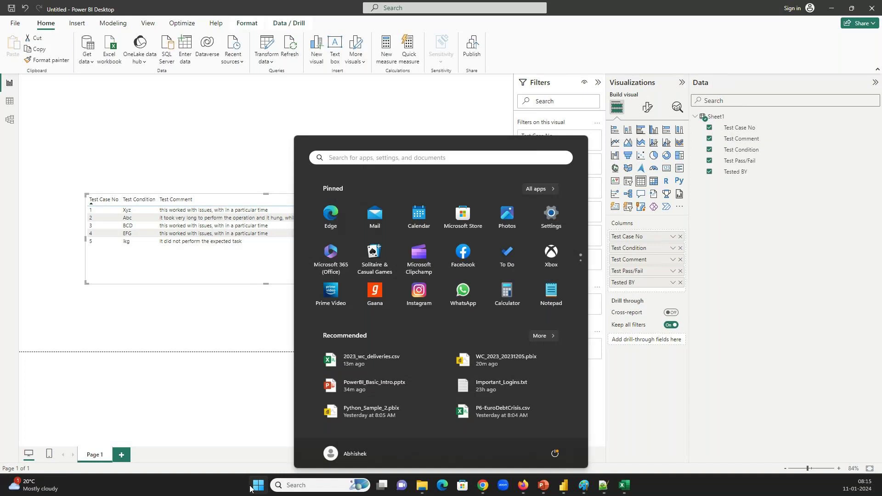
{"action": "type", "text": "sn"}
{"action": "key", "text": "Return"}
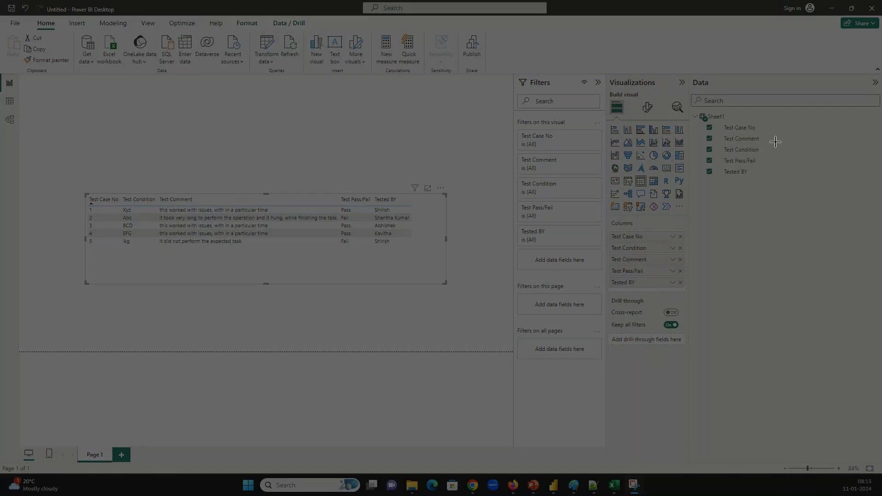
{"action": "left_click_drag", "start_coordinate": [696, 104], "coordinate": [790, 194]}
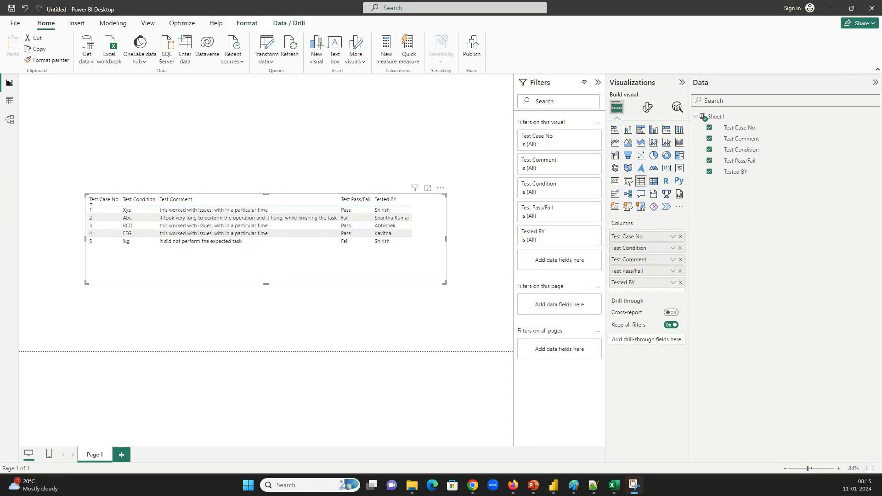
{"action": "left_click_drag", "start_coordinate": [73, 80], "coordinate": [551, 96]}
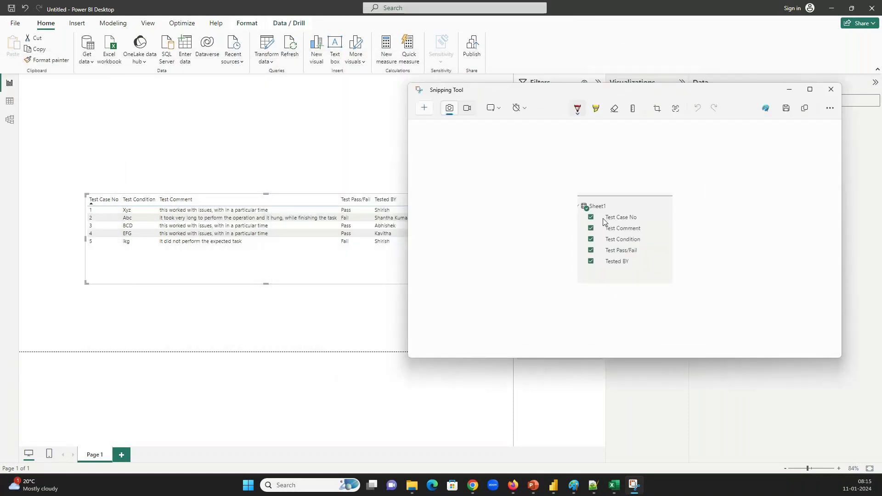
{"action": "left_click", "coordinate": [154, 115]}
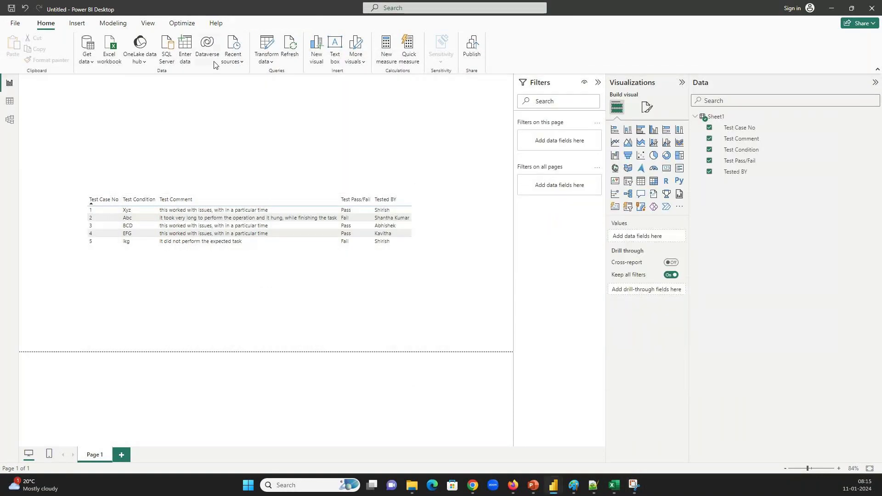
{"action": "left_click", "coordinate": [266, 46]}
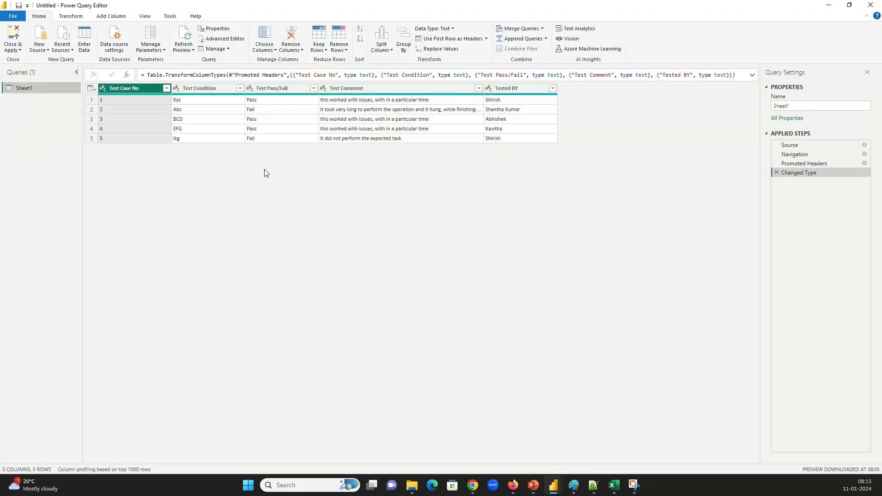
Change Test Case No to Whole Number, replacing the current type, and close & apply
{"action": "right_click", "coordinate": [154, 90]}
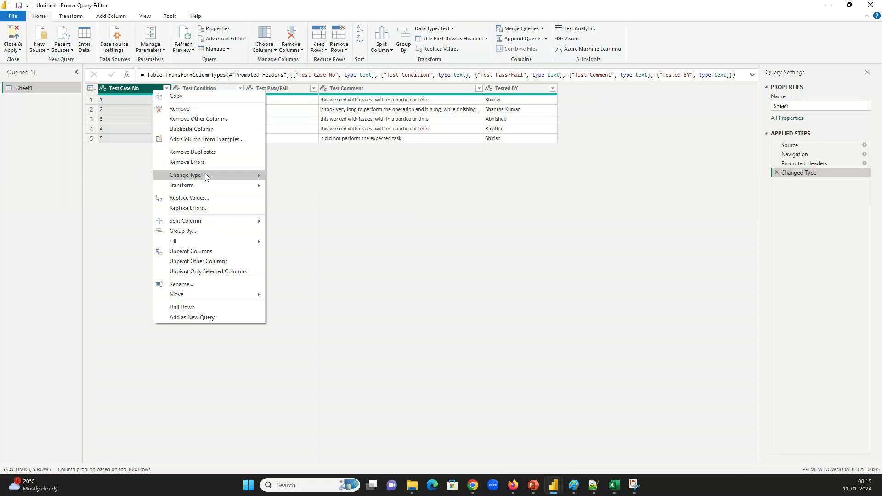
{"action": "mouse_move", "coordinate": [204, 173]}
{"action": "left_click", "coordinate": [309, 195]}
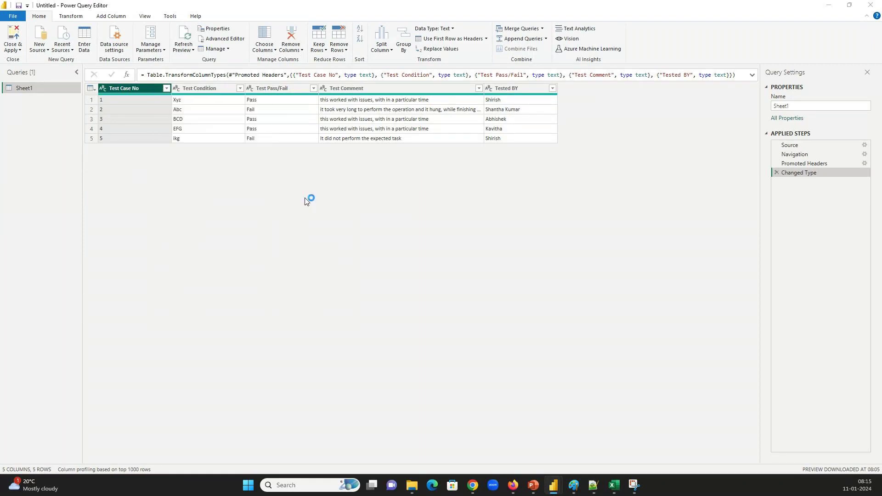
{"action": "left_click", "coordinate": [463, 271]}
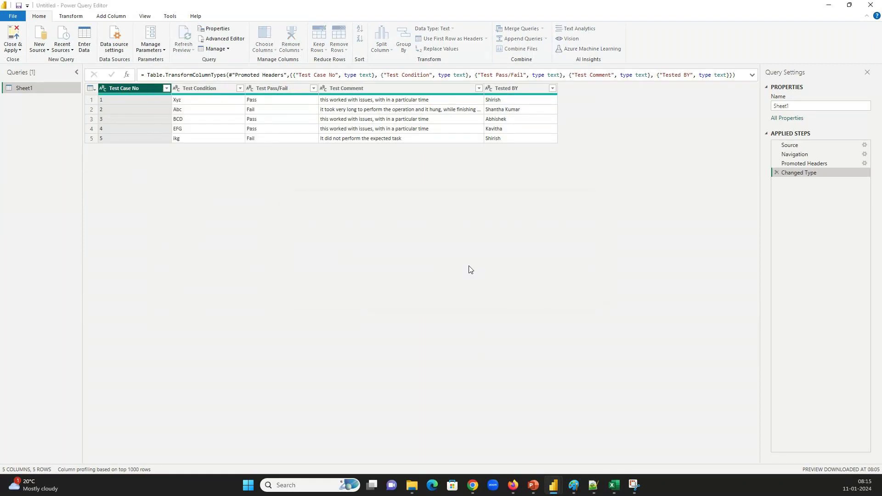
{"action": "left_click", "coordinate": [14, 39]}
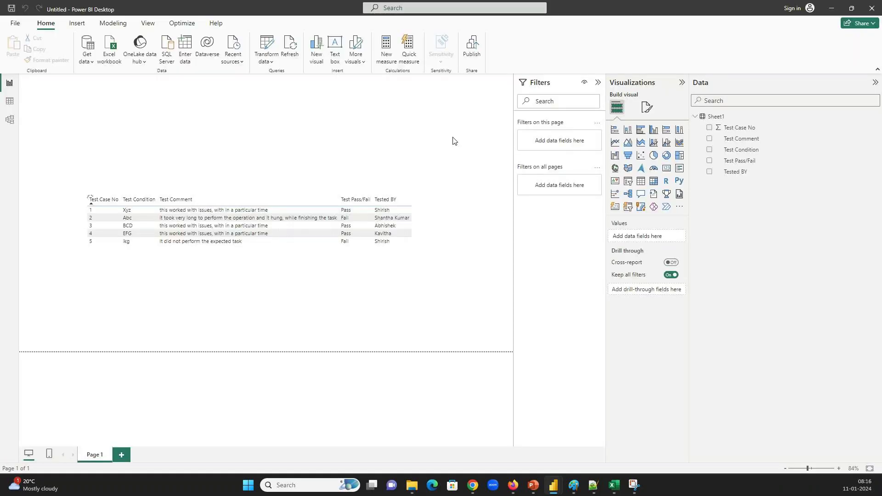
Move the snip window aside, minimise it, and select the test-case table visual
{"action": "left_click_drag", "start_coordinate": [588, 89], "coordinate": [402, 48]}
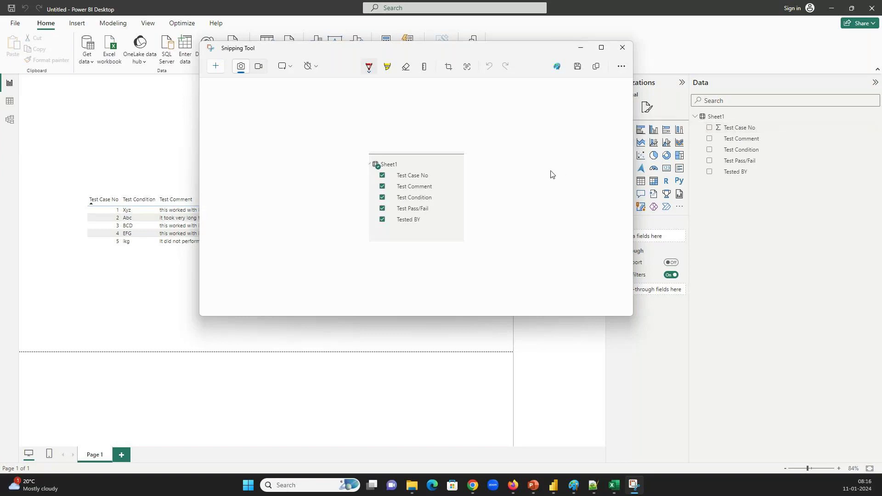
{"action": "left_click", "coordinate": [584, 51]}
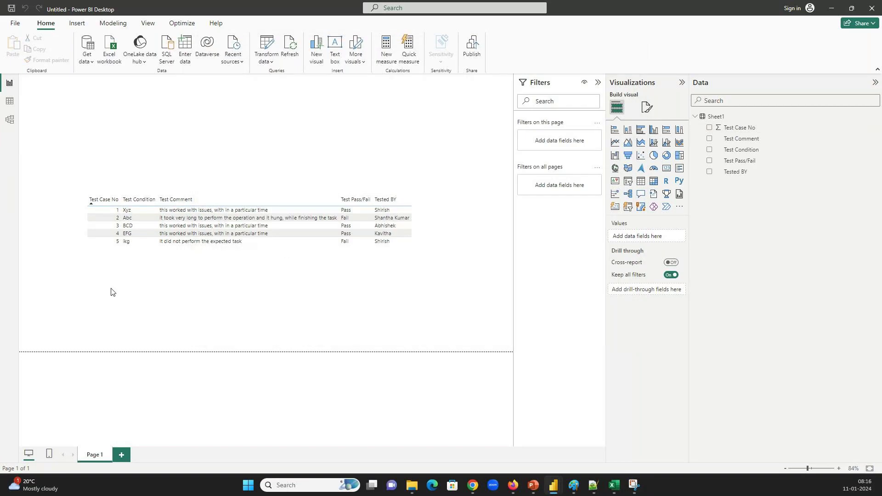
{"action": "left_click", "coordinate": [112, 265]}
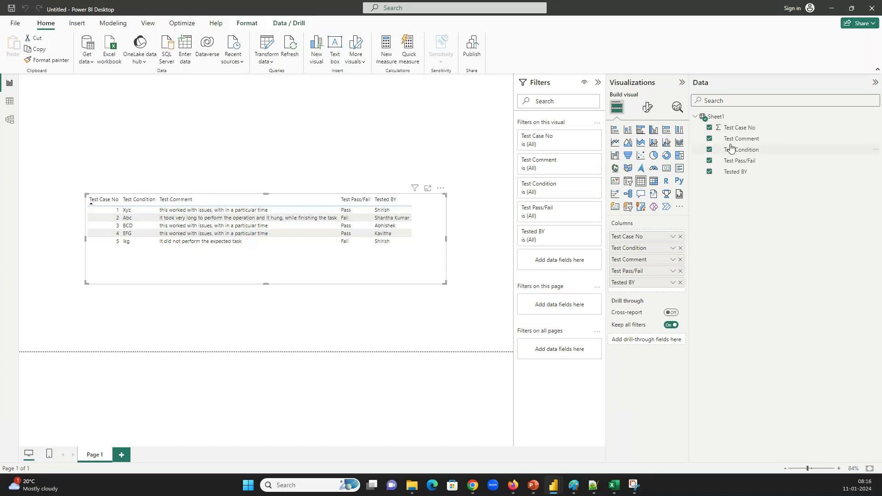
{"action": "double_click", "coordinate": [736, 128]}
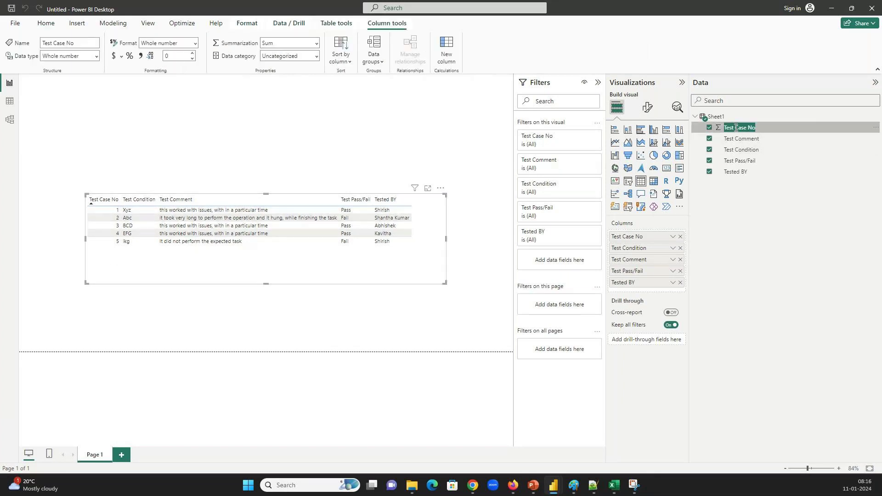
{"action": "key", "text": "Escape"}
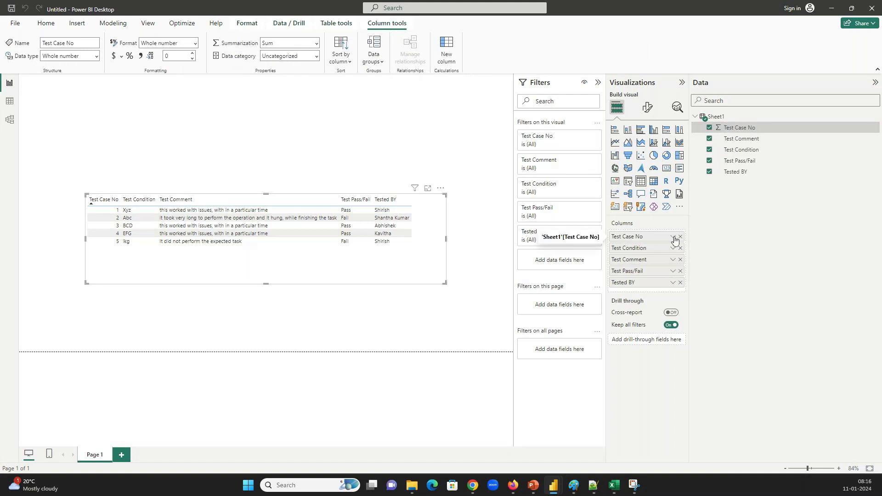
{"action": "left_click", "coordinate": [673, 237]}
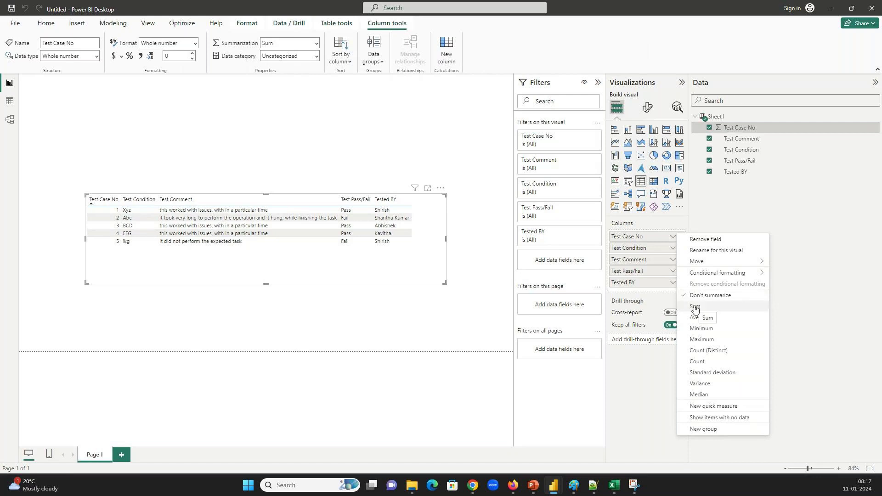
{"action": "left_click", "coordinate": [650, 226]}
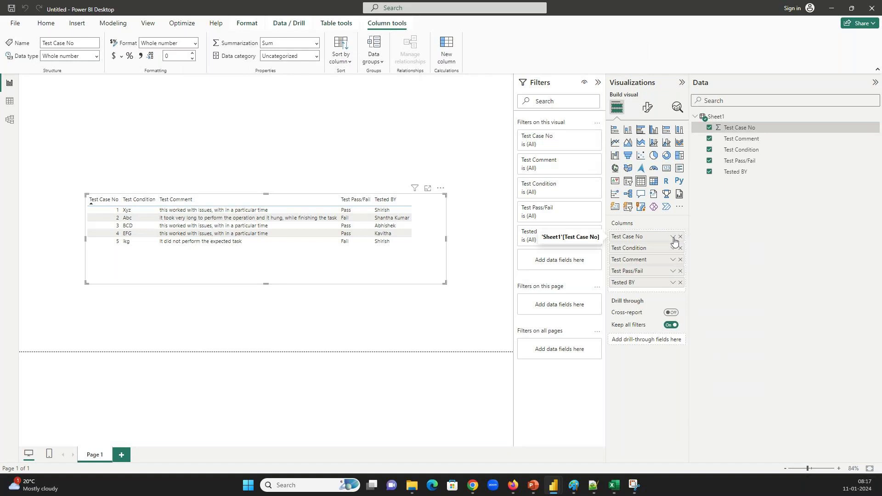
{"action": "left_click", "coordinate": [673, 238]}
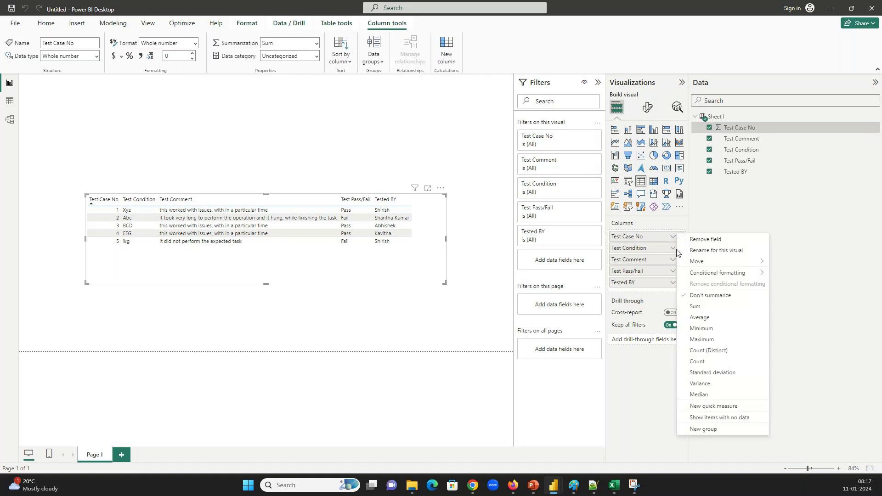
{"action": "left_click", "coordinate": [695, 306]}
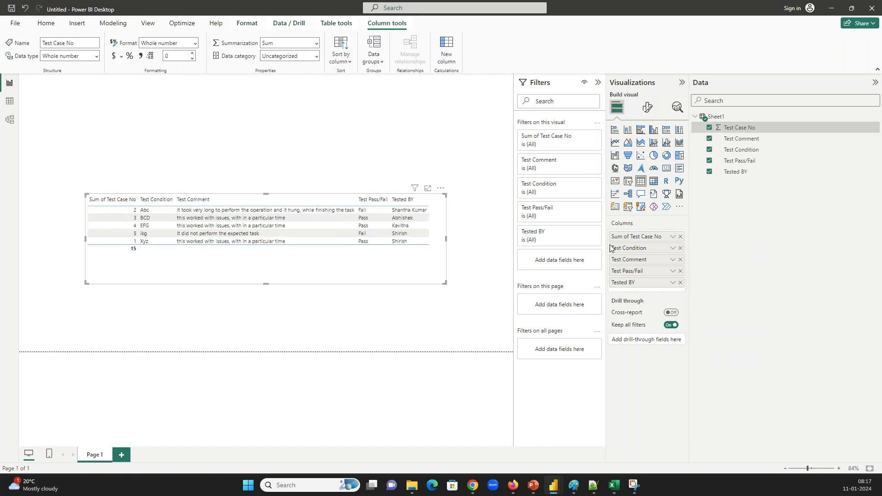
{"action": "left_click", "coordinate": [672, 236]}
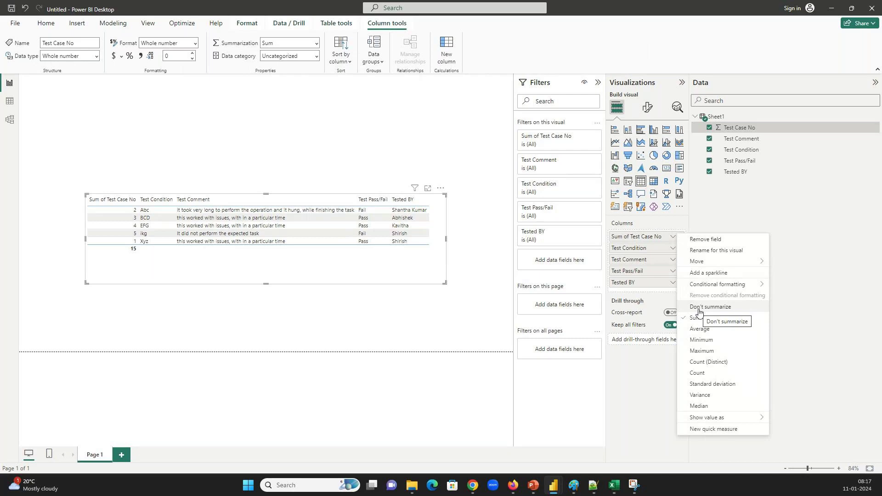
{"action": "left_click", "coordinate": [699, 308]}
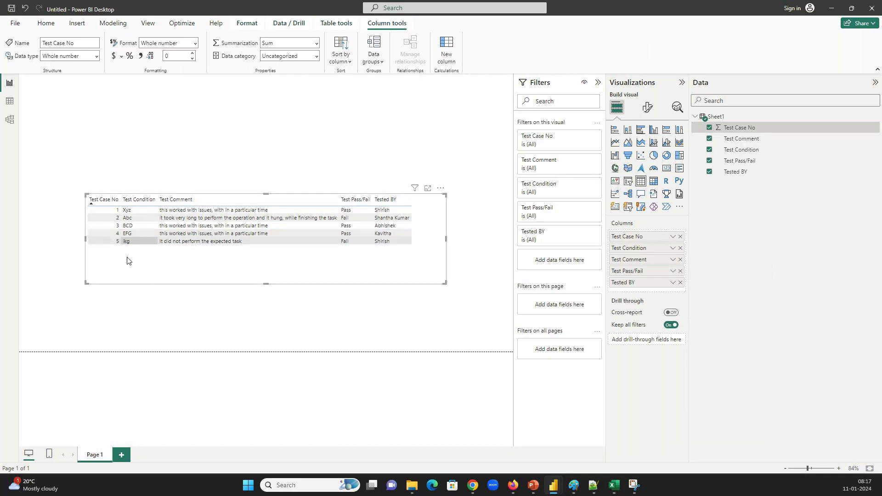
{"action": "left_click", "coordinate": [263, 164]}
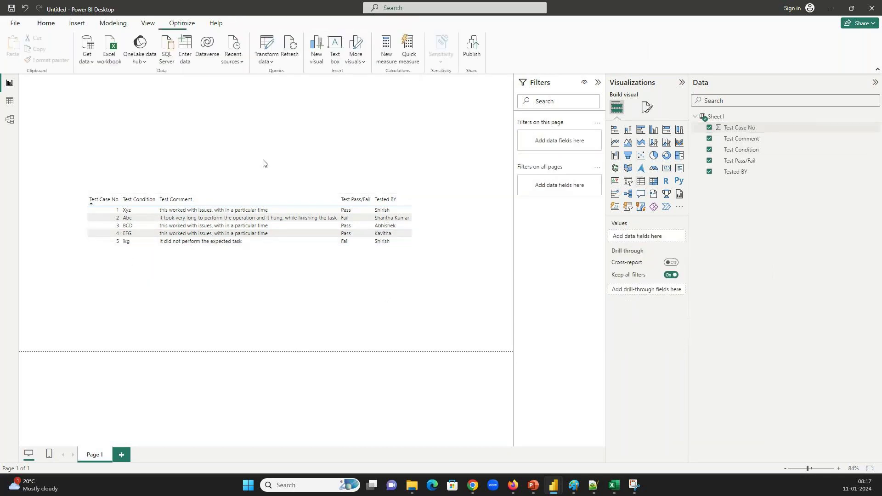
{"action": "left_click_drag", "start_coordinate": [251, 261], "coordinate": [126, 315]}
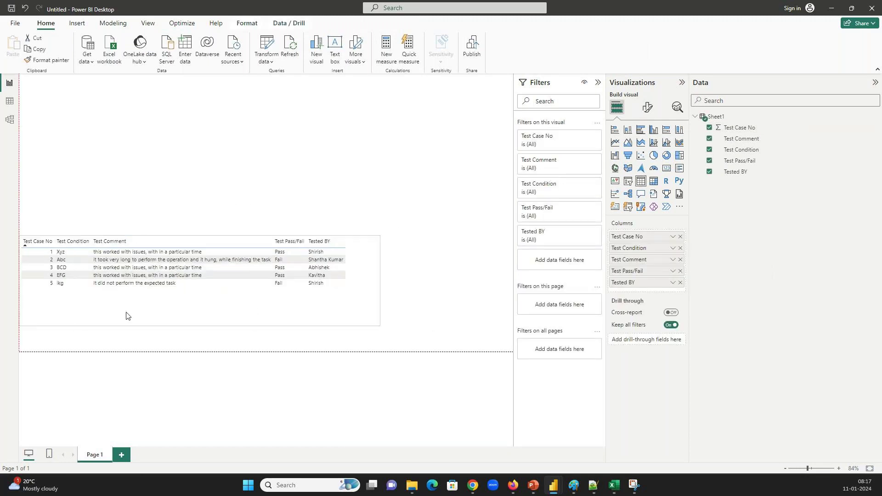
Finish placing the table at the page's left edge and deselect it
{"action": "left_click", "coordinate": [457, 182]}
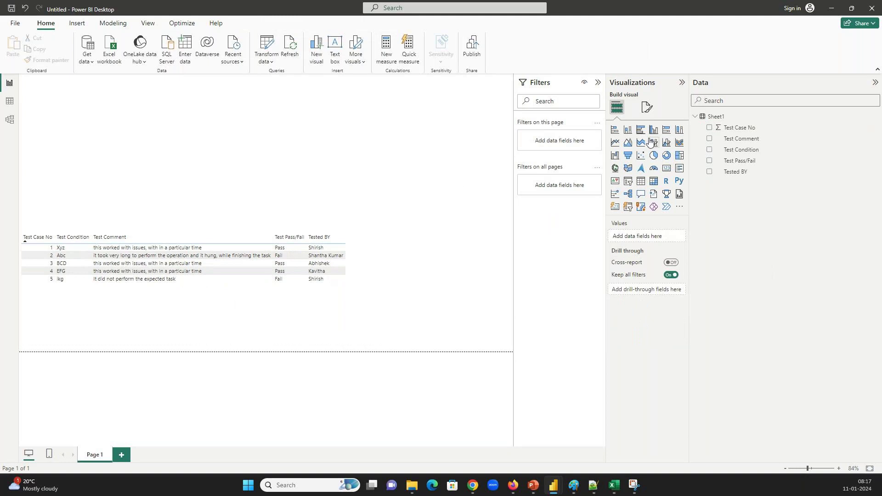
{"action": "left_click", "coordinate": [367, 258]}
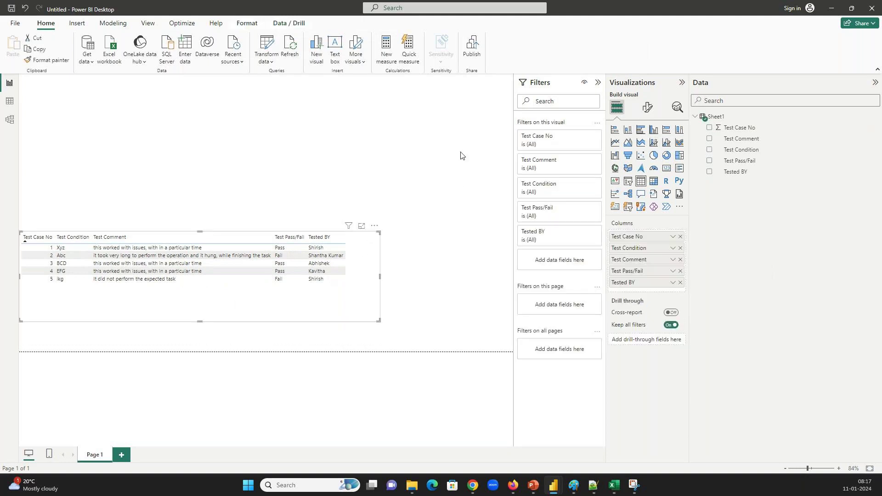
{"action": "left_click", "coordinate": [463, 145]}
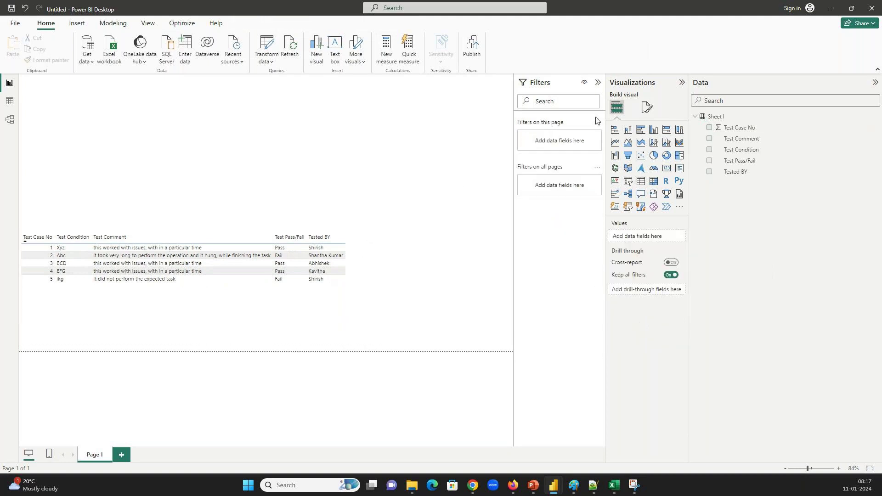
Add a chart of Sum of Test Case No by Test Pass/Fail, enlarge it, and make it a clustered column chart
{"action": "left_click", "coordinate": [644, 133]}
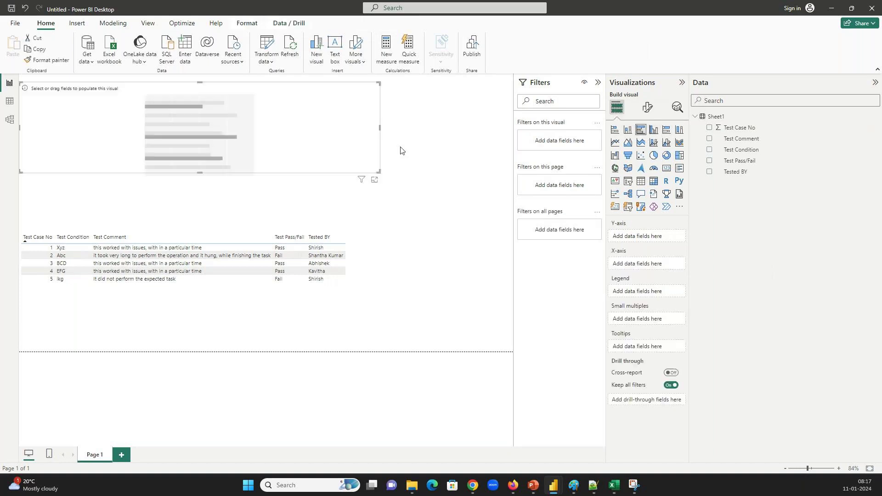
{"action": "left_click", "coordinate": [709, 161]}
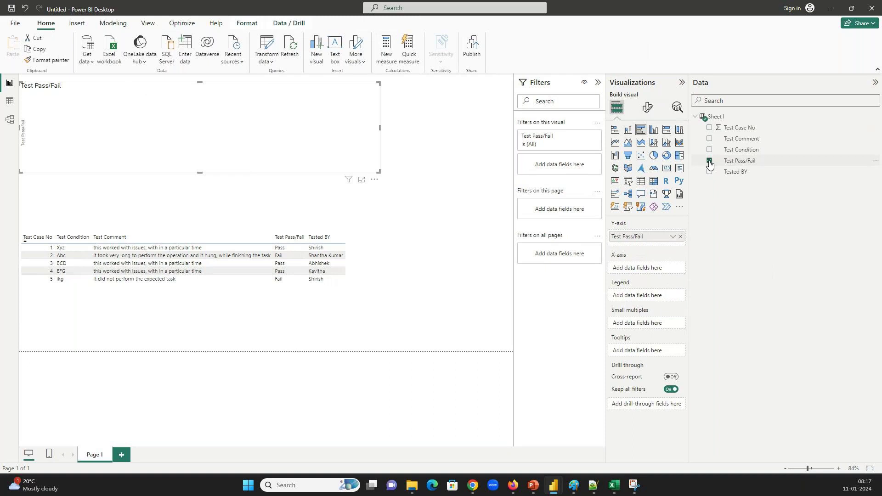
{"action": "left_click", "coordinate": [709, 128]}
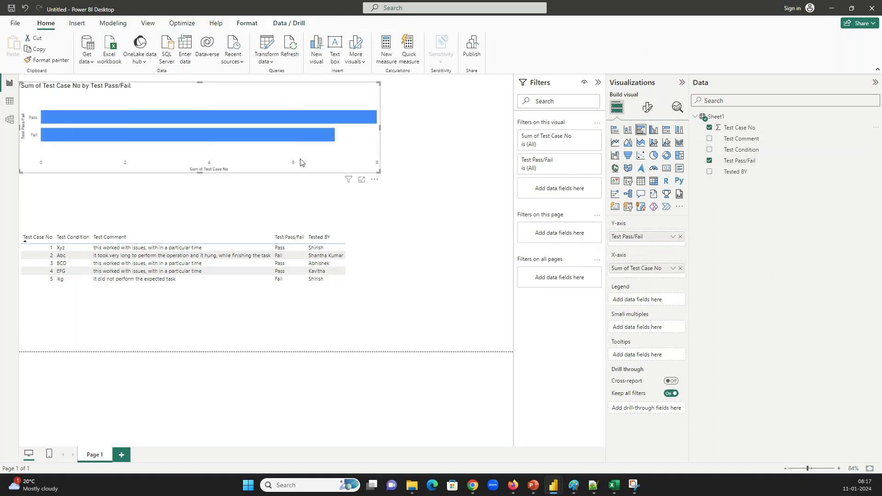
{"action": "left_click_drag", "start_coordinate": [379, 173], "coordinate": [426, 191]}
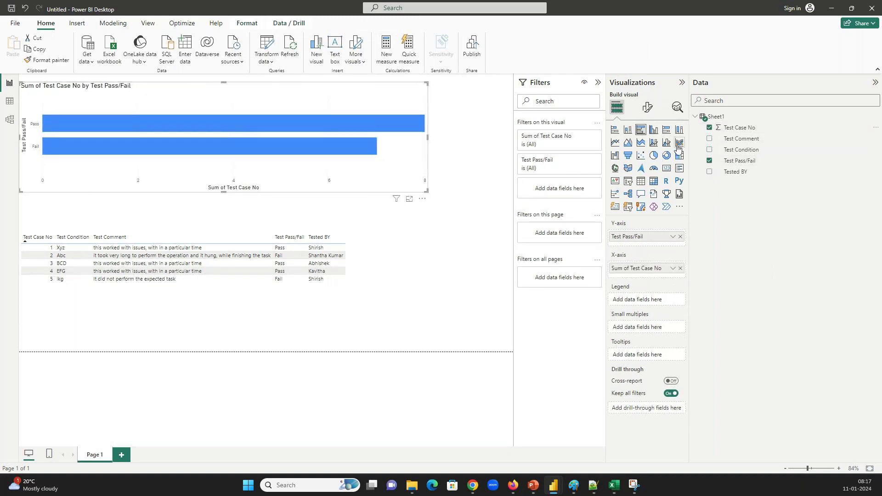
{"action": "left_click", "coordinate": [654, 132]}
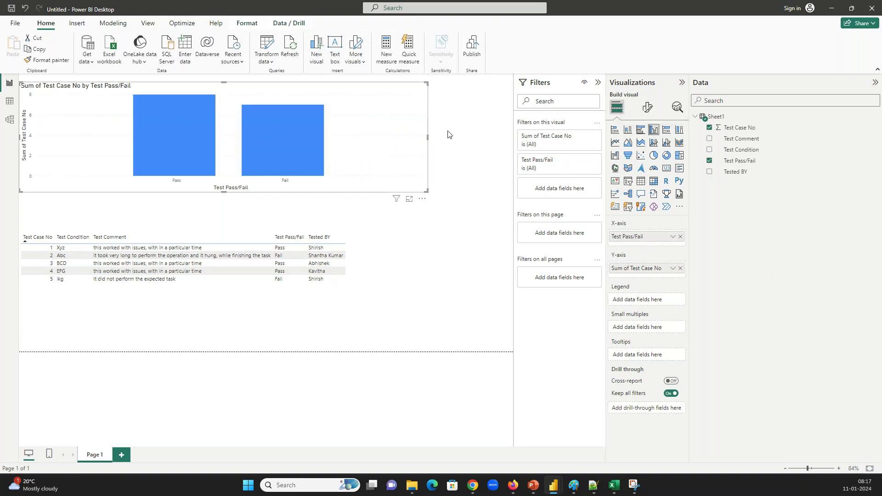
{"action": "left_click", "coordinate": [647, 108]}
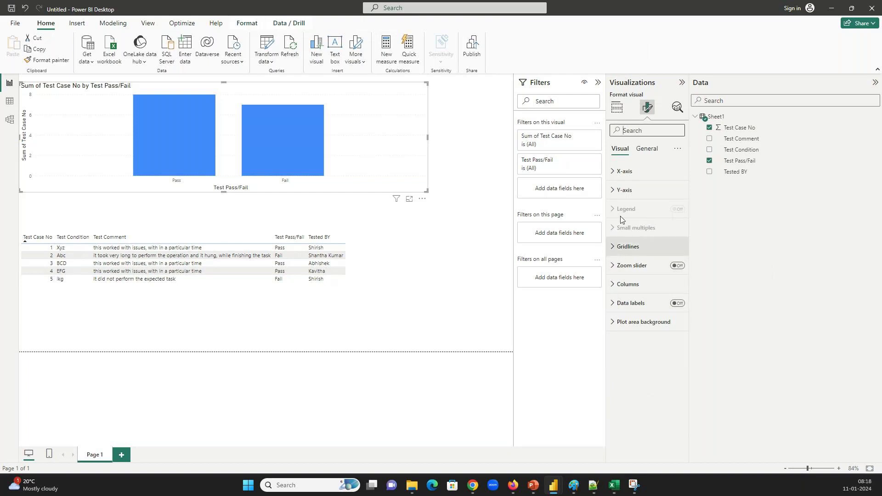
Turn on the chart background under General > Effects
{"action": "left_click", "coordinate": [649, 148]}
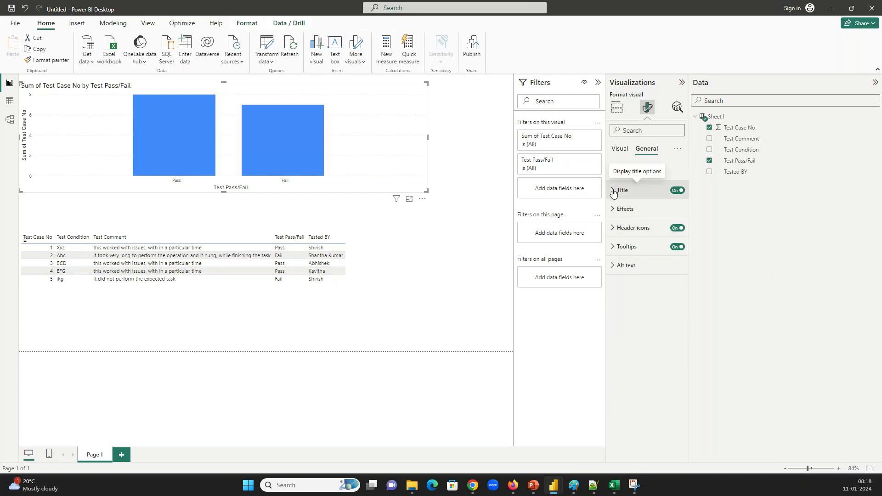
{"action": "left_click", "coordinate": [610, 214]}
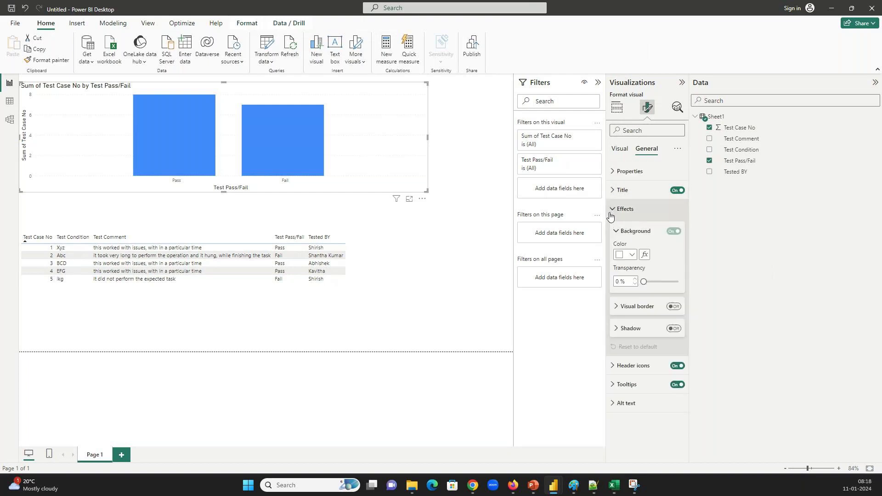
{"action": "left_click", "coordinate": [628, 255]}
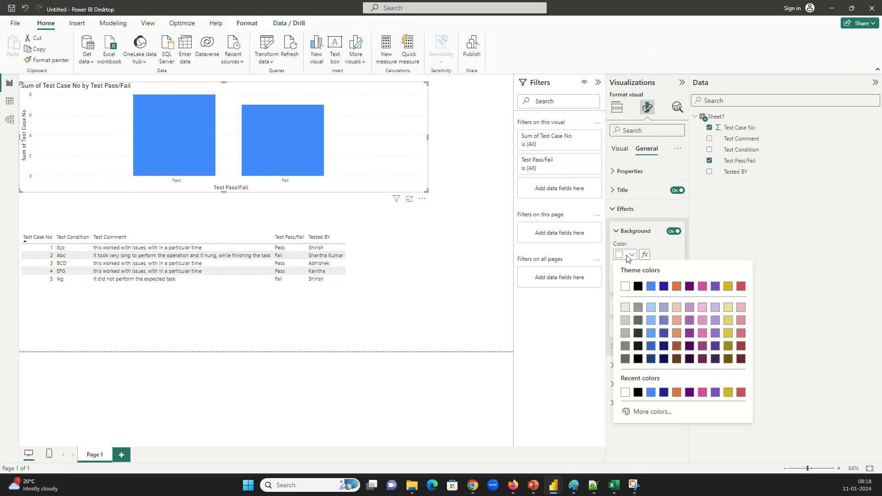
Set the columns' default colour to light yellow and shrink the chart to a small top-left tile
{"action": "left_click", "coordinate": [632, 134]}
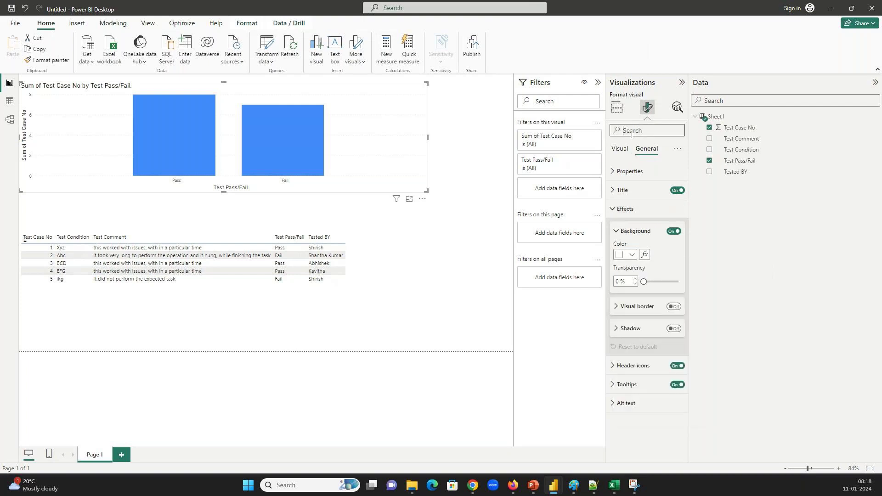
{"action": "type", "text": "color"}
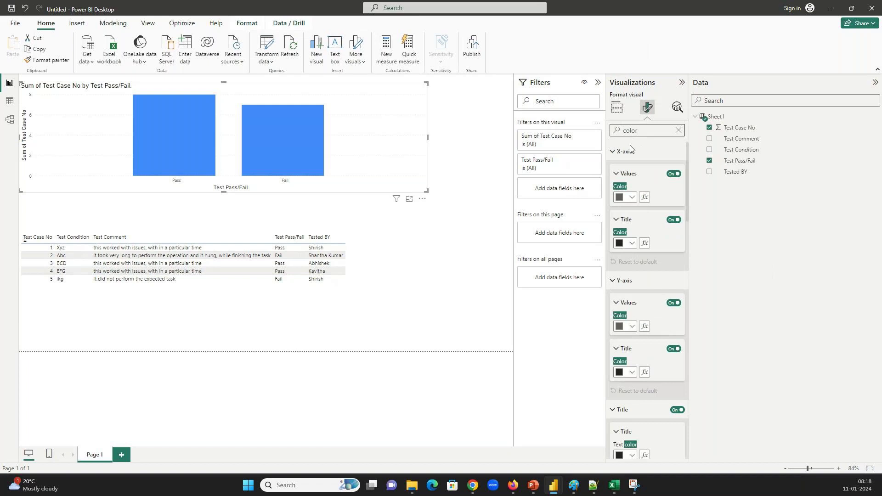
{"action": "scroll", "coordinate": [688, 231], "scroll_direction": "down", "scroll_amount": 5}
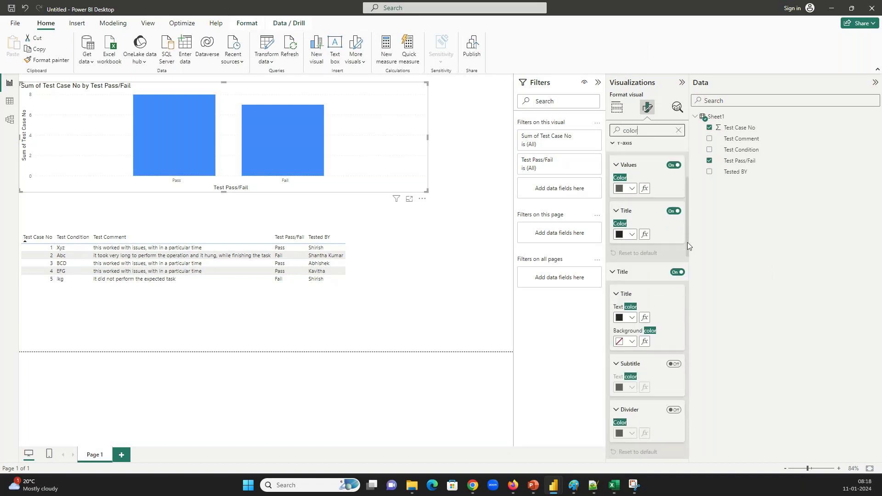
{"action": "left_click_drag", "start_coordinate": [687, 276], "coordinate": [689, 436]}
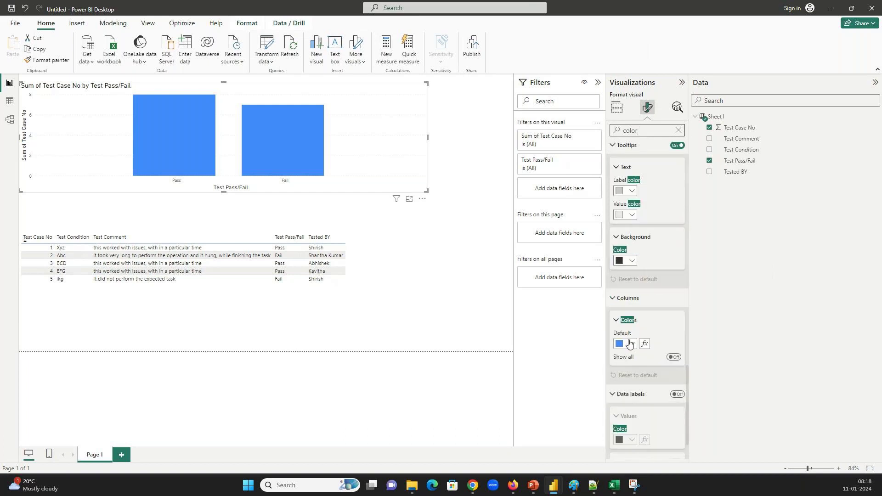
{"action": "left_click", "coordinate": [630, 344]}
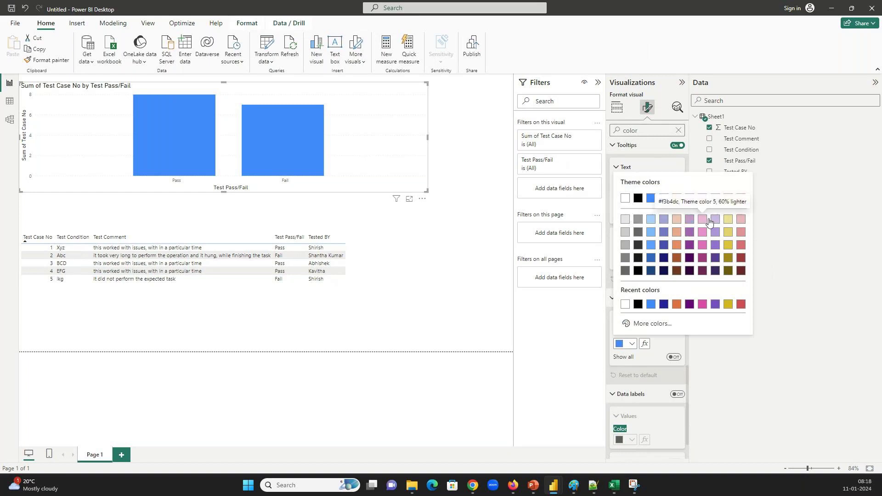
{"action": "left_click", "coordinate": [728, 219]}
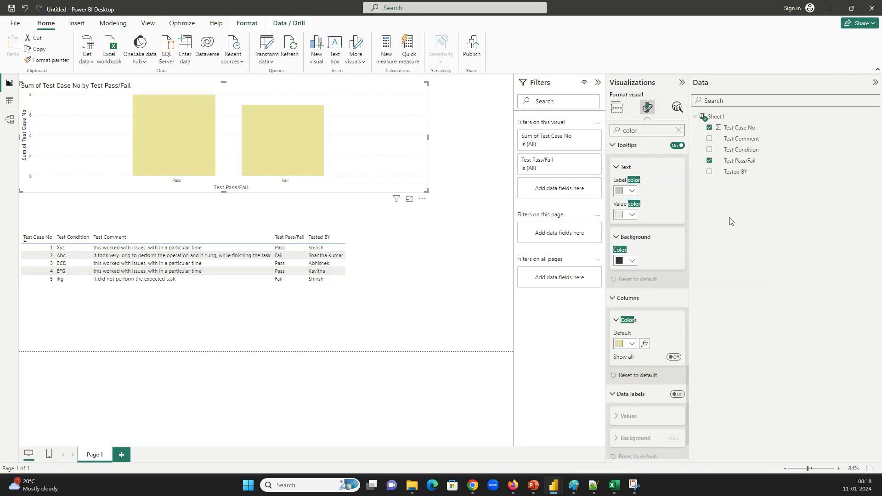
{"action": "left_click_drag", "start_coordinate": [424, 190], "coordinate": [158, 209]}
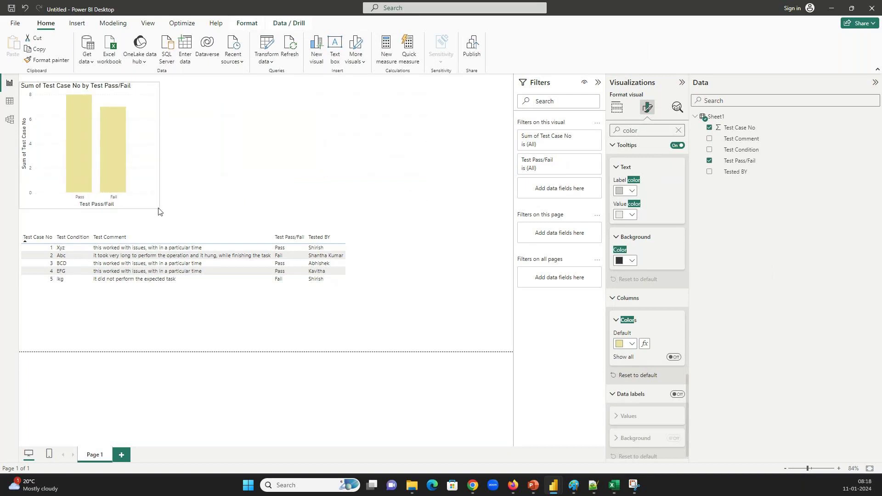
{"action": "left_click", "coordinate": [163, 133]}
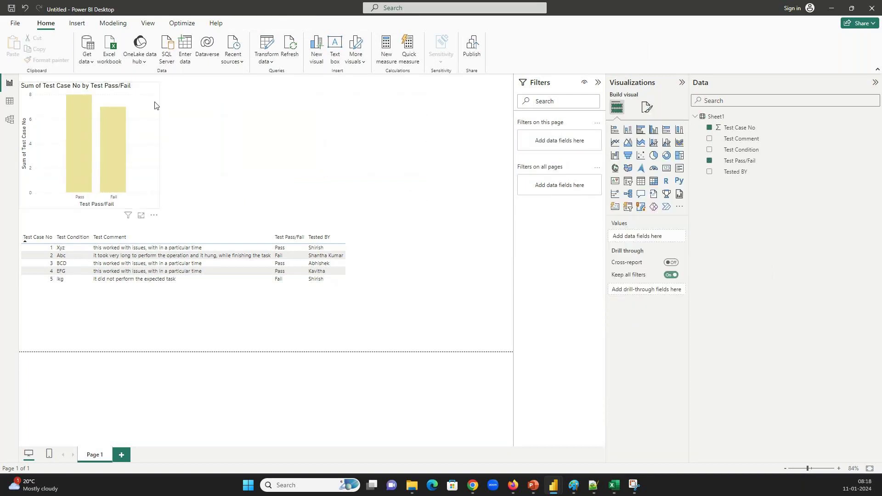
Duplicate the yellow chart, switch the copy's axis from Test Pass/Fail to Tested BY, and widen it slightly
{"action": "left_click", "coordinate": [155, 105]}
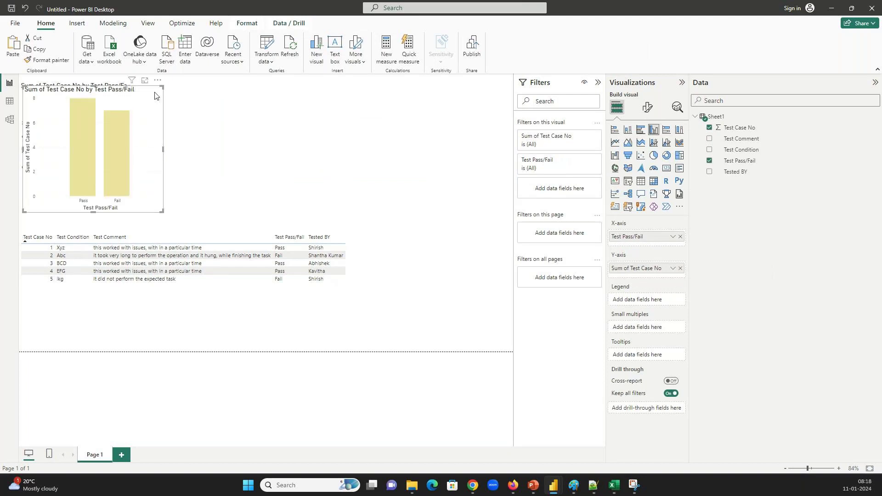
{"action": "key", "text": "ctrl+c"}
{"action": "key", "text": "ctrl+v"}
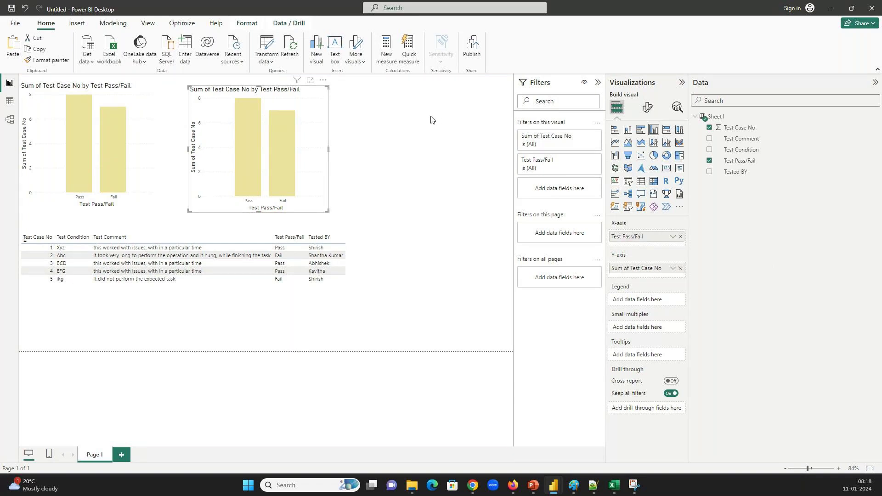
{"action": "left_click", "coordinate": [681, 237]}
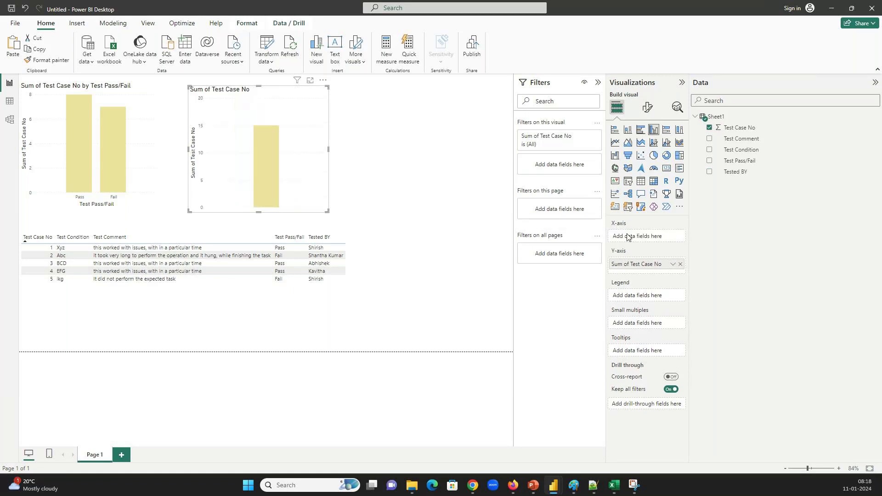
{"action": "left_click_drag", "start_coordinate": [736, 171], "coordinate": [652, 237]}
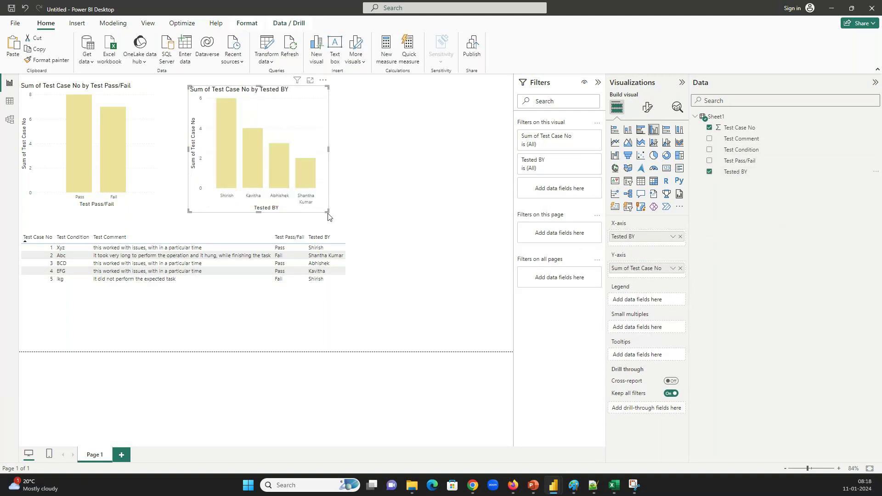
{"action": "left_click_drag", "start_coordinate": [333, 215], "coordinate": [357, 207]}
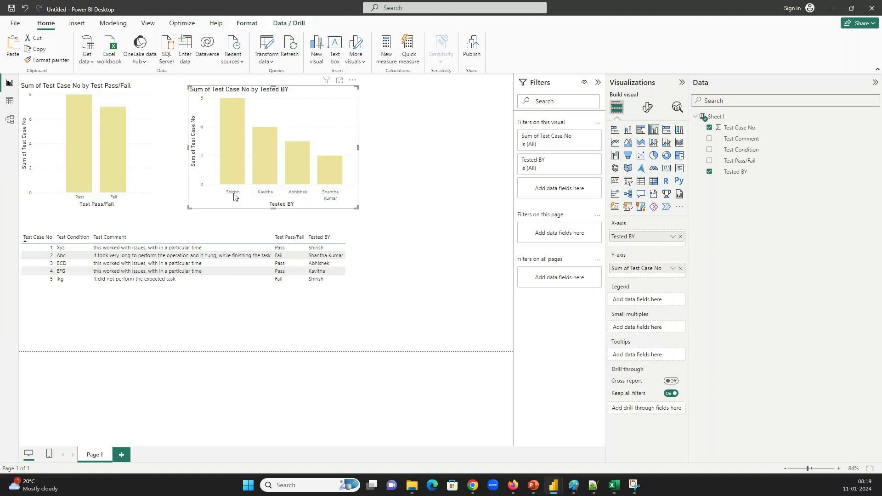
{"action": "left_click", "coordinate": [319, 284]}
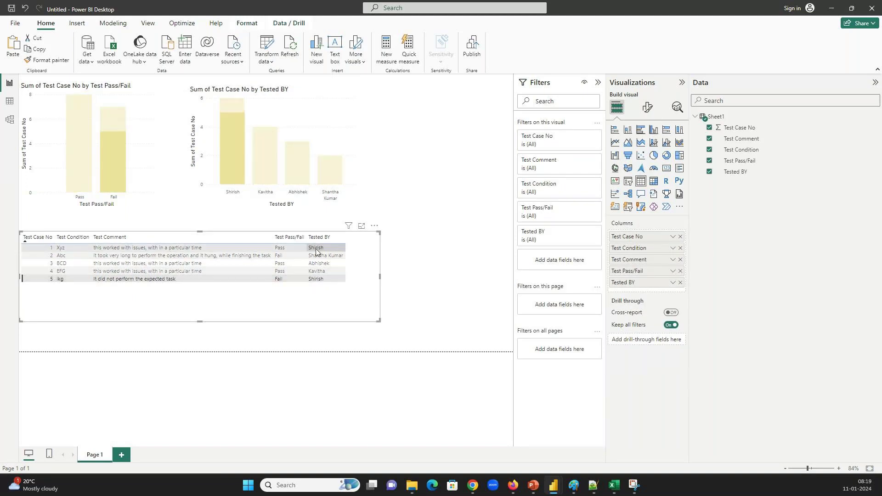
{"action": "left_click", "coordinate": [299, 247]}
{"action": "left_click", "coordinate": [280, 248]}
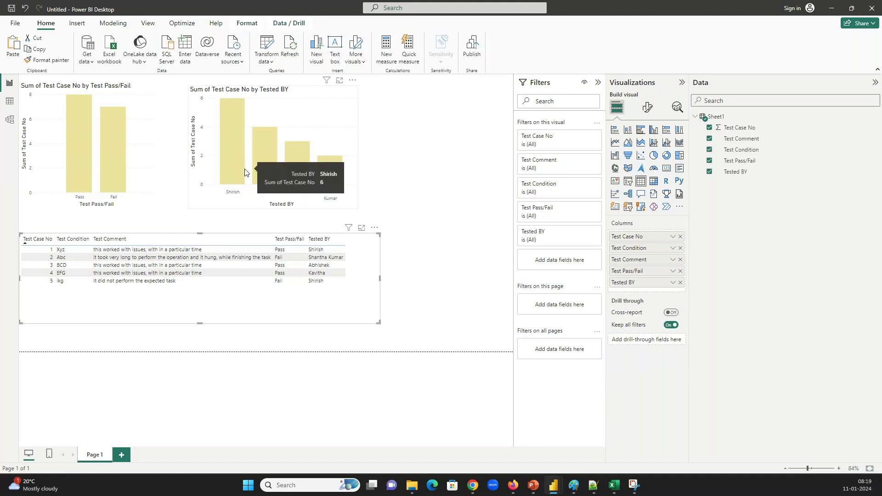
{"action": "mouse_move", "coordinate": [235, 110]}
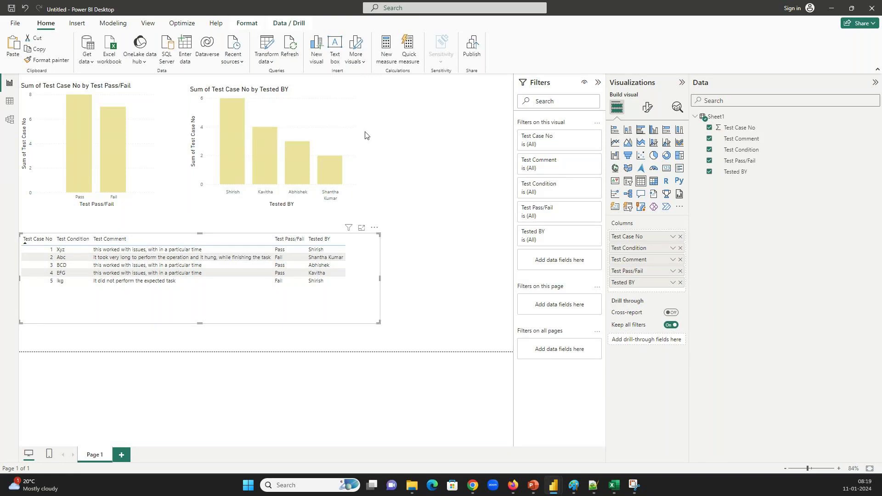
{"action": "left_click", "coordinate": [348, 117]}
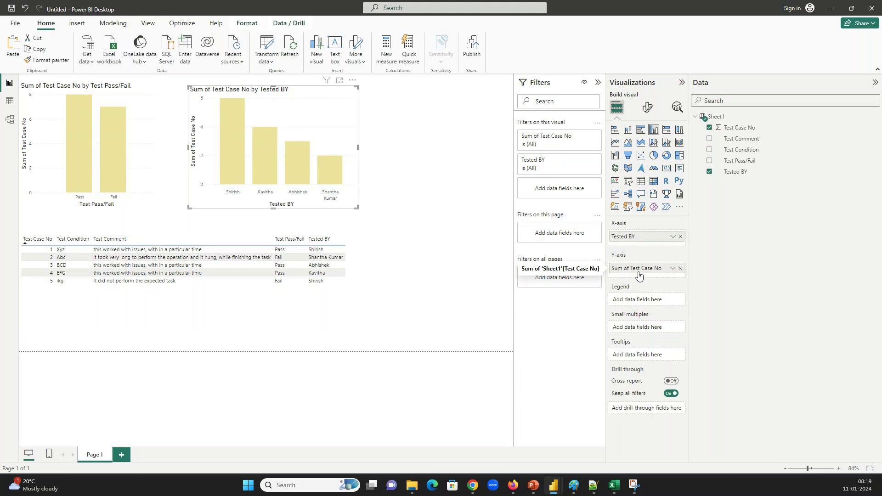
Switch the Tested BY chart's Test Case No summary from Sum to Count
{"action": "left_click", "coordinate": [672, 271]}
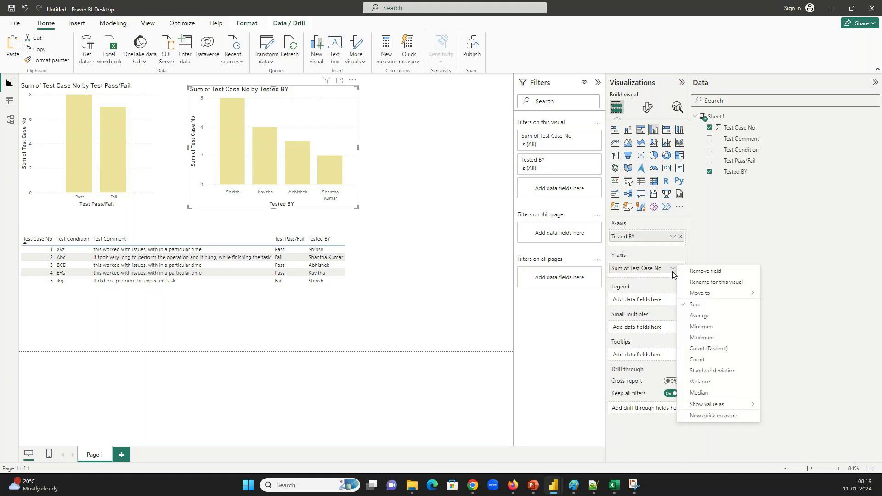
{"action": "left_click", "coordinate": [697, 358]}
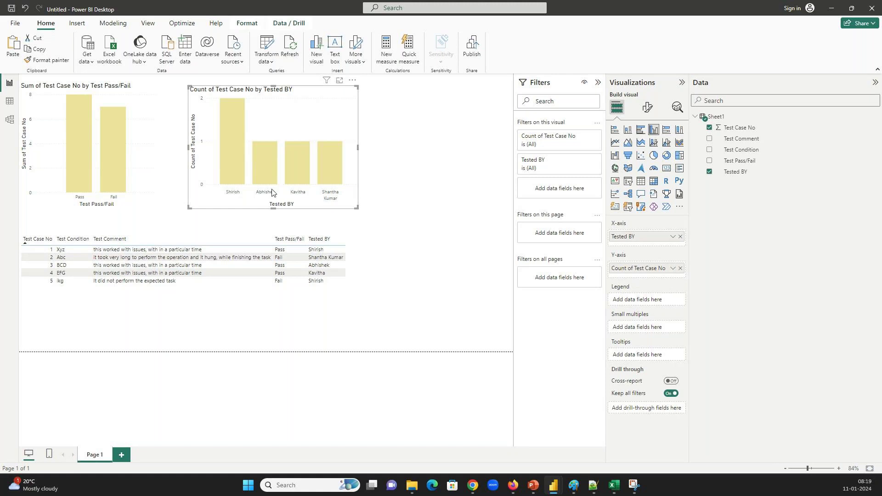
{"action": "left_click", "coordinate": [330, 298]}
Place a copy of the test-case table below the original and size both tables to fit the page
{"action": "left_click_drag", "start_coordinate": [380, 324], "coordinate": [358, 299]}
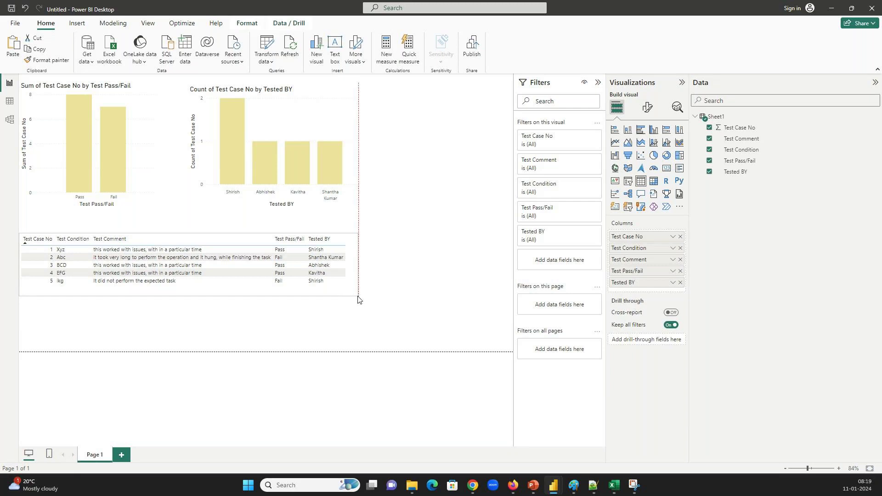
{"action": "left_click", "coordinate": [222, 307]}
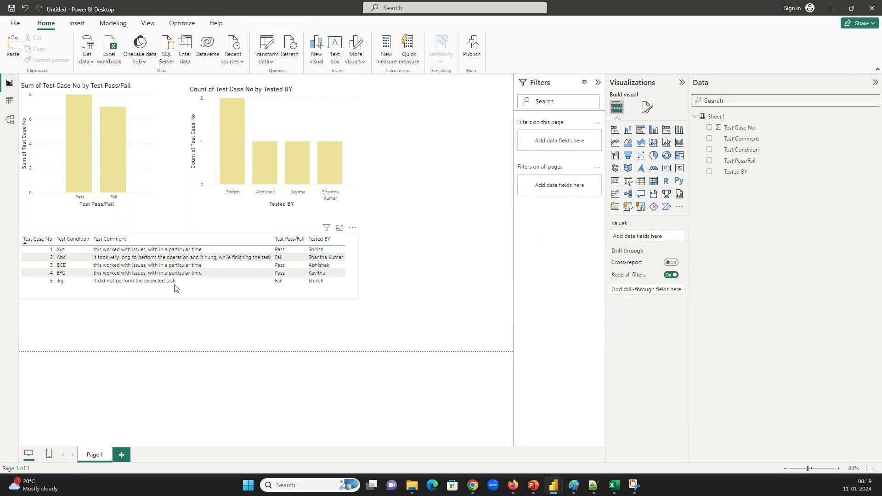
{"action": "left_click", "coordinate": [220, 295]}
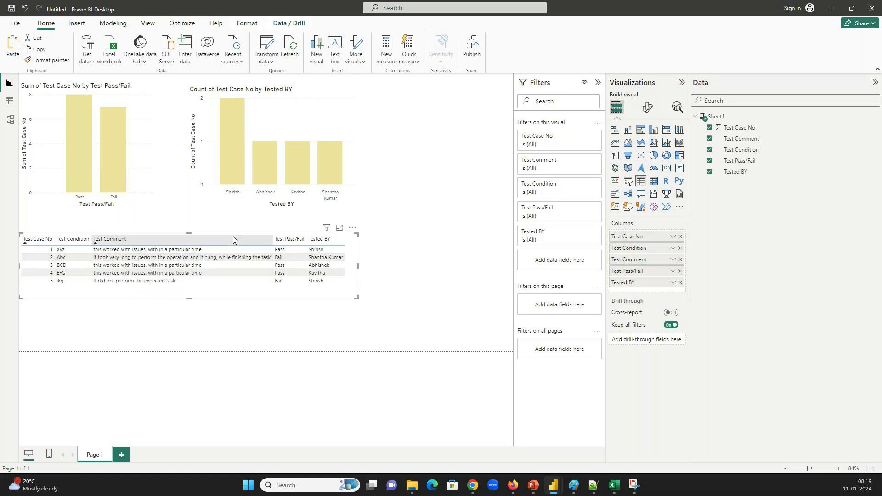
{"action": "left_click_drag", "start_coordinate": [235, 236], "coordinate": [233, 321]}
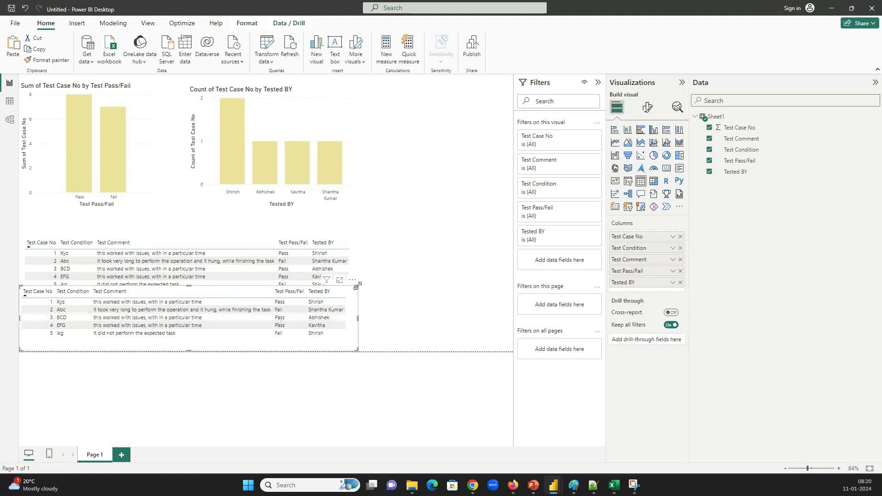
{"action": "left_click_drag", "start_coordinate": [357, 287], "coordinate": [362, 306]}
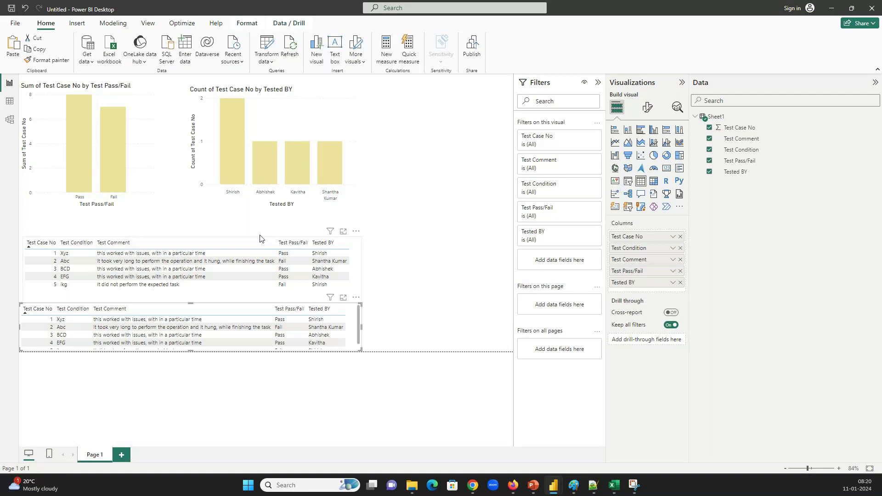
{"action": "left_click_drag", "start_coordinate": [259, 238], "coordinate": [260, 220]}
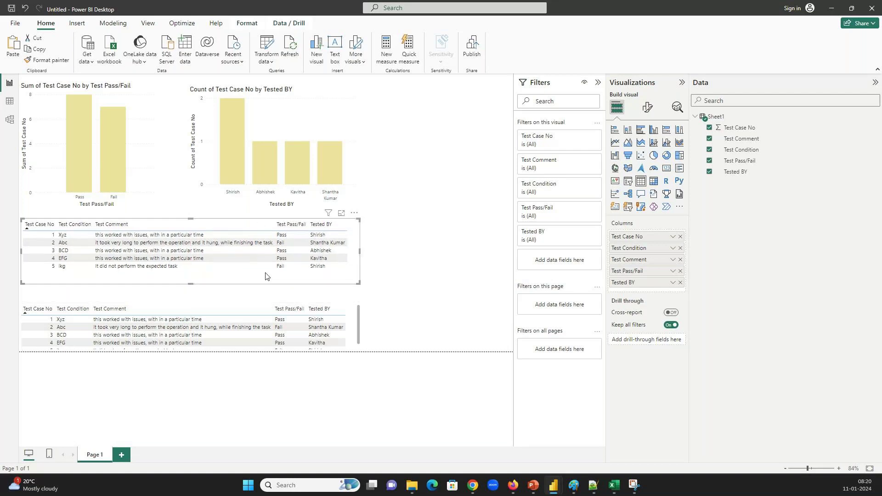
{"action": "left_click", "coordinate": [262, 307]}
{"action": "left_click_drag", "start_coordinate": [360, 302], "coordinate": [359, 291]}
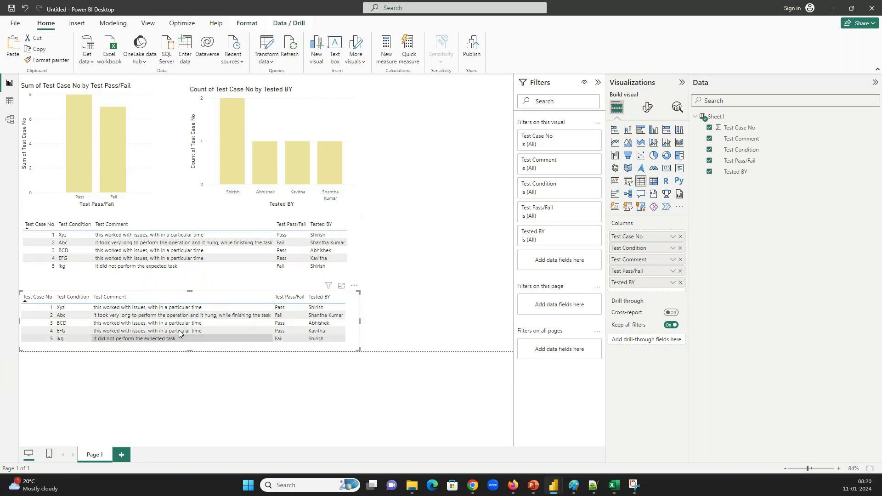
Reduce the lower table to Test Condition followed by Test Comment
{"action": "left_click", "coordinate": [709, 128]}
{"action": "left_click", "coordinate": [709, 139]}
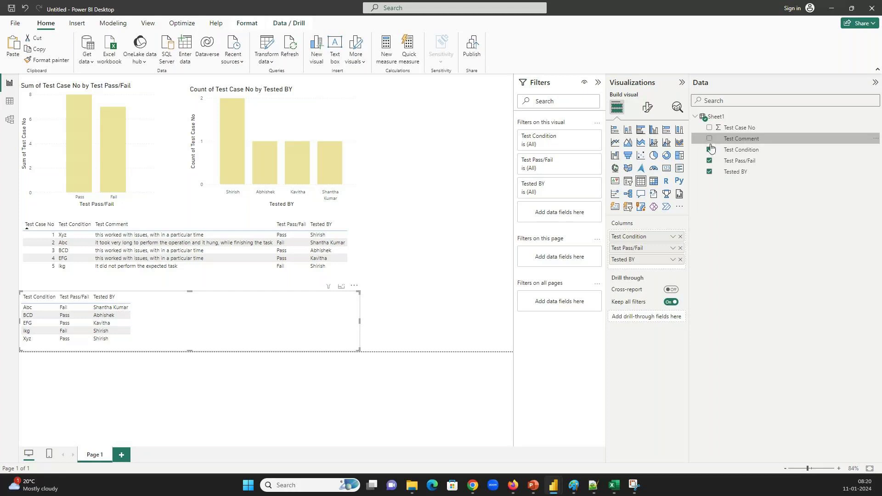
{"action": "left_click", "coordinate": [710, 142]}
{"action": "left_click", "coordinate": [710, 150]}
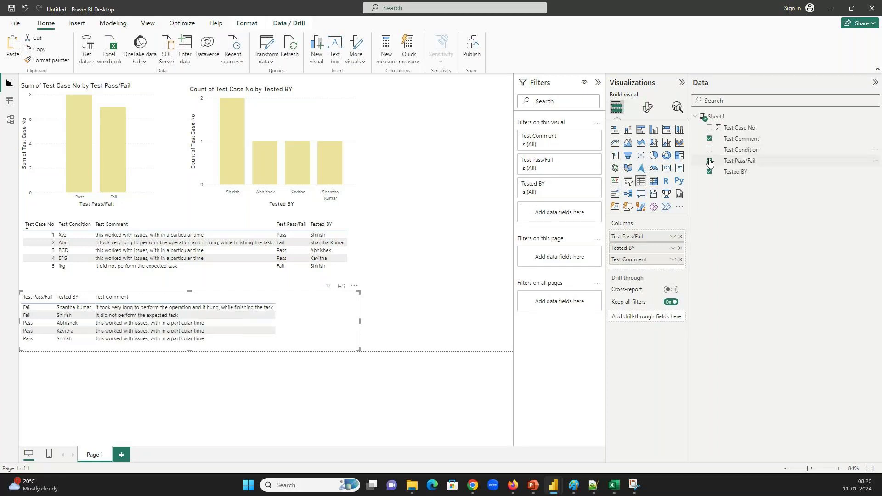
{"action": "left_click", "coordinate": [710, 162]}
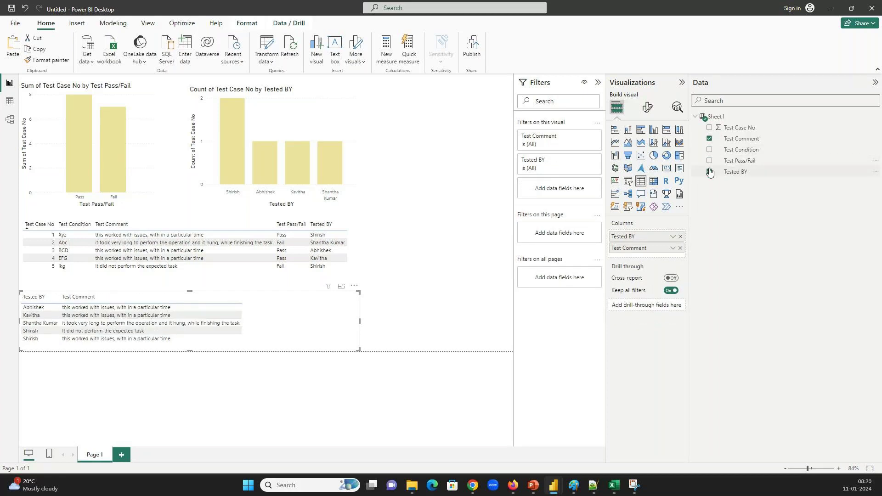
{"action": "left_click", "coordinate": [710, 171]}
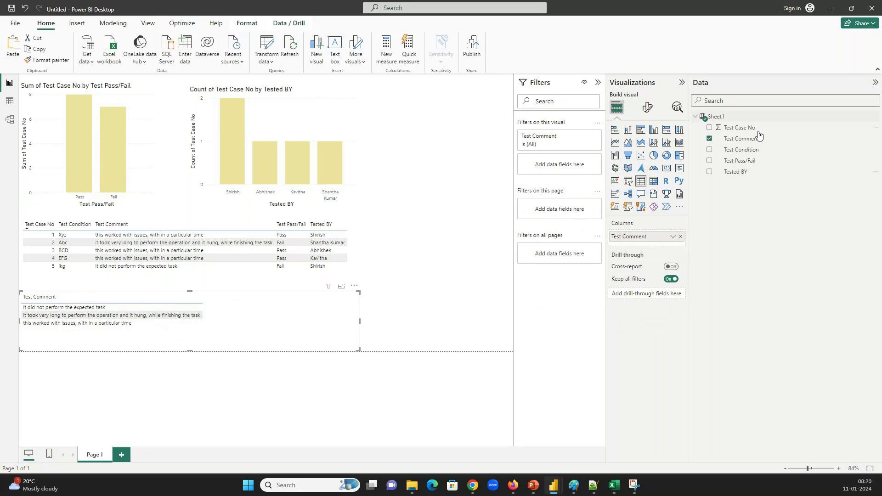
{"action": "left_click", "coordinate": [710, 151]}
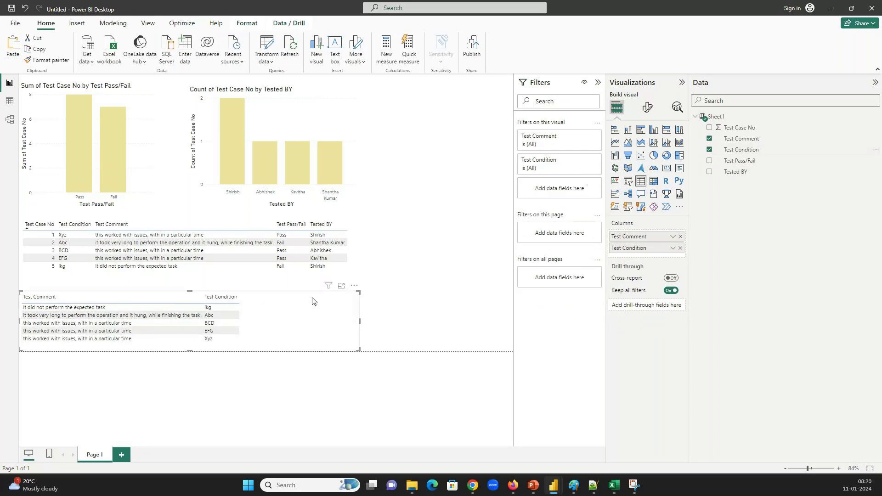
{"action": "left_click_drag", "start_coordinate": [643, 237], "coordinate": [643, 260]}
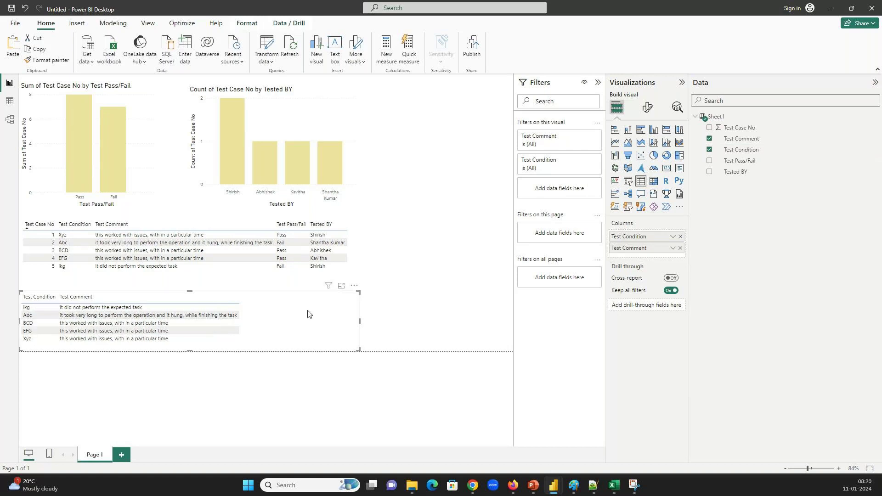
{"action": "left_click", "coordinate": [436, 126]}
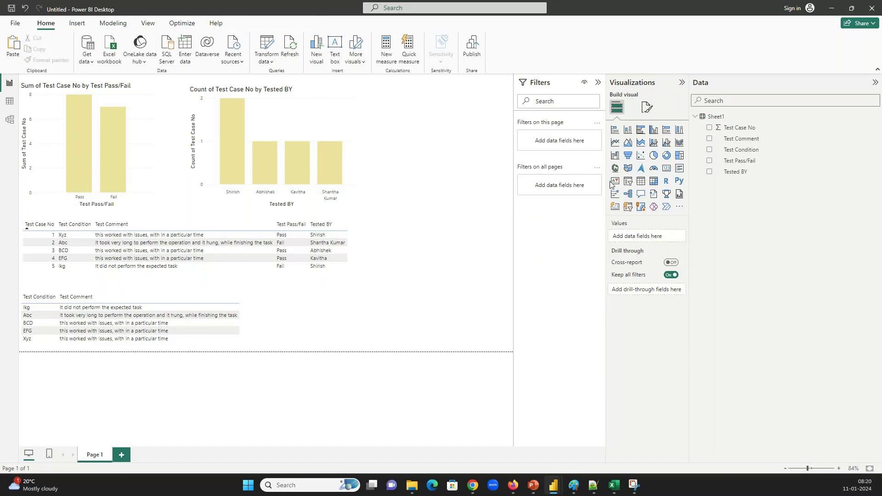
Add a slicer visual and assign Test Pass/Fail as its field
{"action": "left_click", "coordinate": [627, 181]}
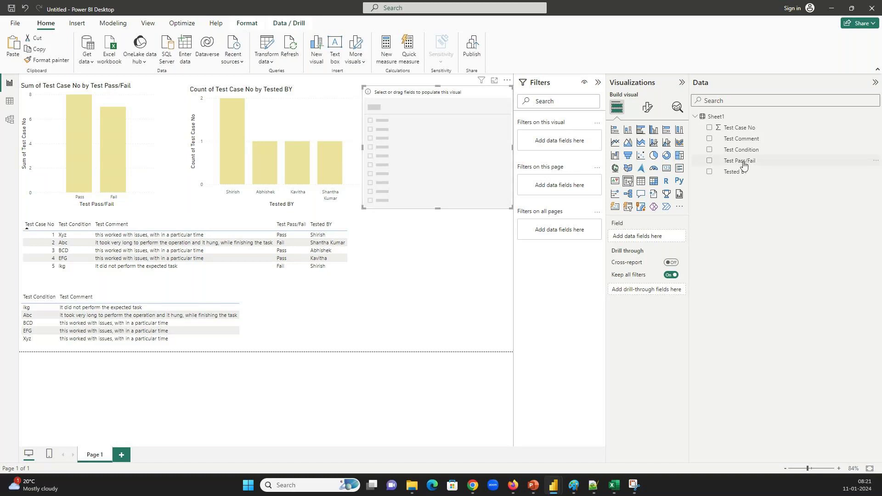
{"action": "left_click", "coordinate": [710, 162]}
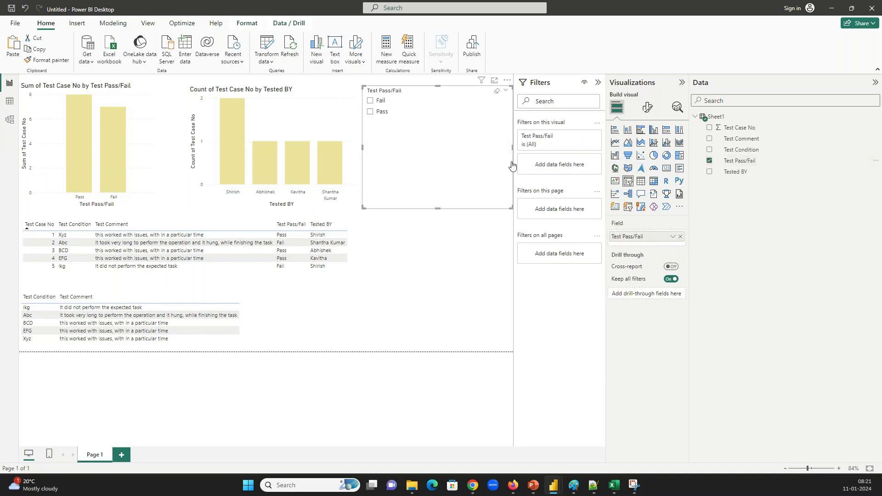
Set the slicer's style to Tile
{"action": "left_click", "coordinate": [648, 107]}
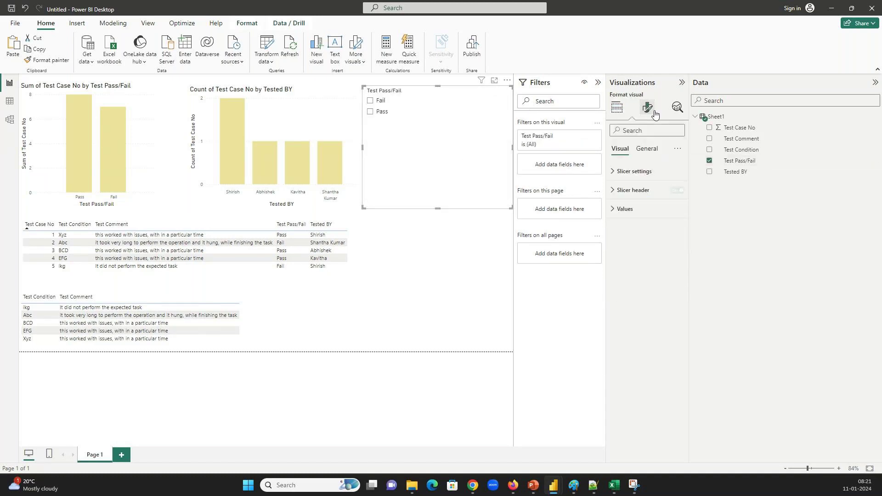
{"action": "left_click", "coordinate": [624, 174]}
{"action": "left_click", "coordinate": [646, 217]}
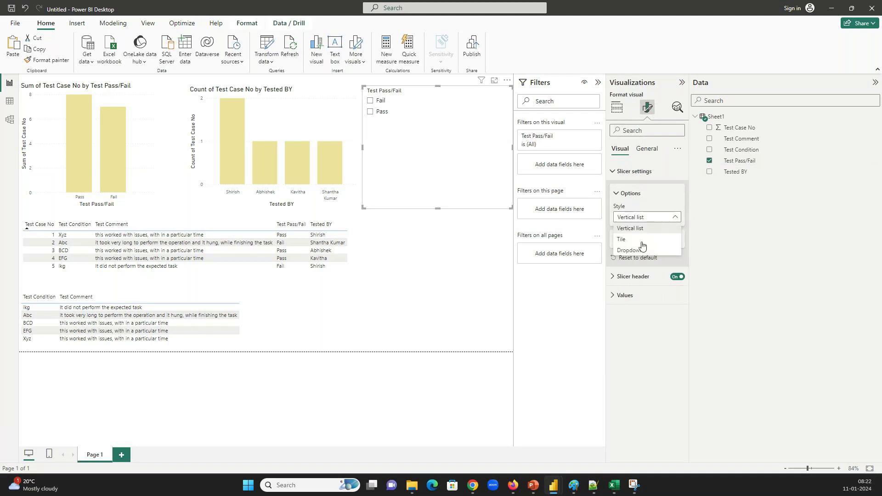
{"action": "left_click", "coordinate": [637, 240]}
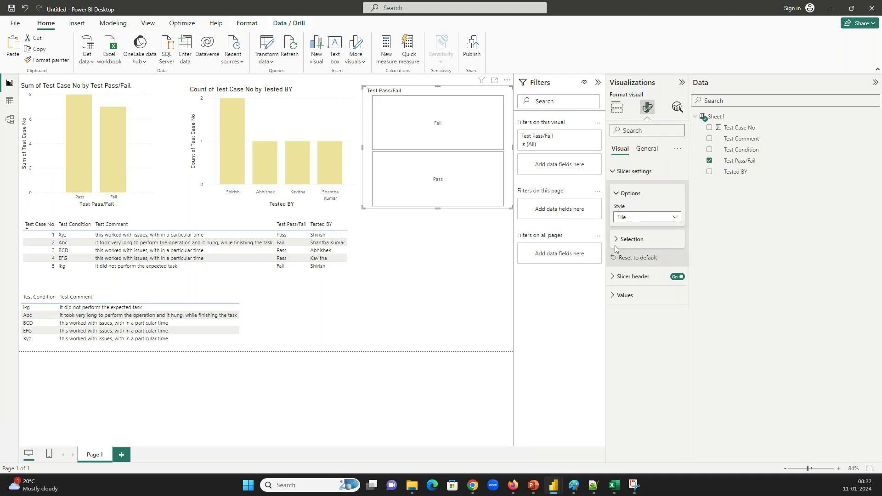
{"action": "left_click", "coordinate": [616, 240]}
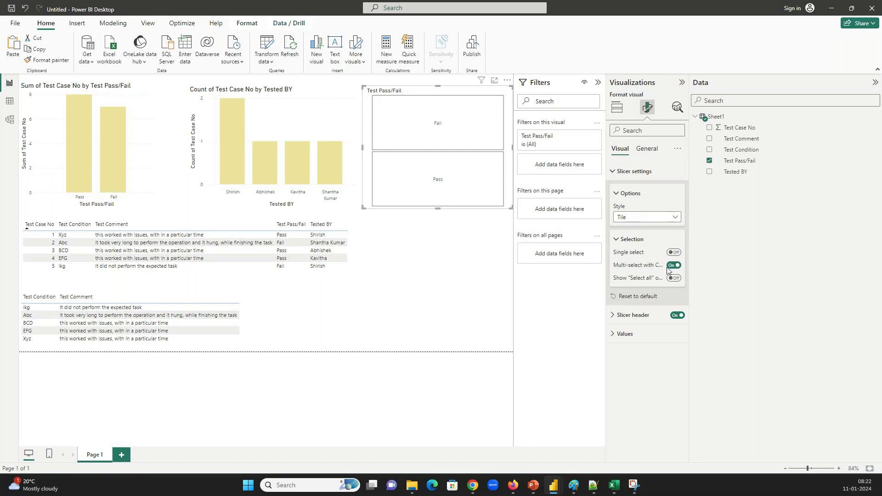
Make the slicer header background blue and filter the format options by 'color'
{"action": "left_click", "coordinate": [615, 315]}
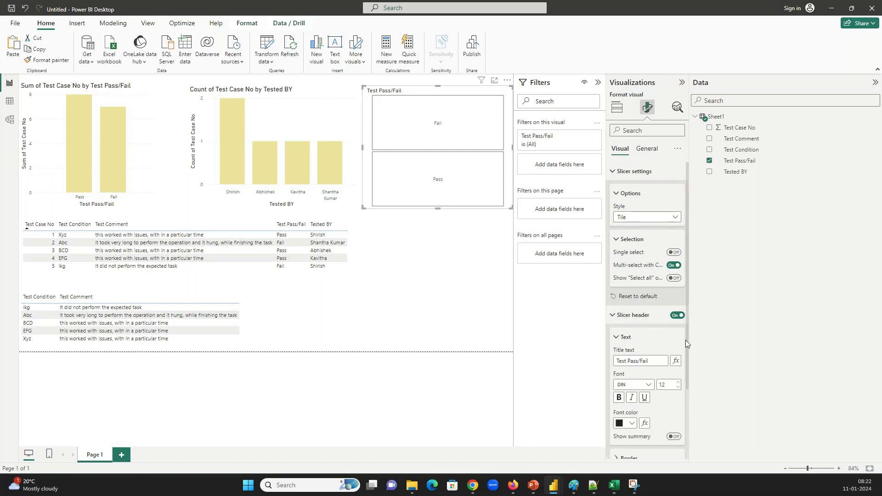
{"action": "scroll", "coordinate": [688, 399], "scroll_direction": "down", "scroll_amount": 3}
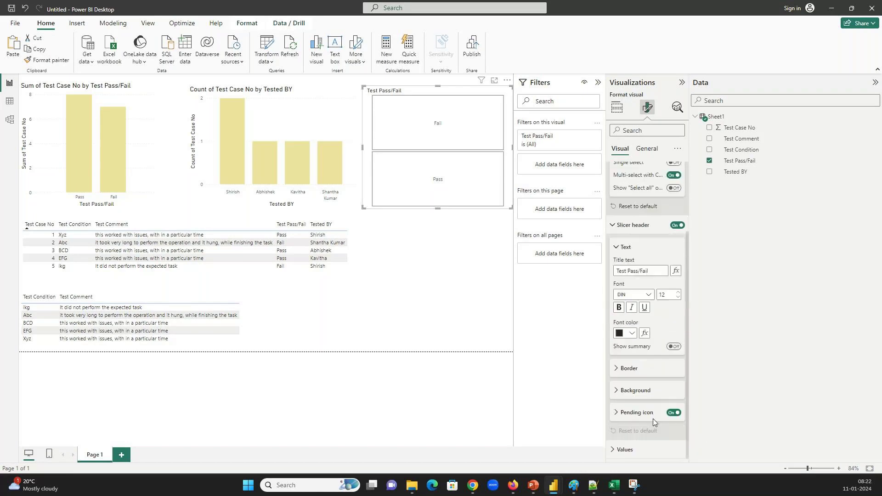
{"action": "left_click", "coordinate": [642, 396]}
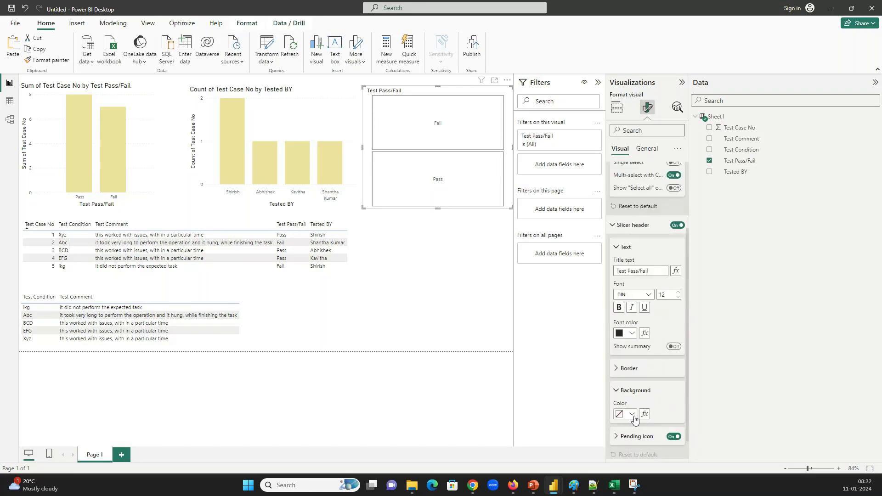
{"action": "left_click", "coordinate": [632, 414]}
{"action": "left_click", "coordinate": [666, 374]}
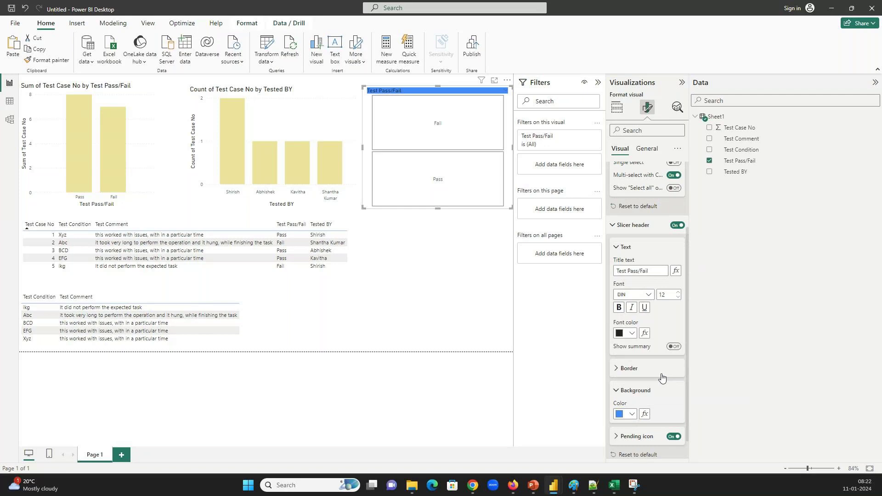
{"action": "left_click", "coordinate": [636, 372]}
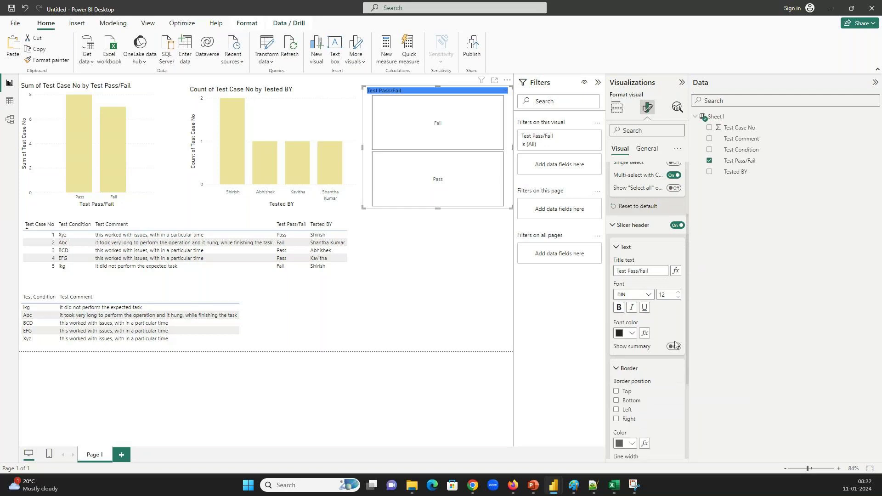
{"action": "left_click_drag", "start_coordinate": [682, 336], "coordinate": [689, 429]}
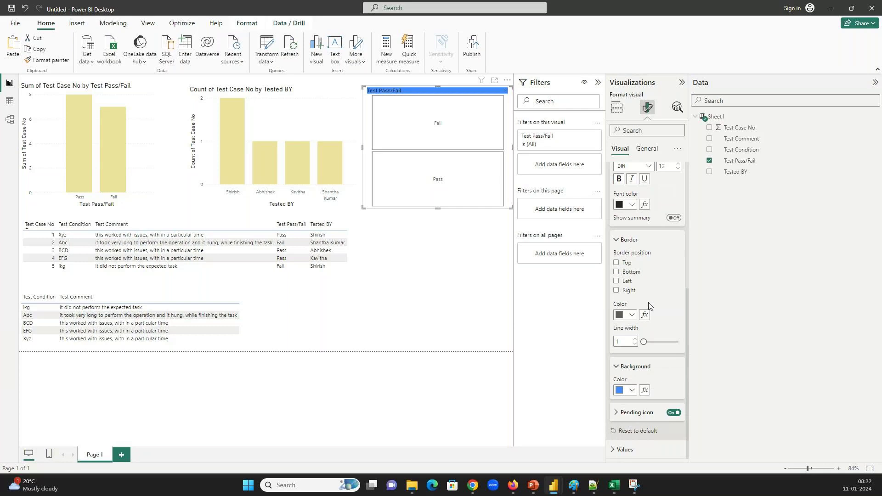
{"action": "left_click", "coordinate": [631, 131]}
{"action": "type", "text": "color"}
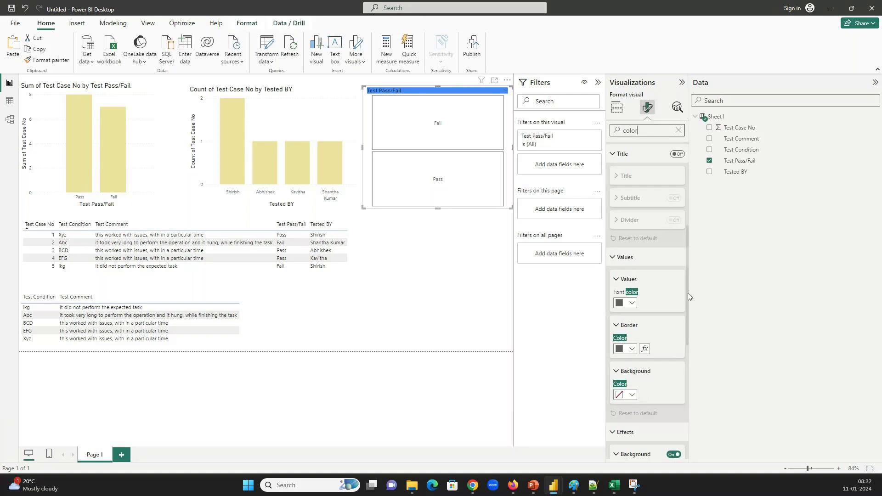
Give the slicer a pale yellow background and turn on its border
{"action": "left_click_drag", "start_coordinate": [688, 293], "coordinate": [688, 359]}
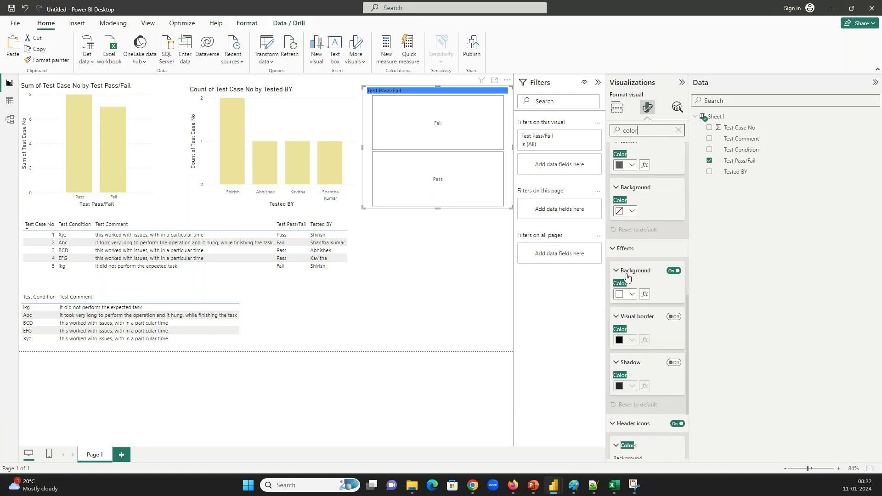
{"action": "left_click", "coordinate": [626, 294]}
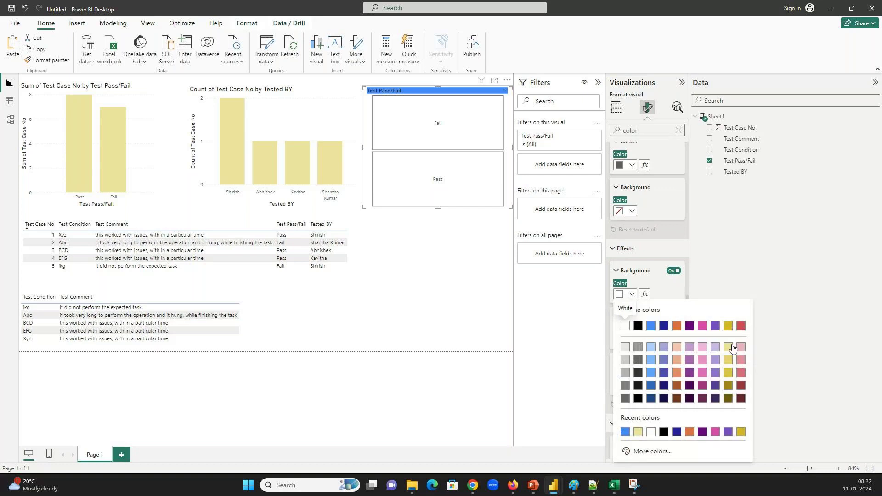
{"action": "left_click", "coordinate": [729, 347]}
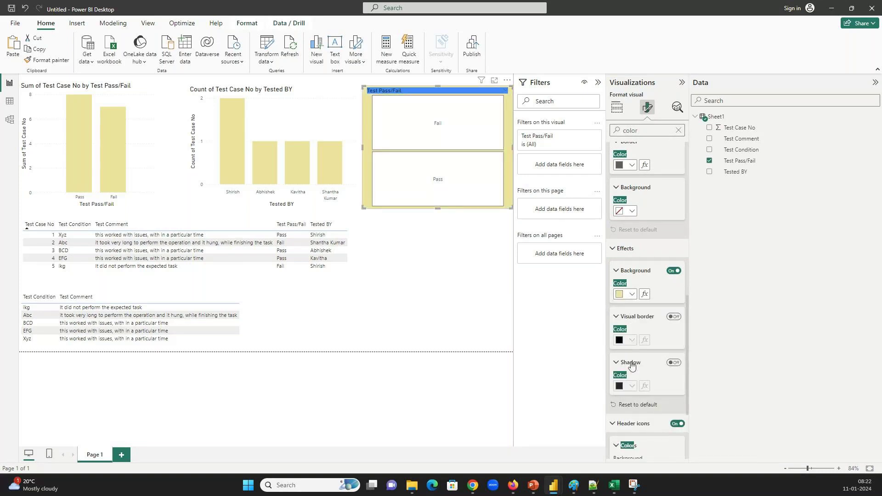
{"action": "left_click", "coordinate": [673, 317]}
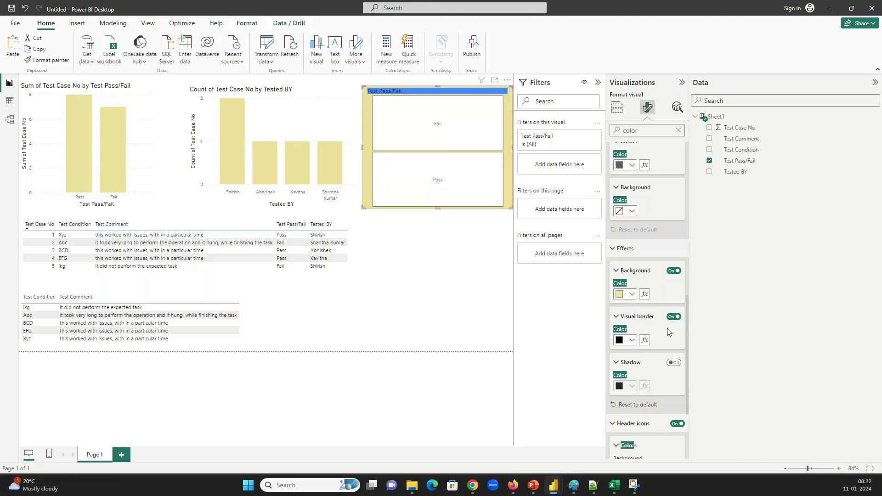
{"action": "left_click", "coordinate": [632, 340]}
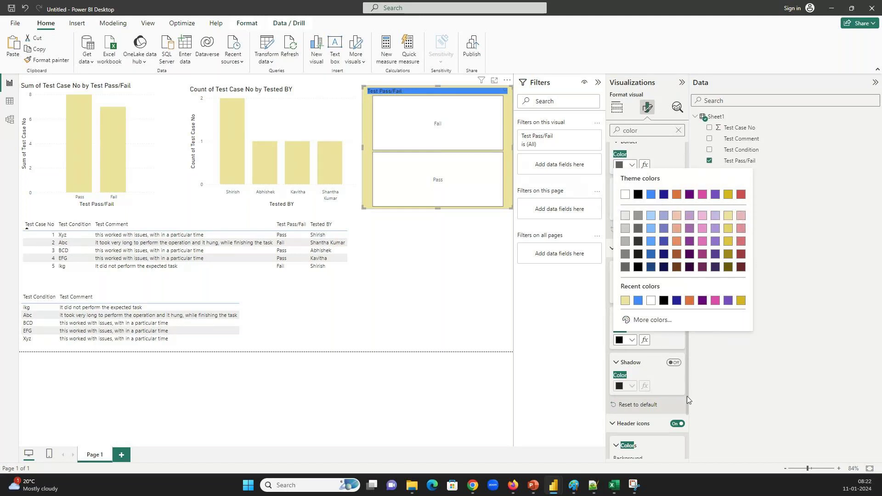
{"action": "left_click_drag", "start_coordinate": [688, 396], "coordinate": [694, 459]}
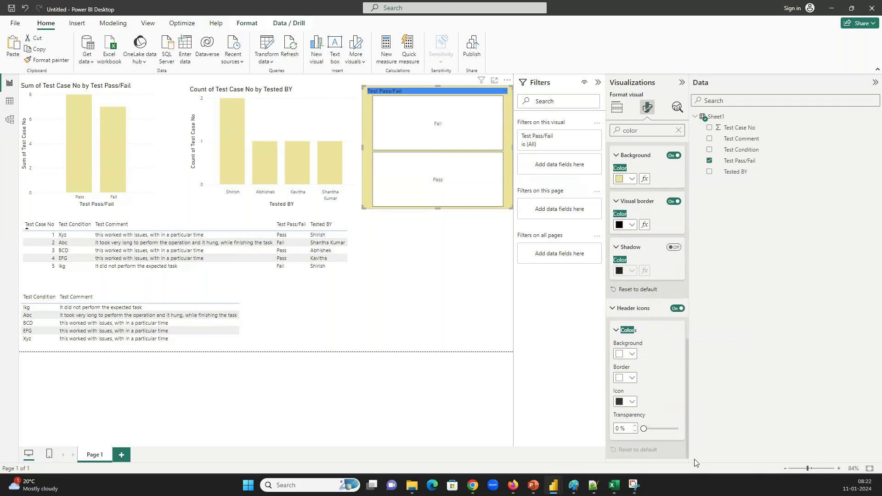
{"action": "left_click", "coordinate": [619, 400]}
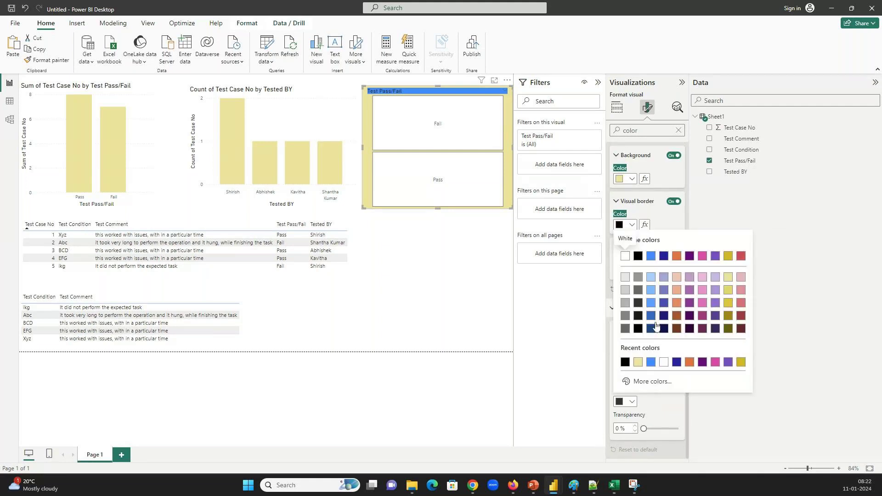
{"action": "left_click", "coordinate": [664, 410]}
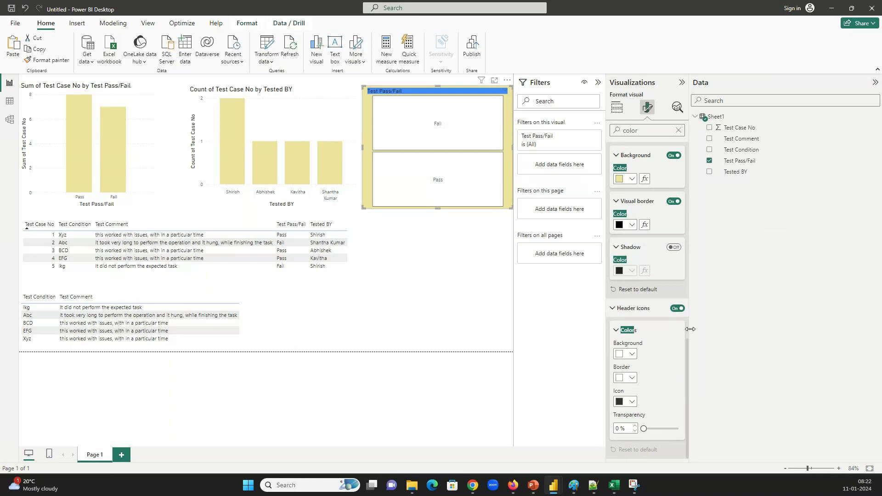
{"action": "left_click_drag", "start_coordinate": [688, 348], "coordinate": [685, 252]}
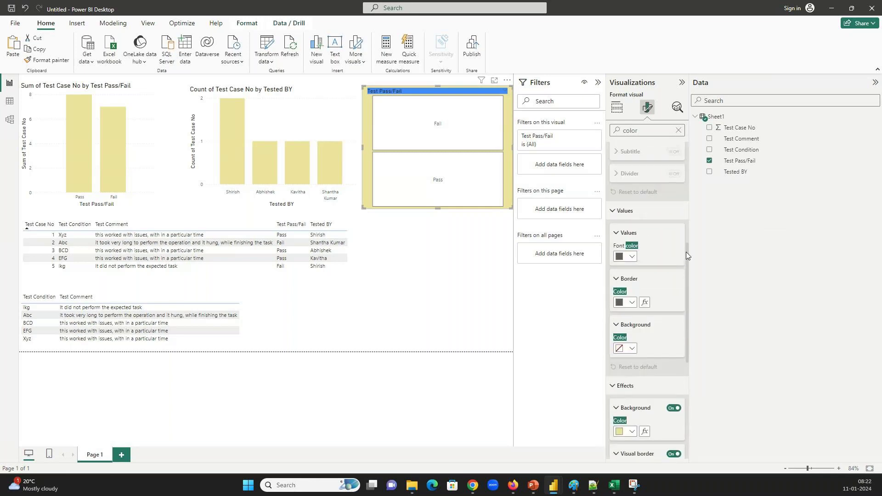
Give the Pass and Fail tiles a light orange background, after trying dark blue and orange
{"action": "left_click", "coordinate": [631, 349]}
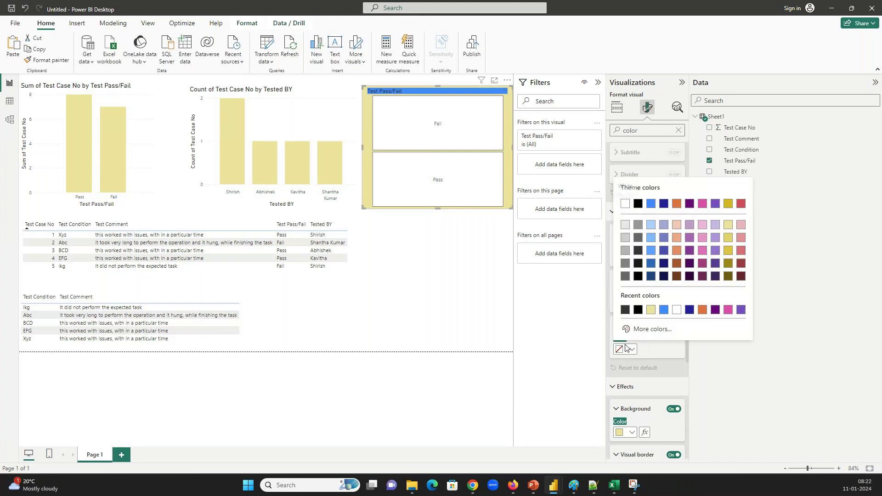
{"action": "left_click", "coordinate": [689, 309]}
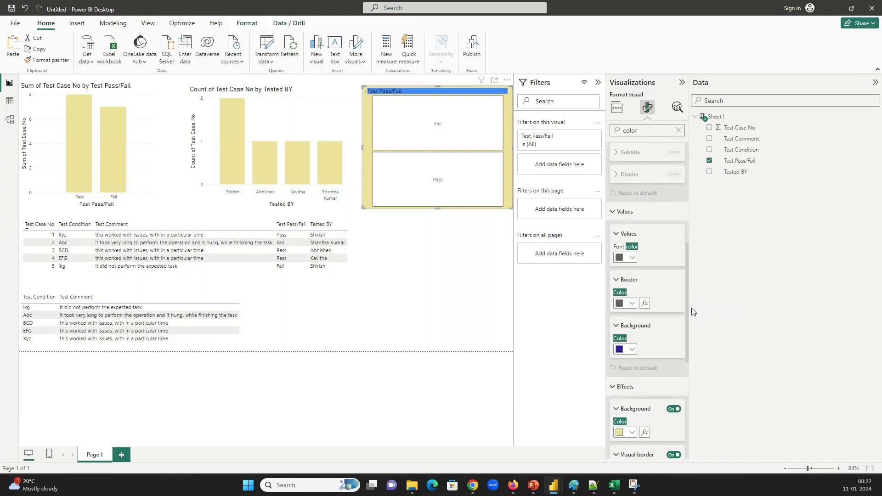
{"action": "left_click", "coordinate": [621, 351]}
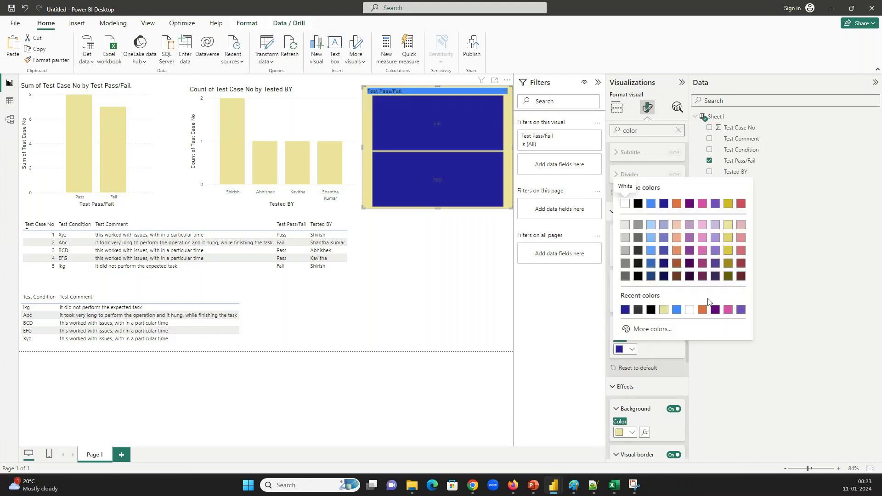
{"action": "left_click", "coordinate": [702, 309]}
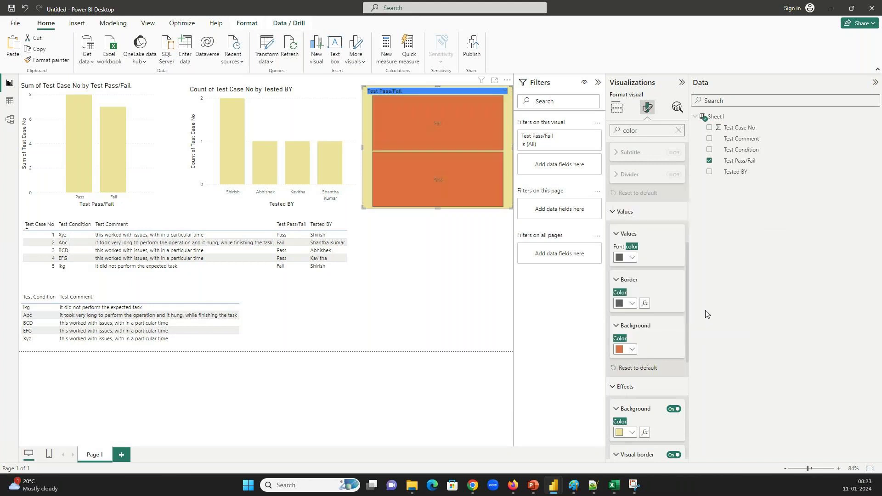
{"action": "left_click", "coordinate": [632, 350]}
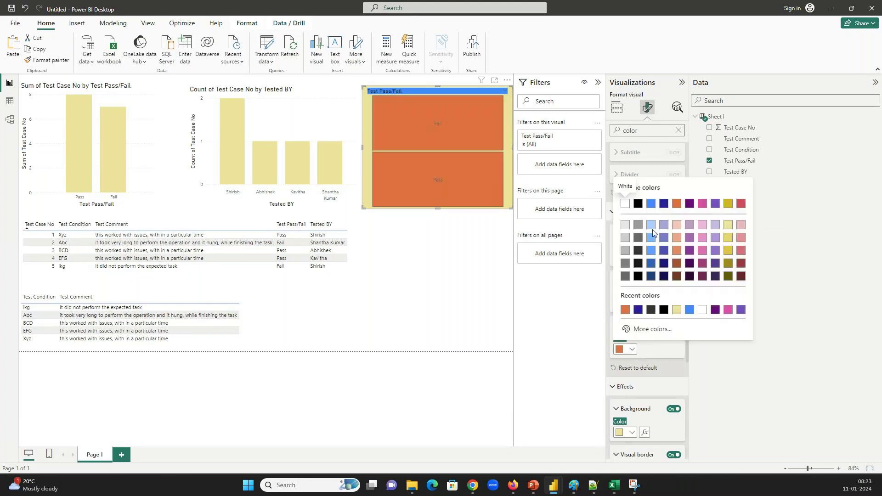
{"action": "left_click", "coordinate": [679, 239]}
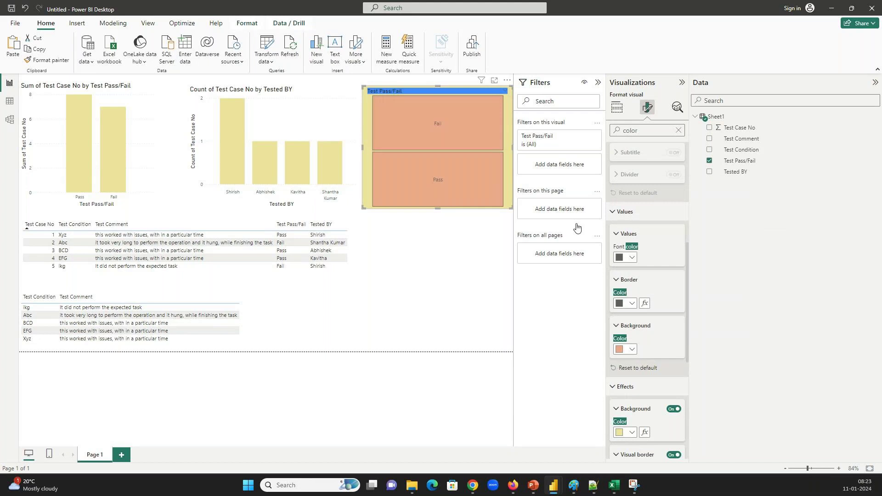
{"action": "left_click", "coordinate": [437, 265]}
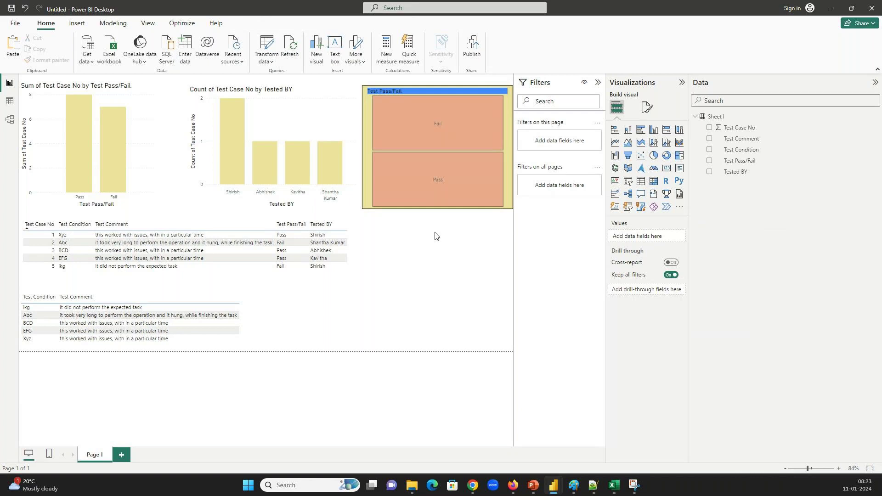
{"action": "left_click", "coordinate": [432, 151]}
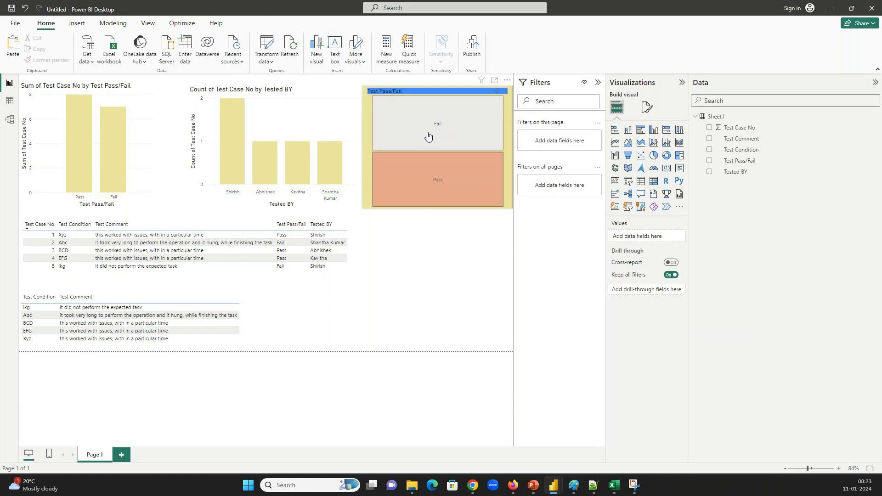
{"action": "left_click", "coordinate": [427, 132]}
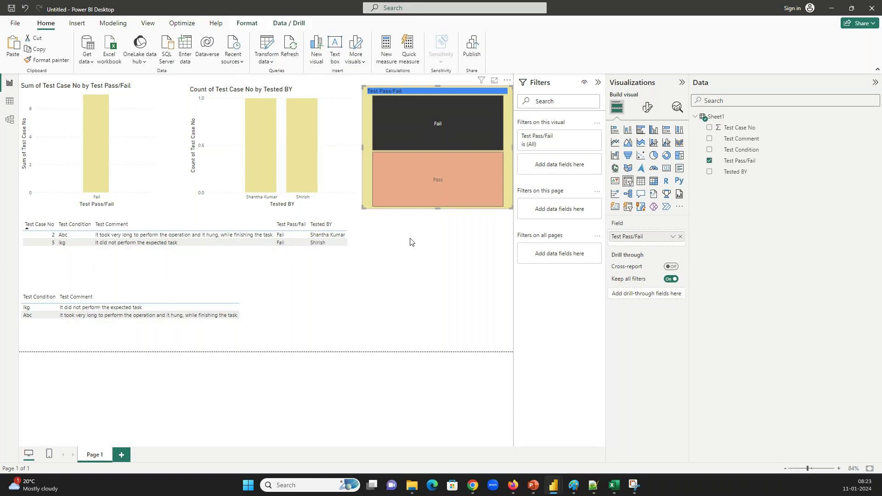
{"action": "left_click", "coordinate": [423, 202]}
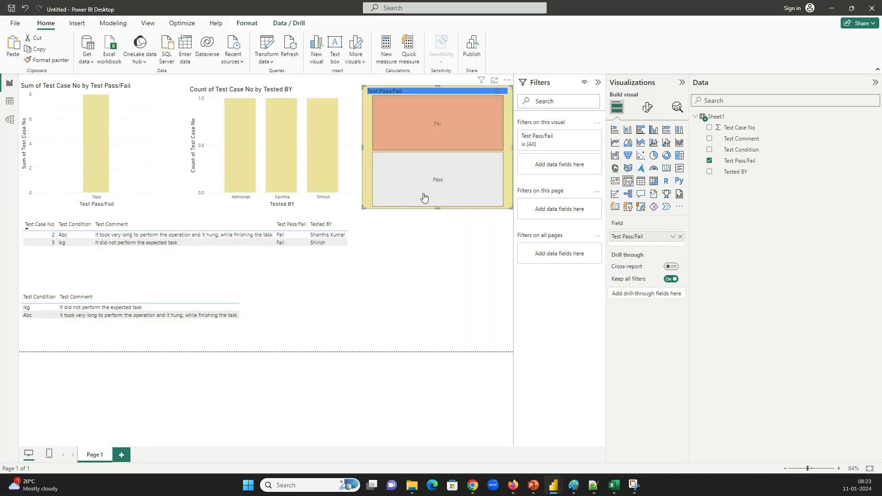
{"action": "left_click", "coordinate": [427, 193]}
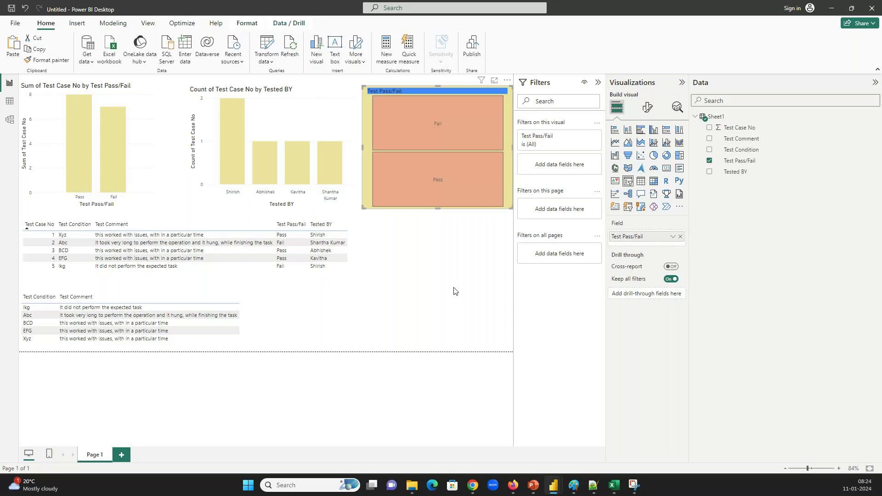
{"action": "left_click", "coordinate": [615, 486]}
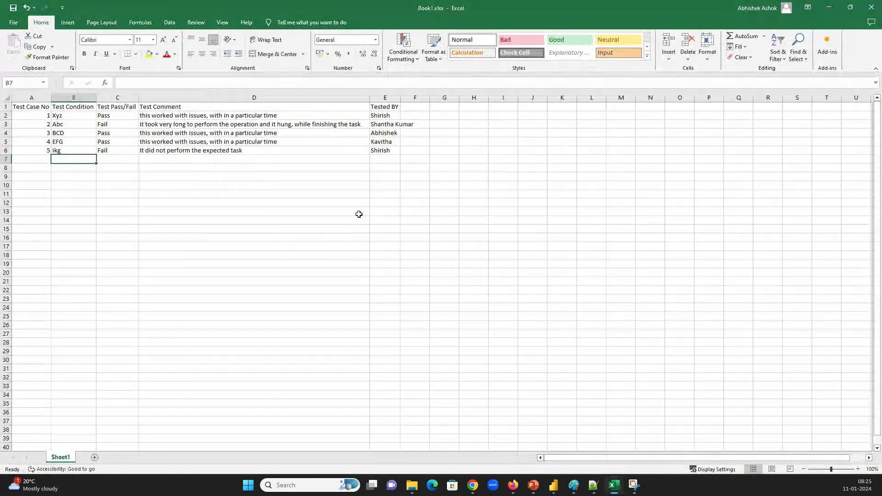
Bring Excel's Book1.xlsx to the front and add a Time Taken heading in F1
{"action": "left_click", "coordinate": [446, 119]}
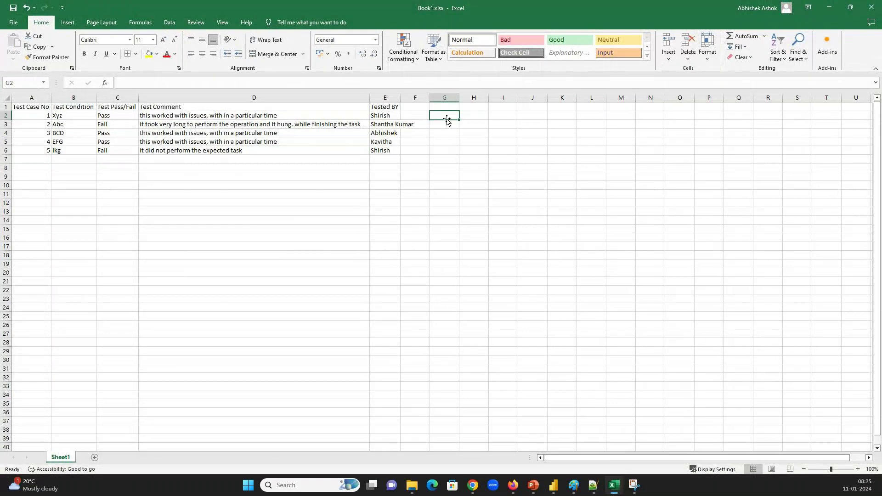
{"action": "key", "text": "alt+Tab"}
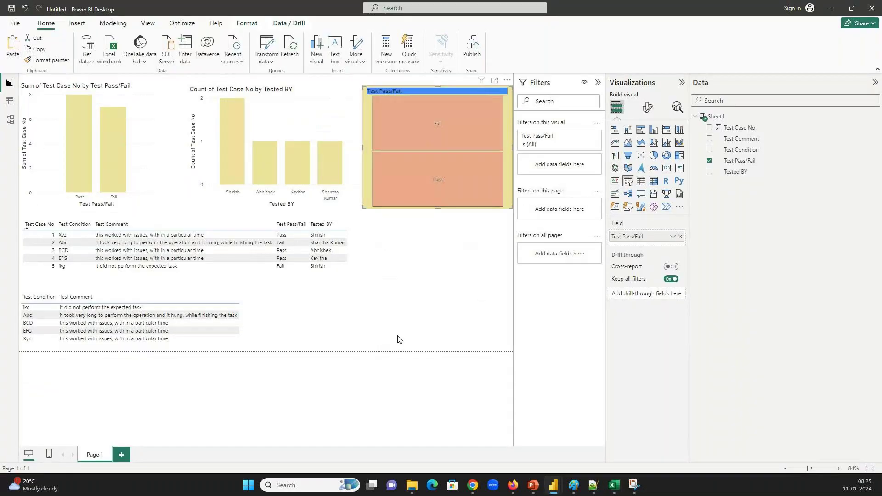
{"action": "key", "text": "alt+Tab"}
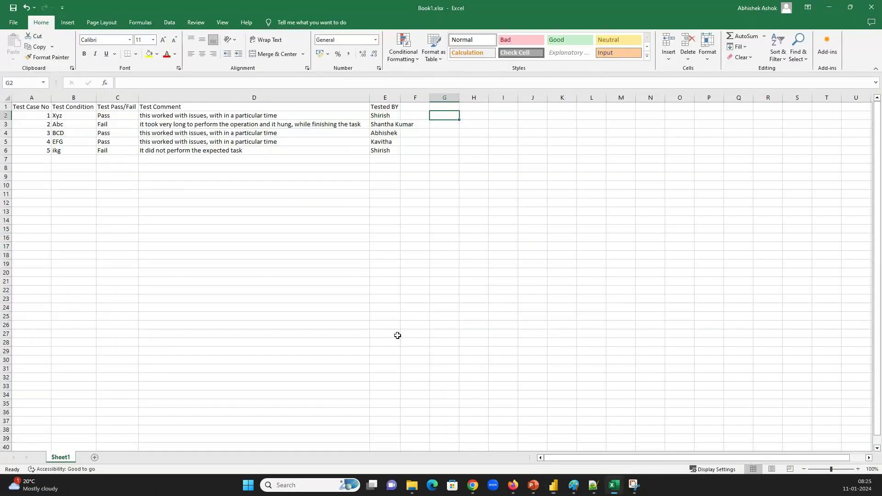
{"action": "key", "text": "alt+Tab"}
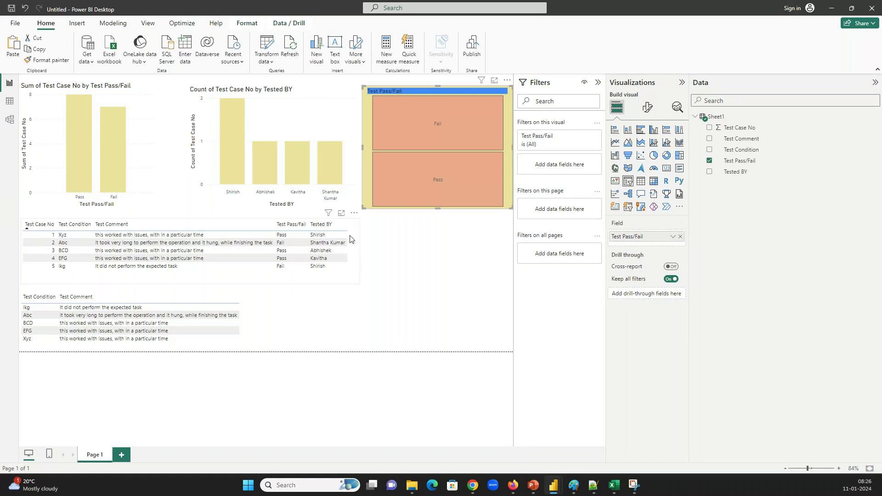
{"action": "left_click", "coordinate": [614, 487]}
{"action": "left_click", "coordinate": [420, 115]}
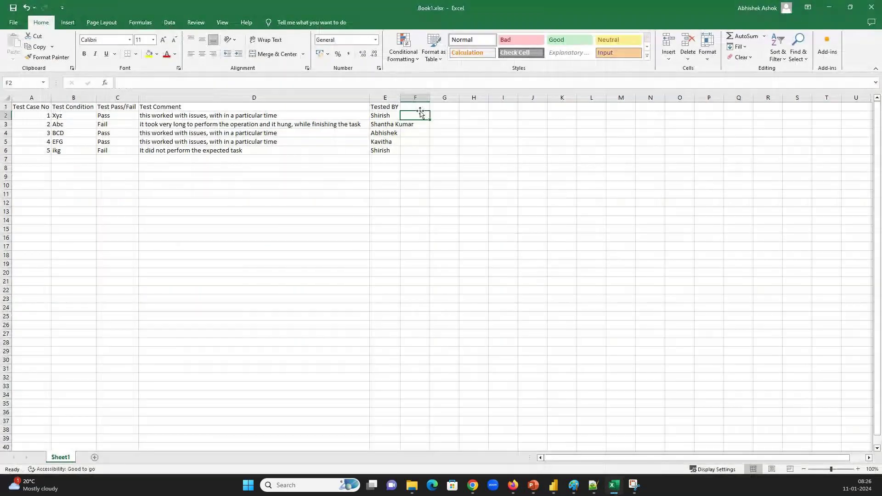
{"action": "left_click", "coordinate": [420, 108]}
{"action": "type", "text": "Time"}
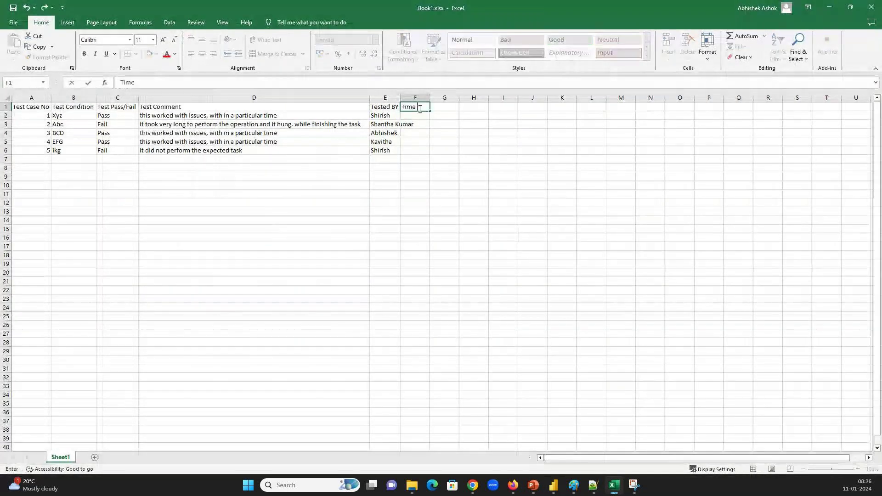
{"action": "type", "text": " Taken"}
{"action": "key", "text": "Return"}
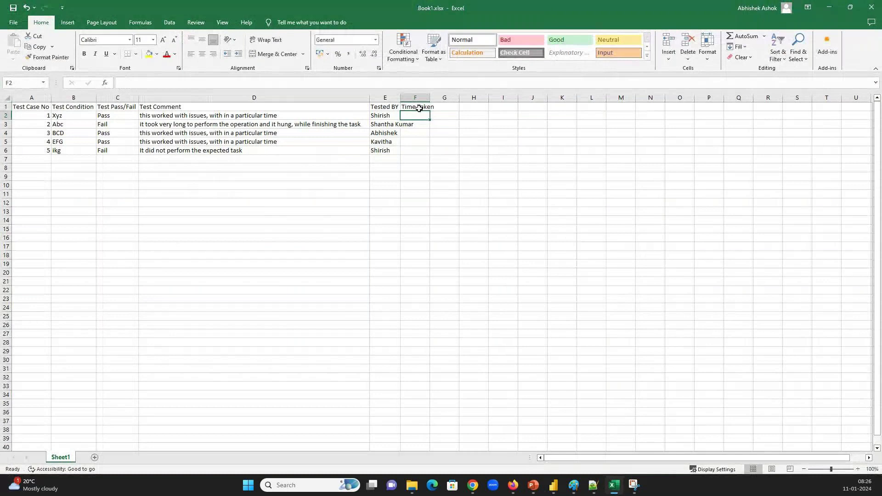
Enter the Time Taken values 10, 7, 15, 6 and 3 in F2:F6
{"action": "type", "text": "10"}
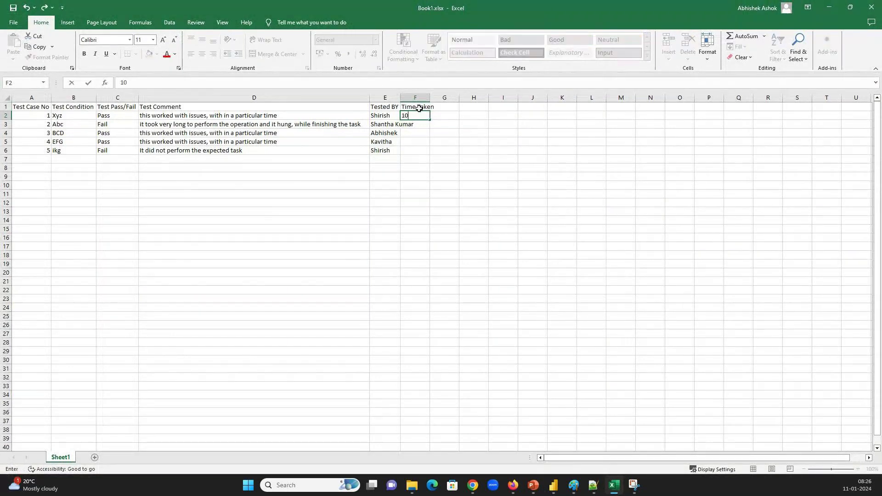
{"action": "key", "text": "Return"}
{"action": "key", "text": "F2"}
{"action": "type", "text": "7"}
{"action": "key", "text": "Return"}
{"action": "type", "text": "15"}
{"action": "key", "text": "Return"}
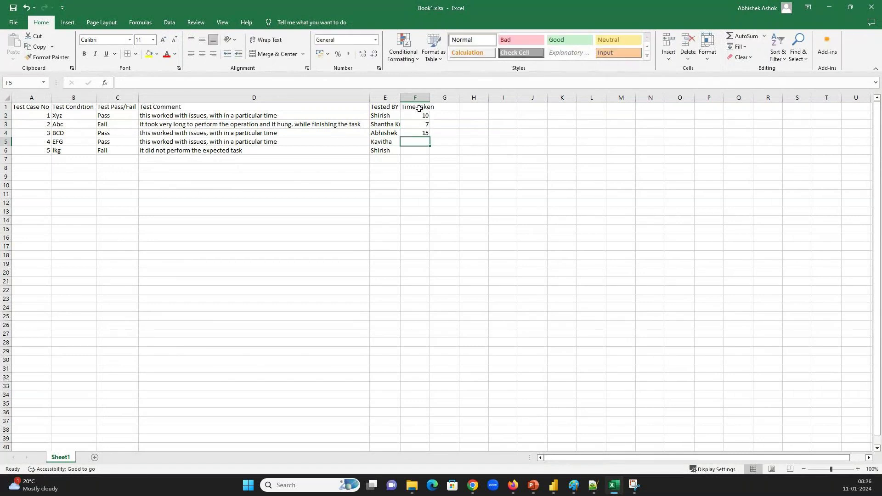
{"action": "type", "text": "6"}
{"action": "key", "text": "Return"}
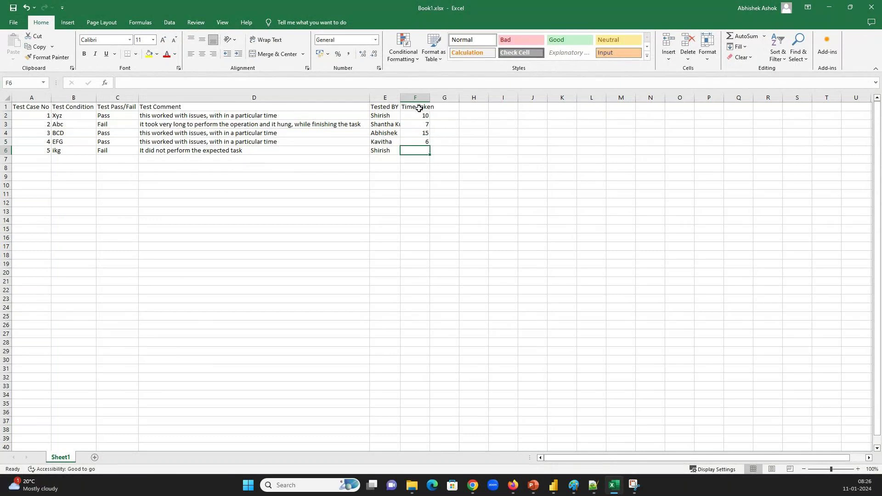
{"action": "key", "text": "F2"}
{"action": "type", "text": "3"}
{"action": "key", "text": "Return"}
Check the value in F3, then return to the Power BI report
{"action": "left_click", "coordinate": [419, 124]}
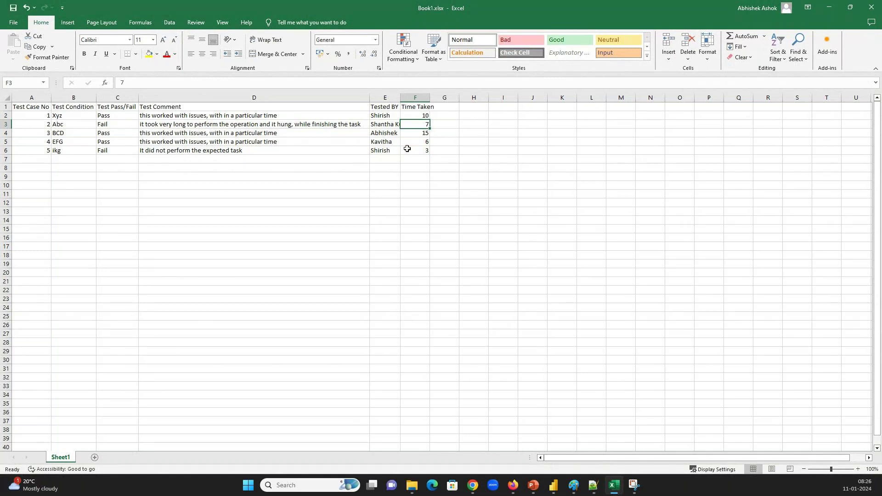
{"action": "mouse_move", "coordinate": [553, 484]}
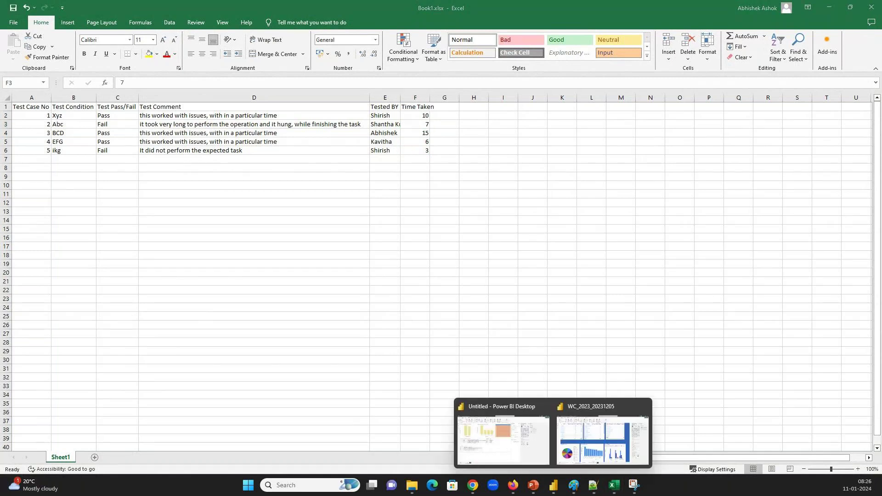
{"action": "left_click", "coordinate": [503, 413]}
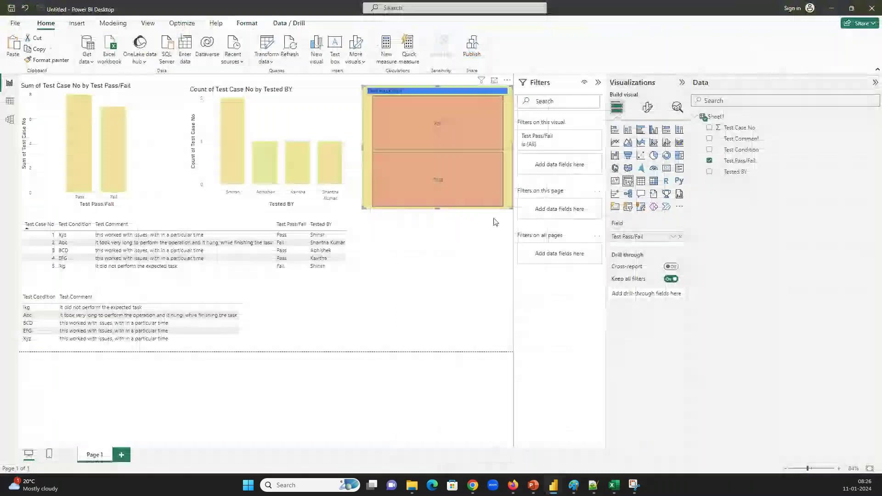
Refresh the data and place a duplicate of the Tested BY chart at the lower right
{"action": "left_click", "coordinate": [298, 46]}
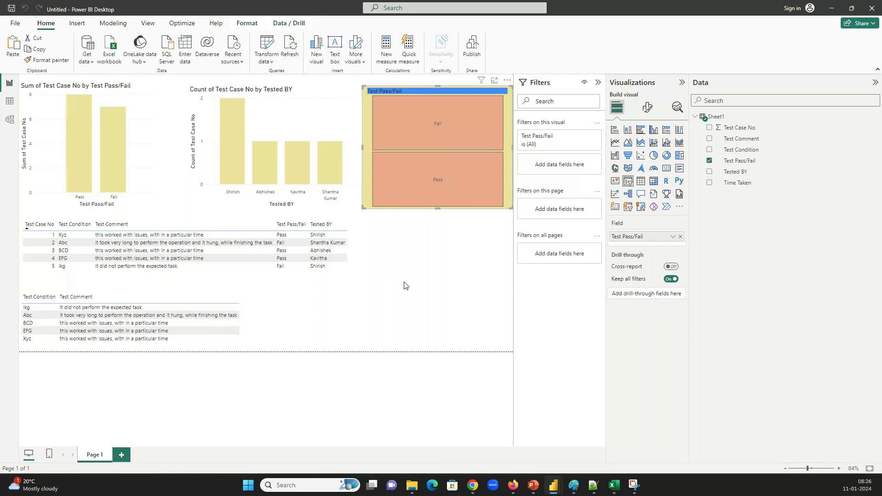
{"action": "left_click", "coordinate": [301, 113]}
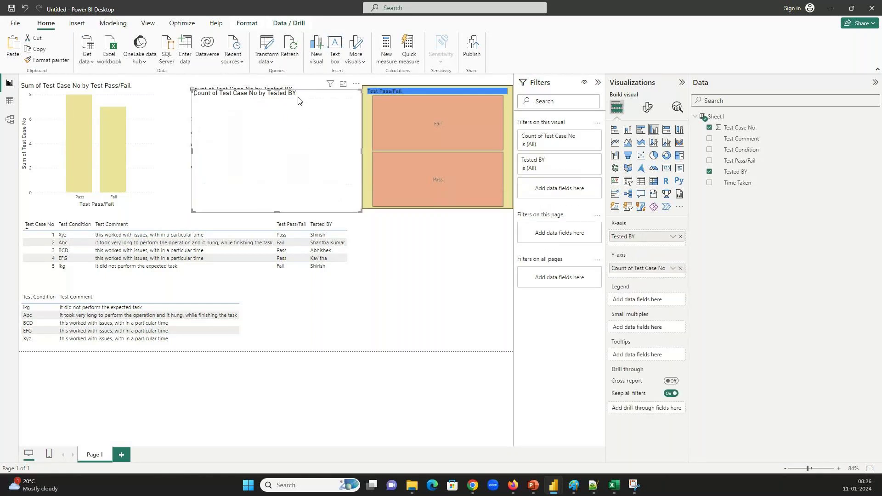
{"action": "left_click_drag", "start_coordinate": [297, 100], "coordinate": [449, 239]}
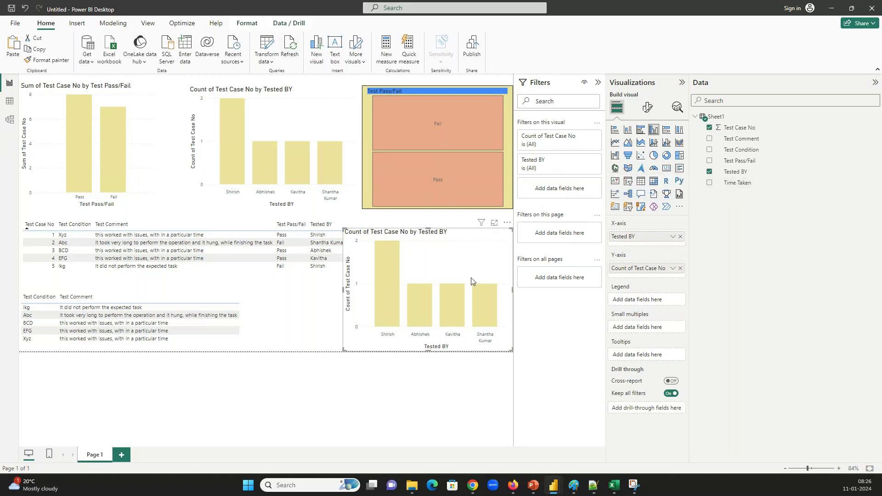
Replace Count of Test Case No with Time Taken in the duplicate chart
{"action": "left_click", "coordinate": [680, 268]}
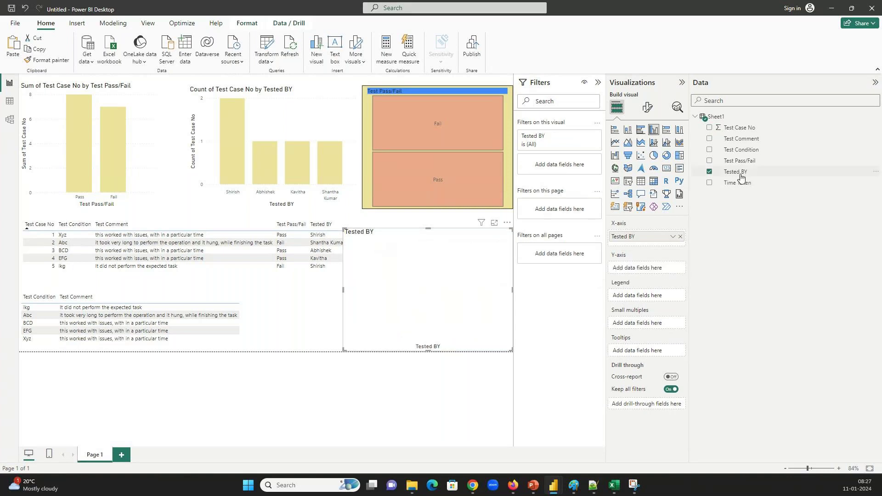
{"action": "left_click_drag", "start_coordinate": [740, 182], "coordinate": [653, 271]}
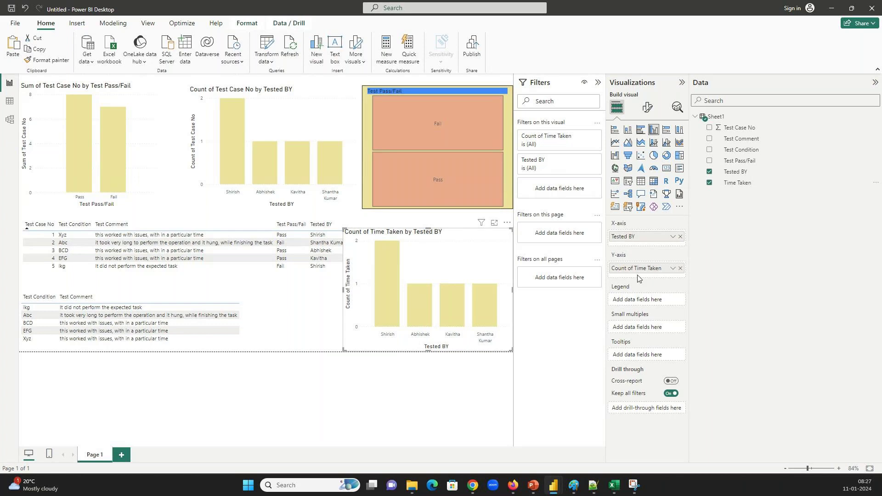
{"action": "left_click", "coordinate": [672, 269]}
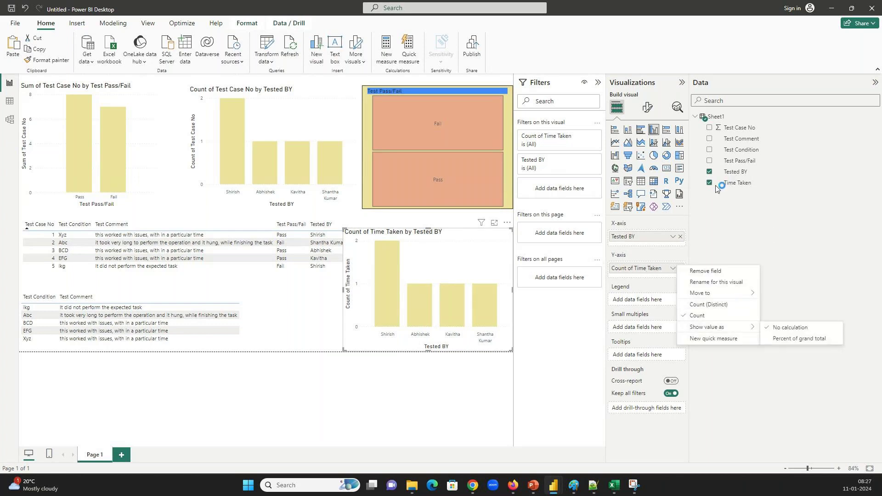
Look at Time Taken's format options, then open the Sheet1 query in Power Query Editor
{"action": "left_click", "coordinate": [734, 183]}
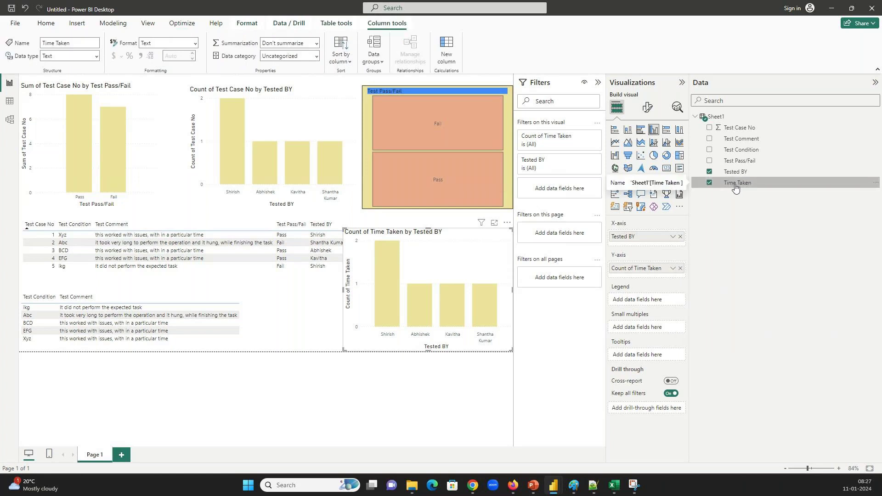
{"action": "left_click", "coordinate": [195, 44]}
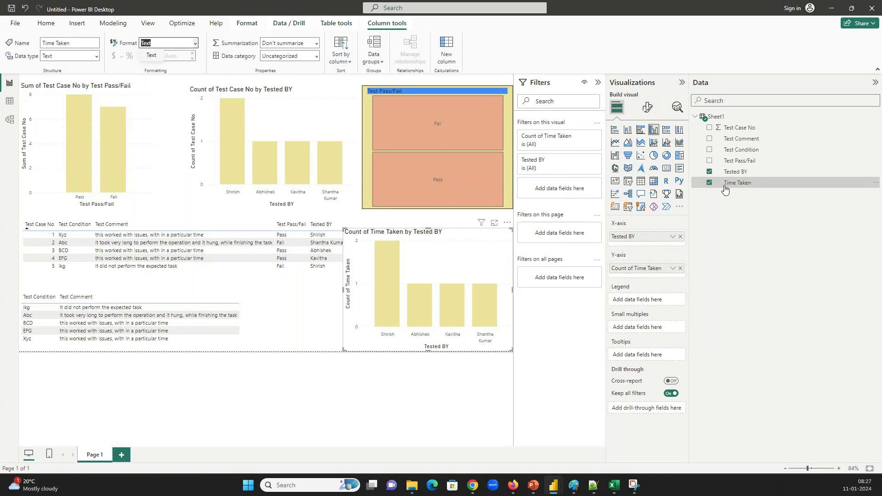
{"action": "left_click", "coordinate": [727, 188]}
{"action": "left_click", "coordinate": [195, 43]}
{"action": "left_click", "coordinate": [46, 23]}
{"action": "left_click", "coordinate": [271, 47]}
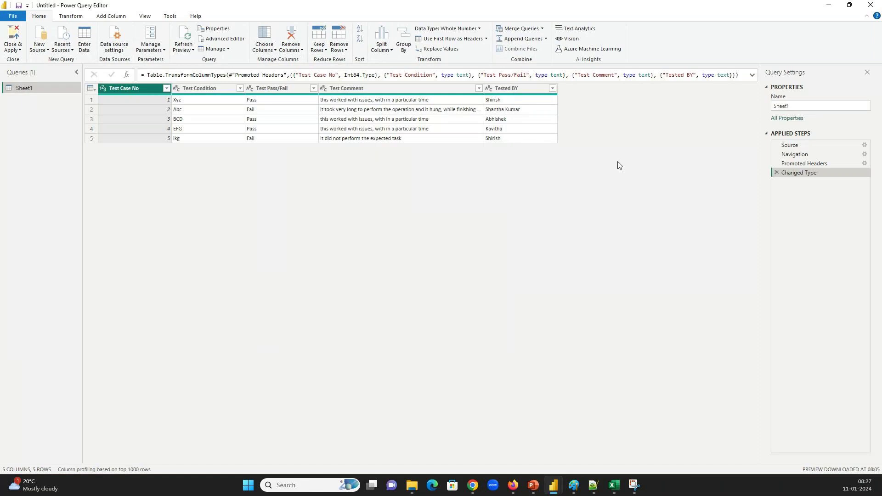
Step through the query's Source, Navigation, Promoted Headers and Changed Type steps
{"action": "left_click", "coordinate": [801, 164]}
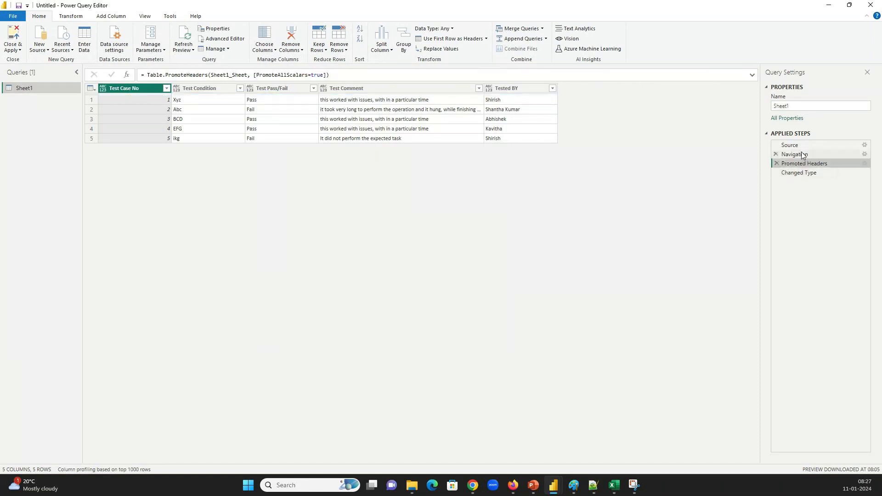
{"action": "left_click", "coordinate": [795, 145]}
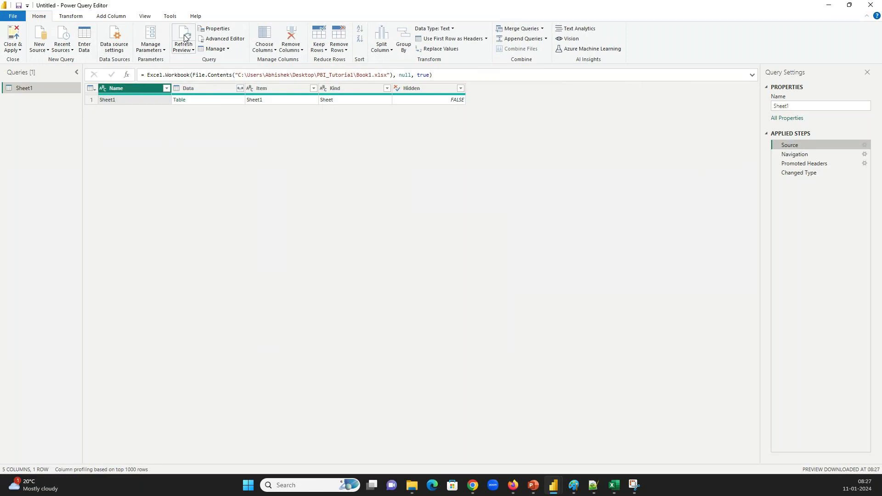
{"action": "left_click", "coordinate": [798, 156]}
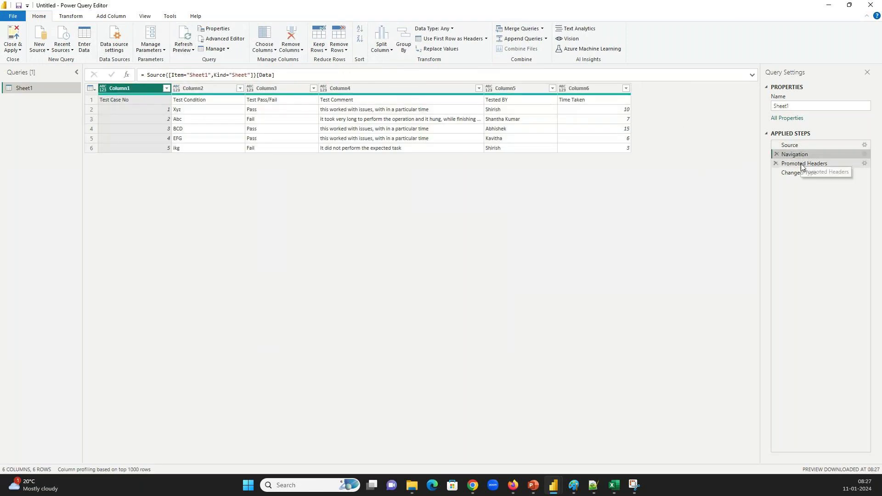
{"action": "left_click", "coordinate": [803, 166]}
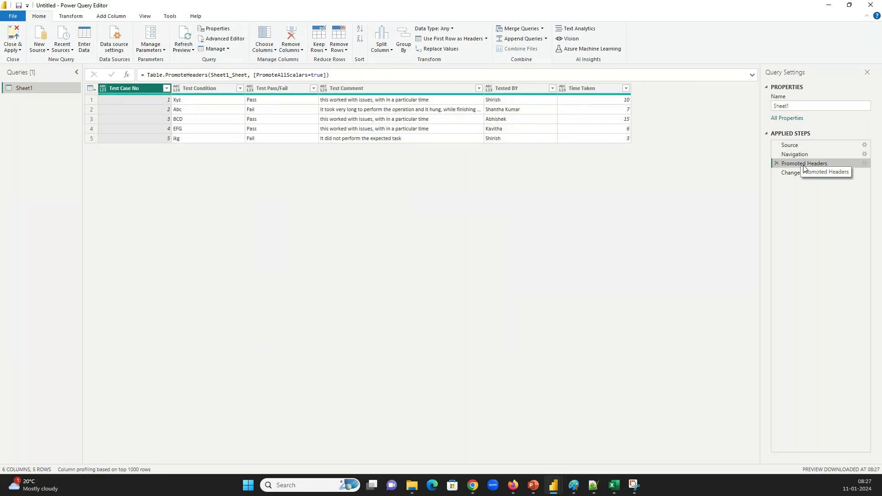
{"action": "left_click", "coordinate": [811, 174]}
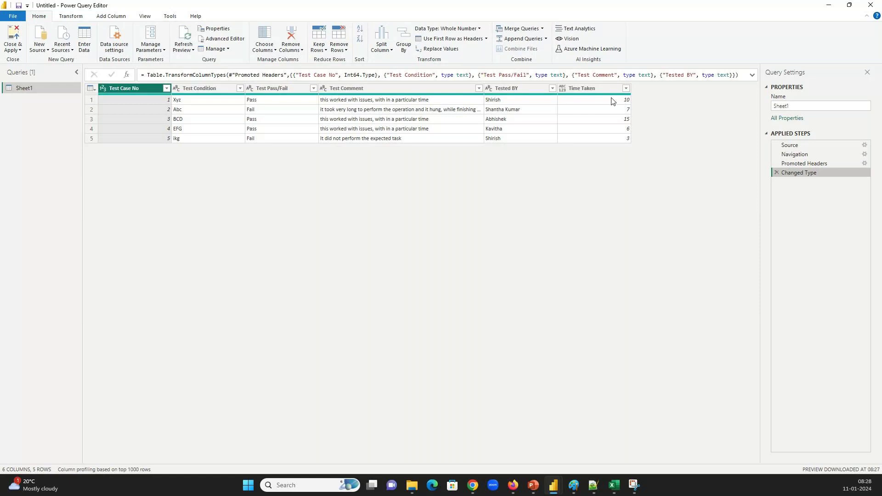
Change the Time Taken column to Whole Number and Close & Apply
{"action": "left_click", "coordinate": [568, 88]}
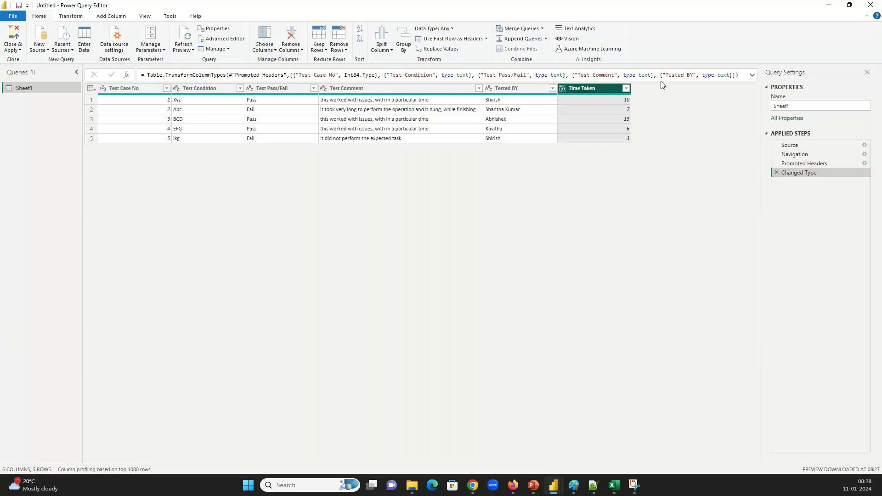
{"action": "left_click", "coordinate": [751, 75]}
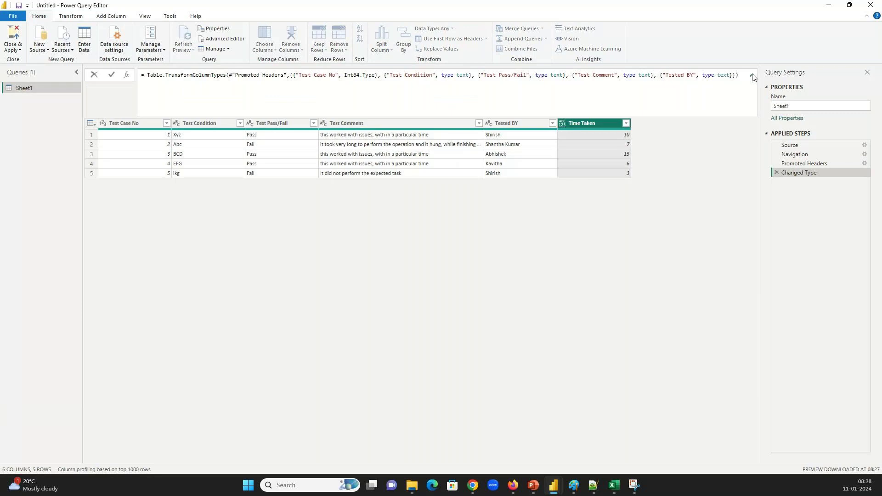
{"action": "right_click", "coordinate": [600, 126]}
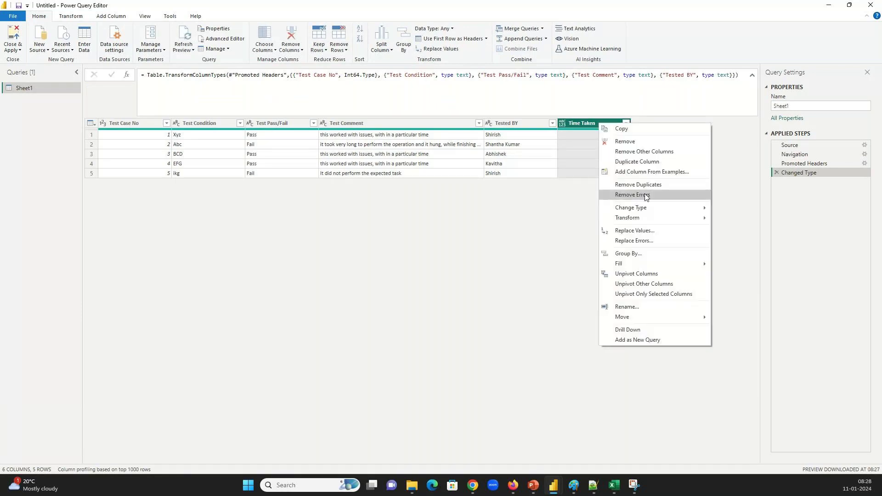
{"action": "mouse_move", "coordinate": [641, 208]}
{"action": "left_click", "coordinate": [747, 225]}
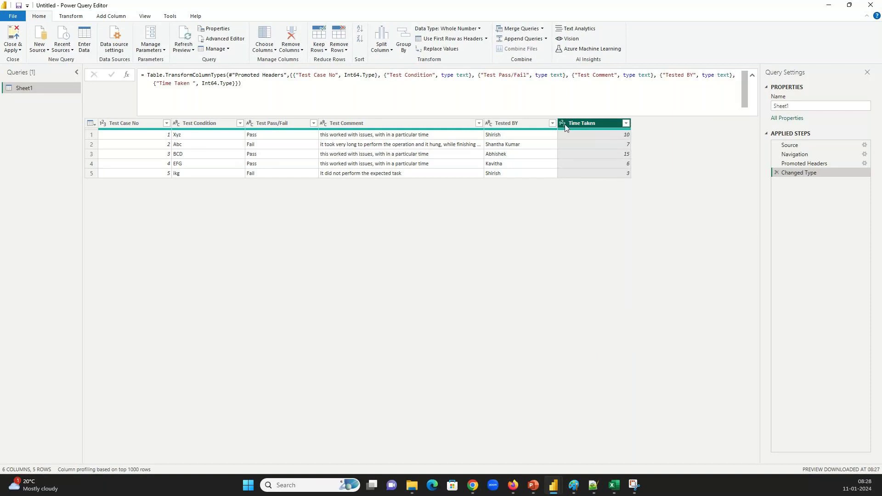
{"action": "left_click", "coordinate": [15, 31]}
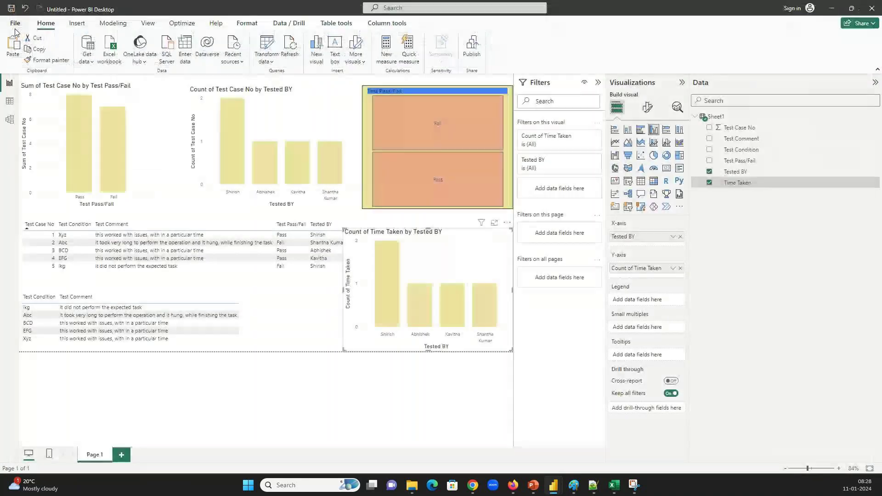
Apply pending changes, set Time Taken to Sum, and resize the chart under the Pass/Fail slicer
{"action": "left_click", "coordinate": [495, 83]}
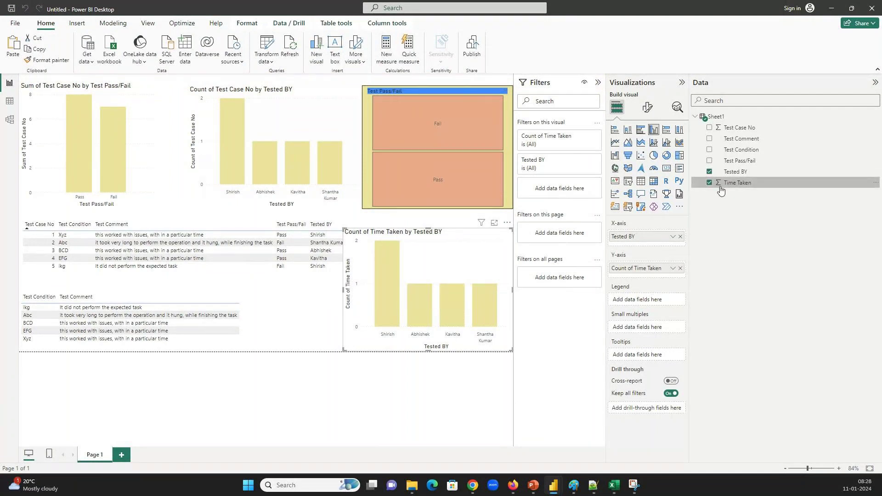
{"action": "left_click", "coordinate": [672, 269]}
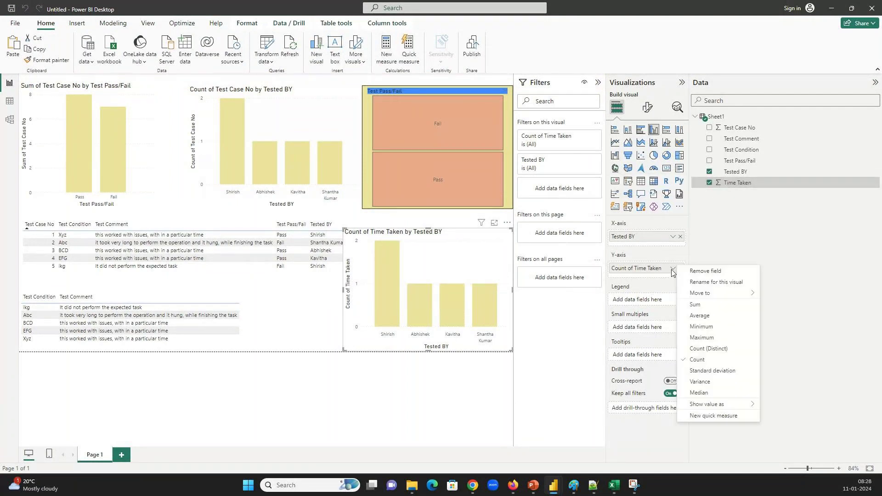
{"action": "left_click", "coordinate": [695, 305]}
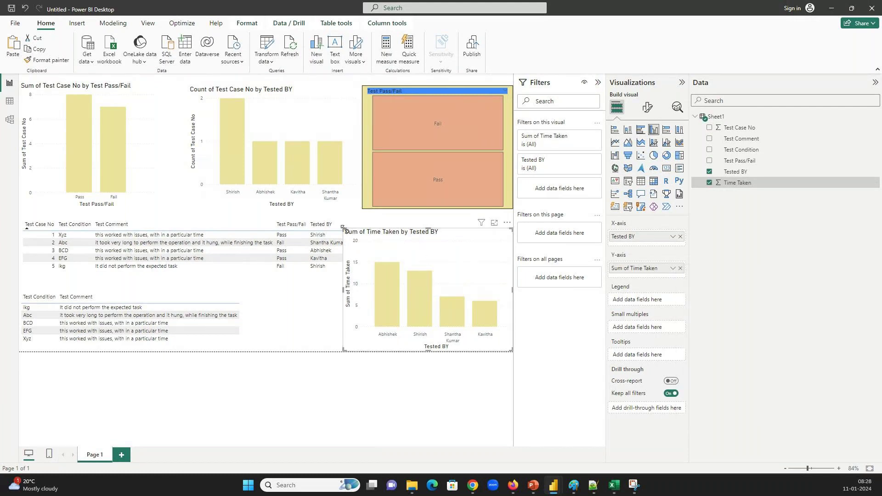
{"action": "left_click_drag", "start_coordinate": [342, 227], "coordinate": [363, 219]}
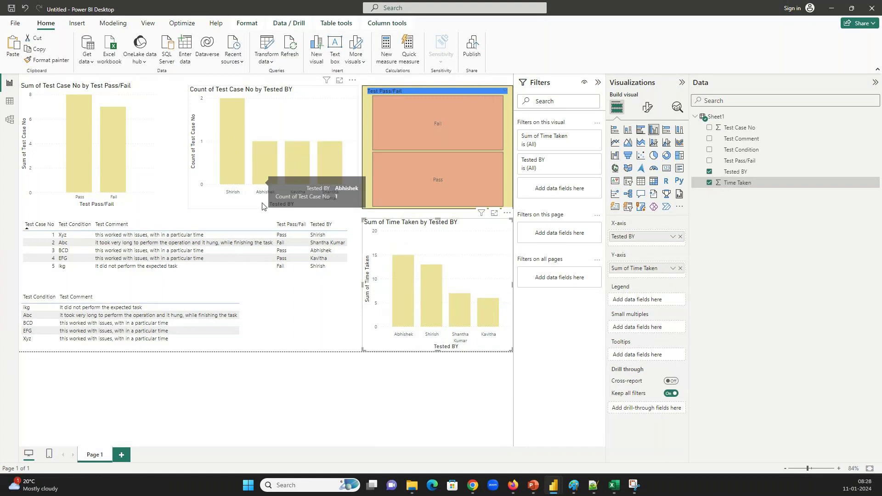
{"action": "mouse_move", "coordinate": [428, 291]}
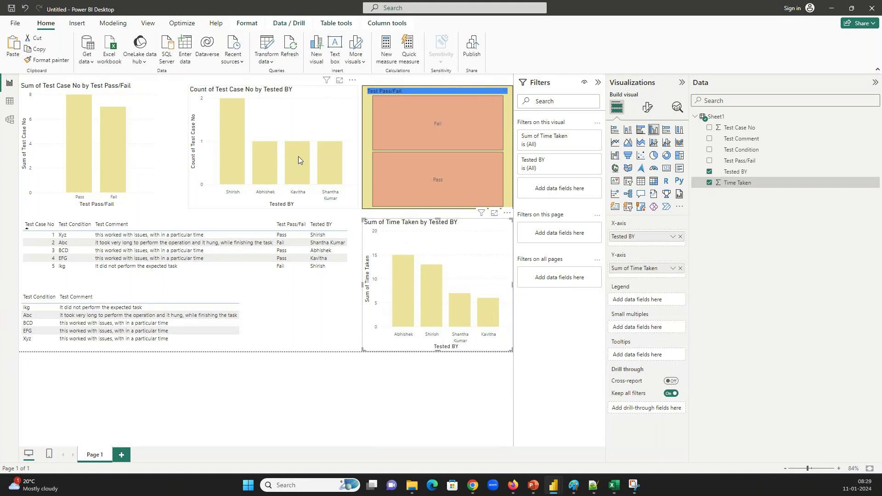
{"action": "mouse_move", "coordinate": [491, 301]}
{"action": "mouse_move", "coordinate": [477, 489]}
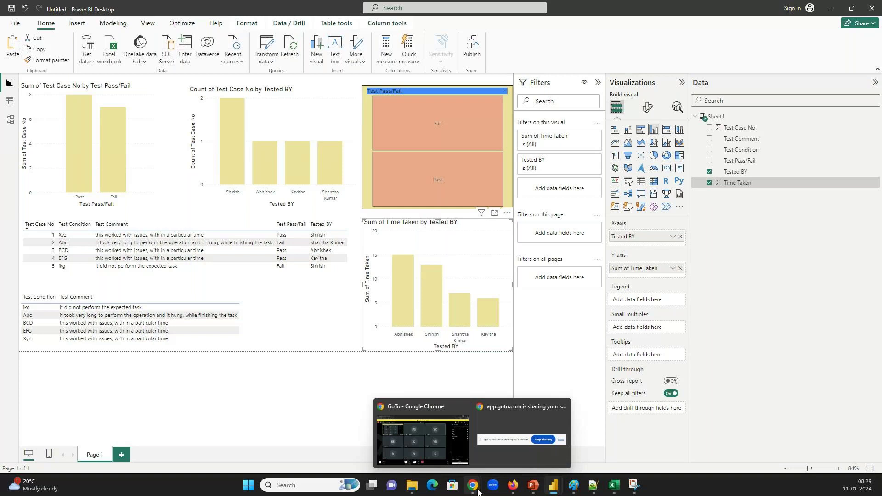
Bring the GoTo meeting window forward, minimize it, and restore it from the taskbar
{"action": "left_click", "coordinate": [422, 439]}
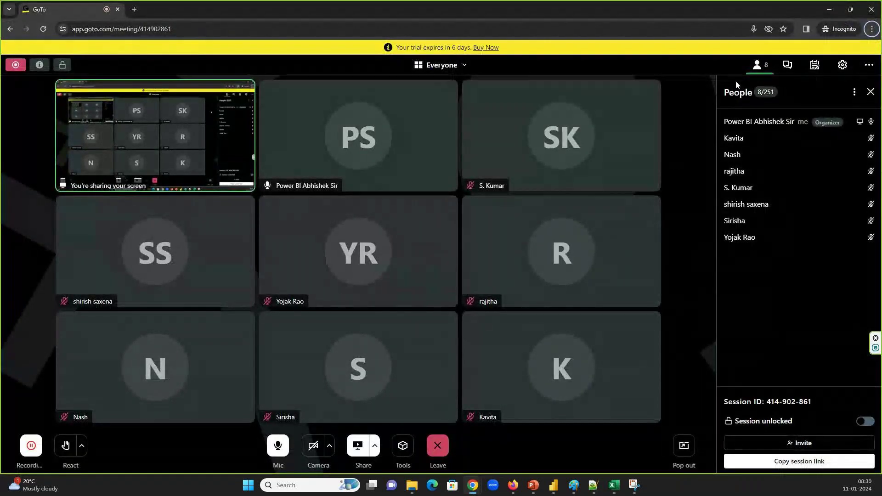
{"action": "left_click", "coordinate": [828, 10]}
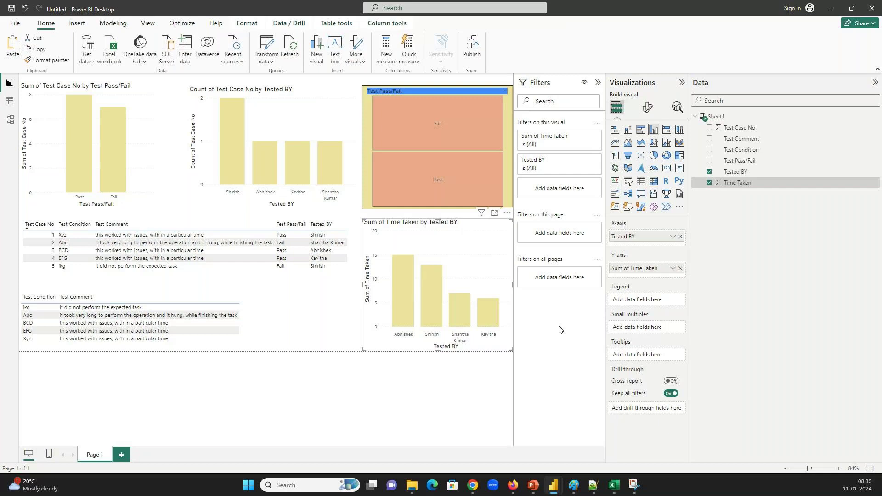
{"action": "mouse_move", "coordinate": [475, 488]}
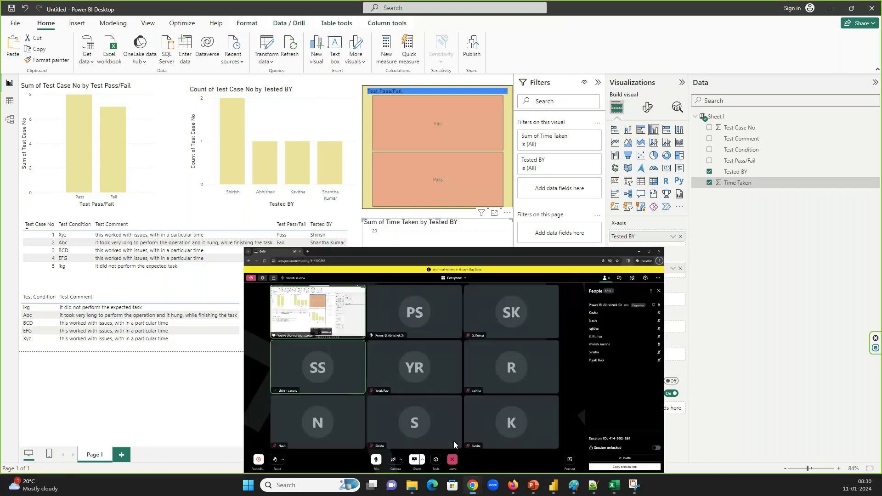
{"action": "left_click", "coordinate": [453, 441]}
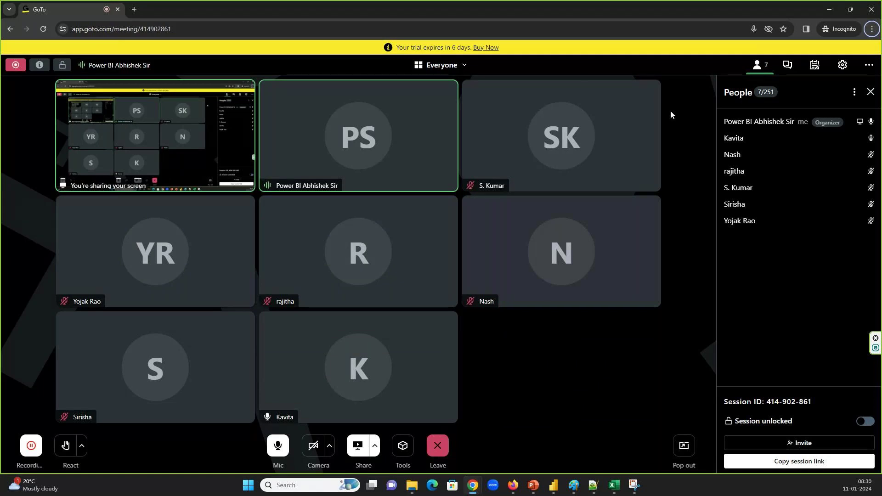
{"action": "left_click", "coordinate": [615, 485]}
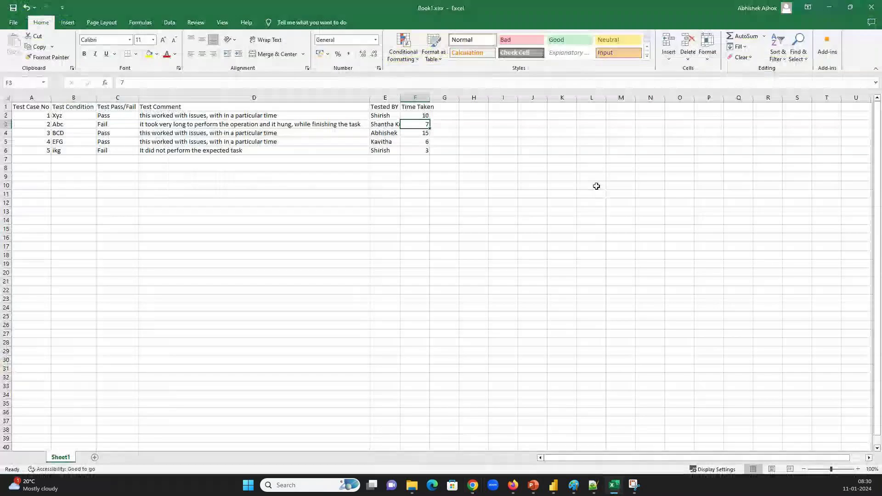
Select the Test Case No and Test Condition headers in Excel, then return to Power BI
{"action": "left_click_drag", "start_coordinate": [32, 107], "coordinate": [413, 152]}
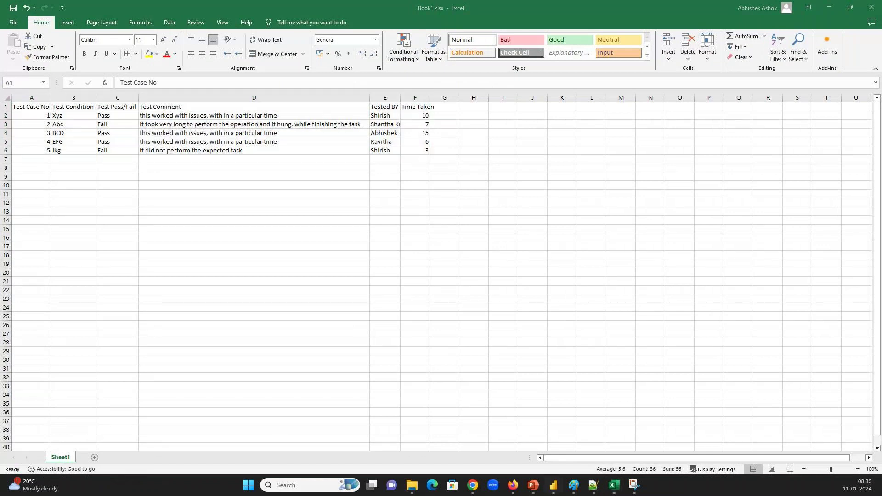
{"action": "mouse_move", "coordinate": [553, 485]}
{"action": "left_click", "coordinate": [502, 433]}
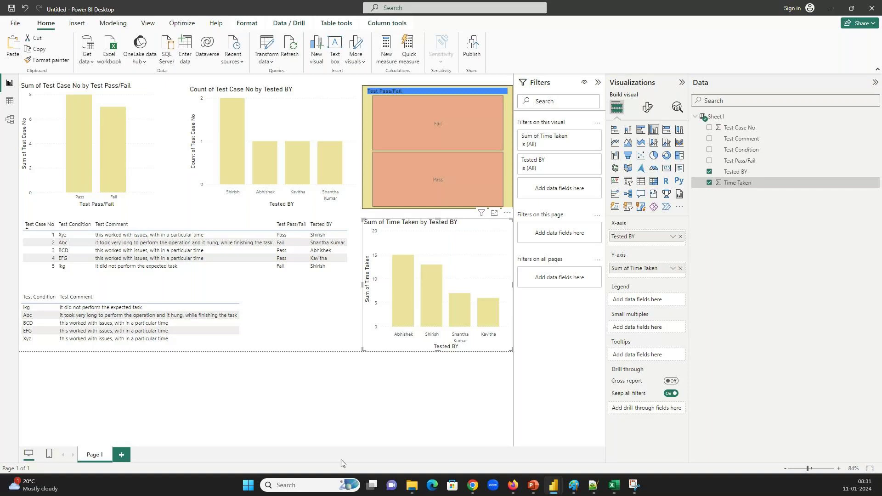
Switch to GoTo Meeting and bring up its Leave or end this session dialog
{"action": "left_click", "coordinate": [473, 485]}
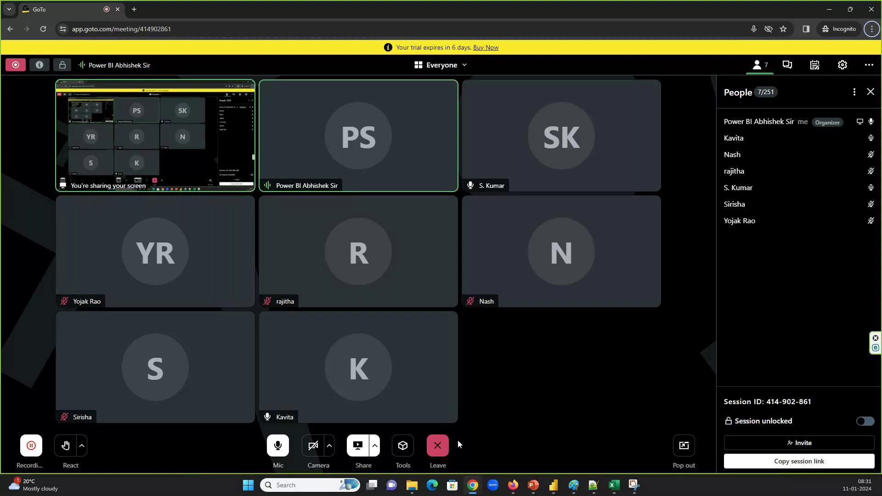
{"action": "left_click", "coordinate": [439, 446]}
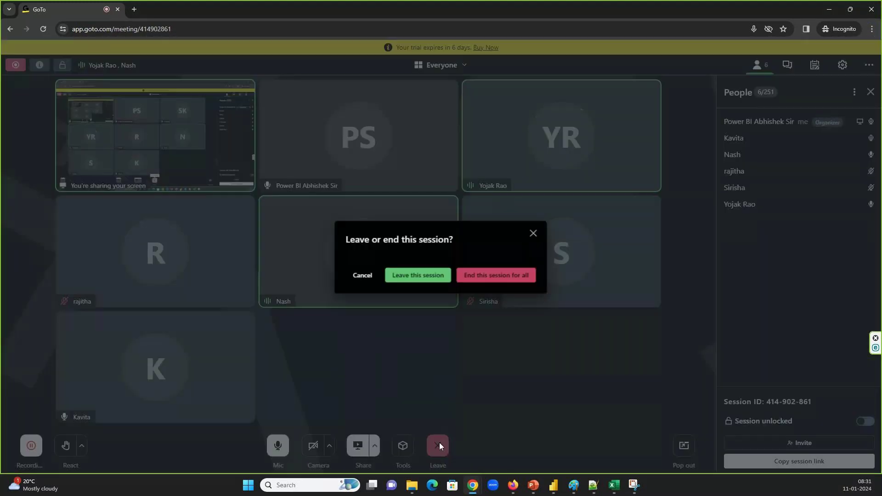